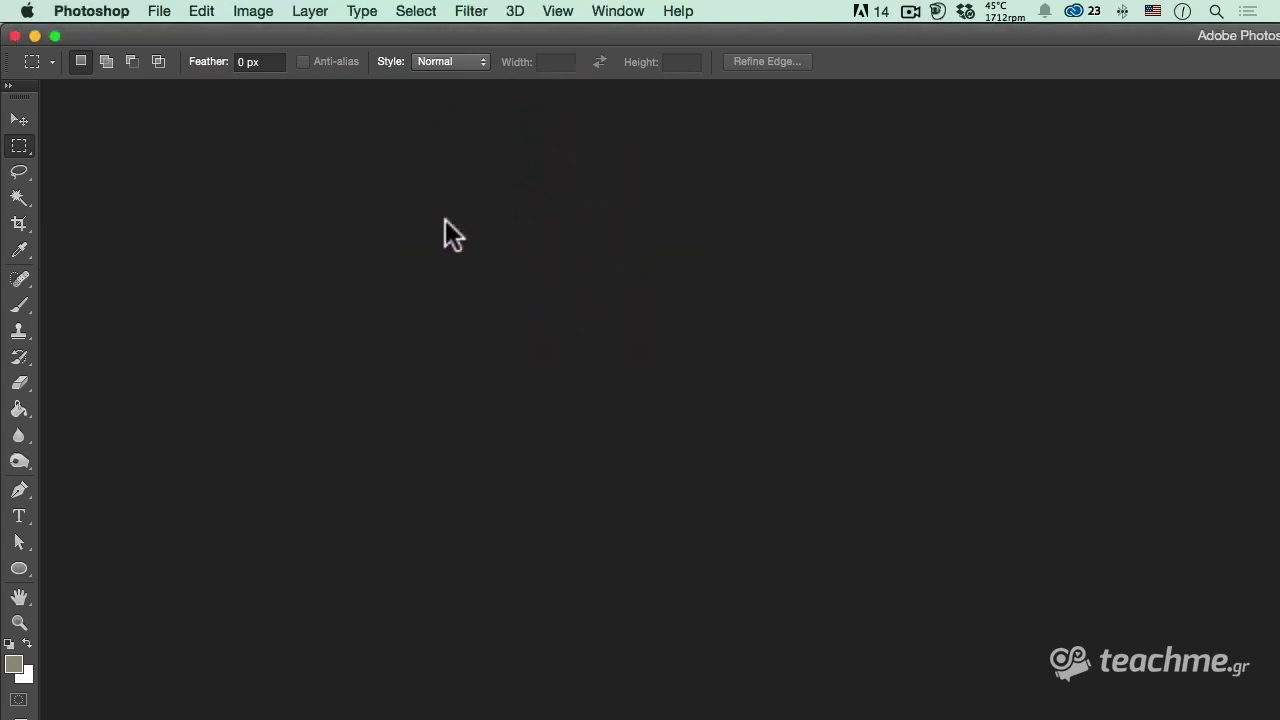
- Open the Video.mp4 clip from the Desktop through File > Open
click(159, 11)
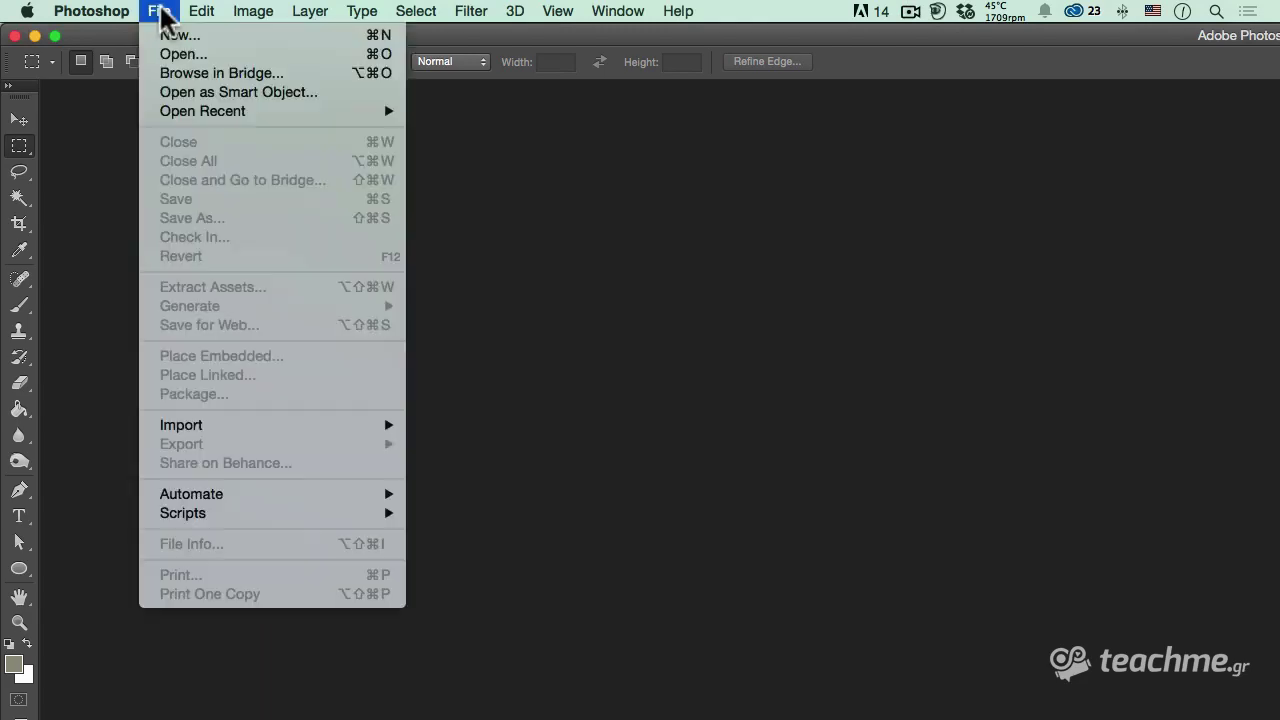
click(184, 54)
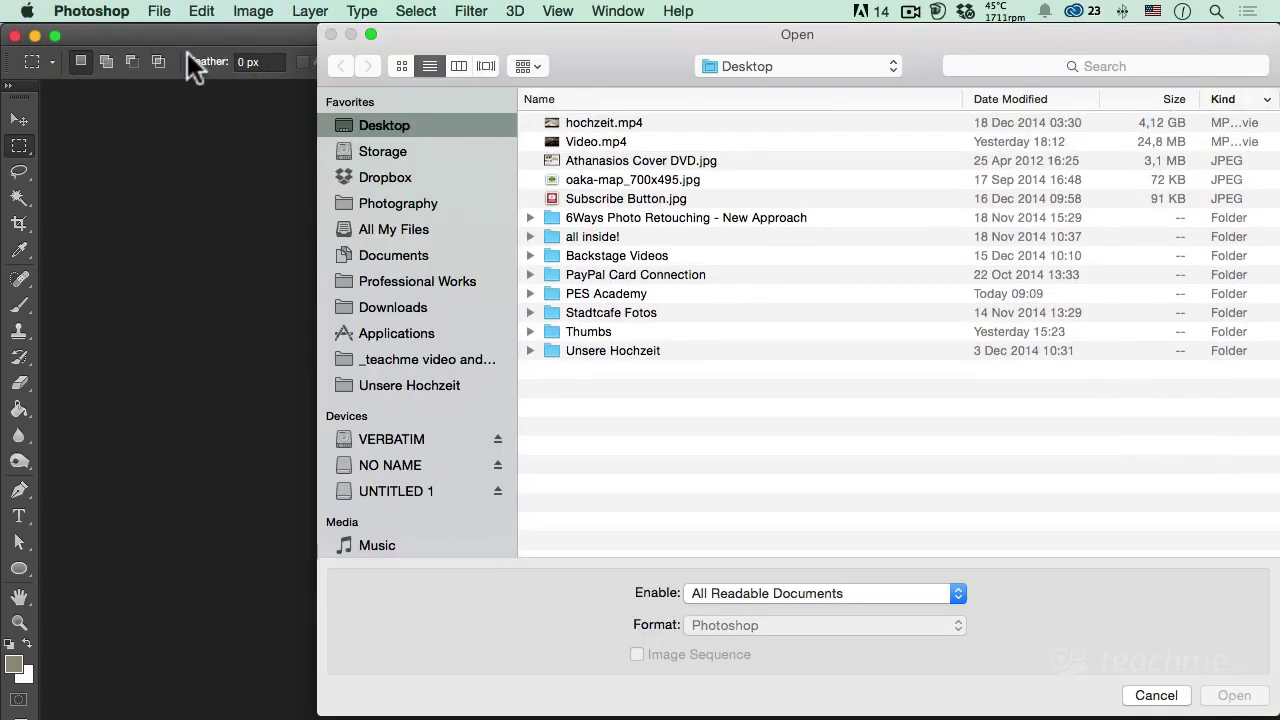
click(605, 142)
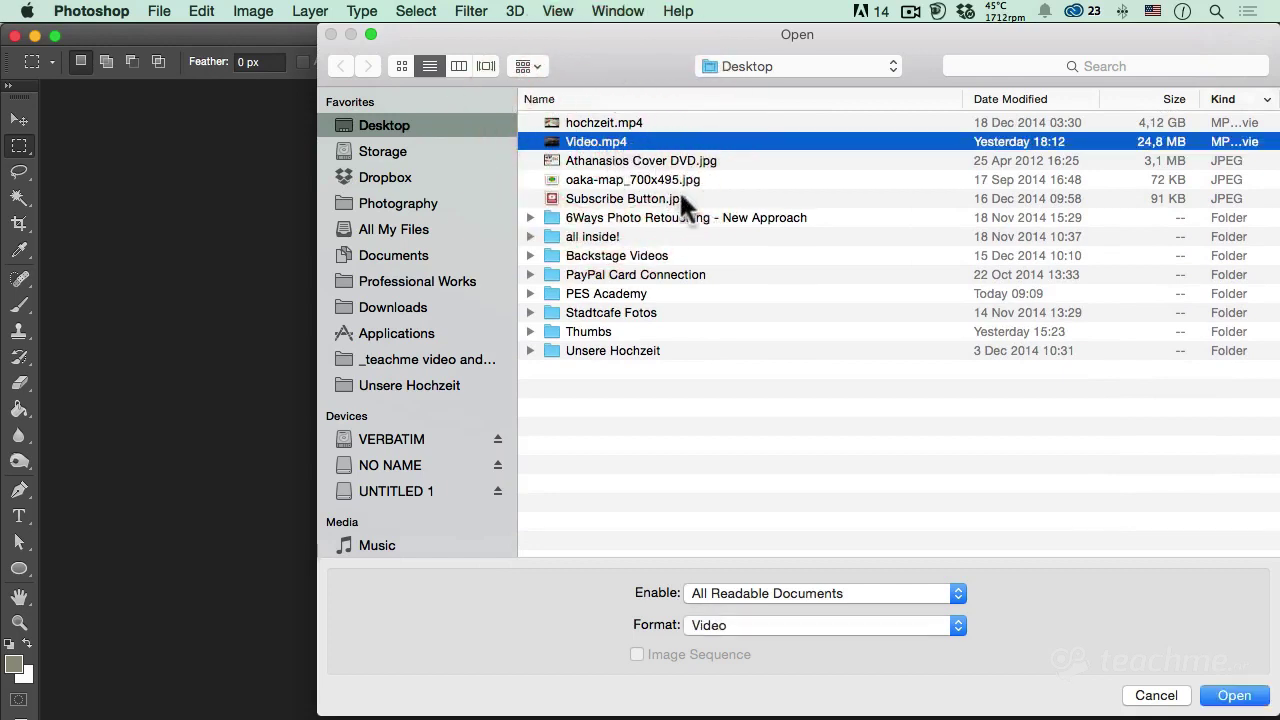
click(881, 592)
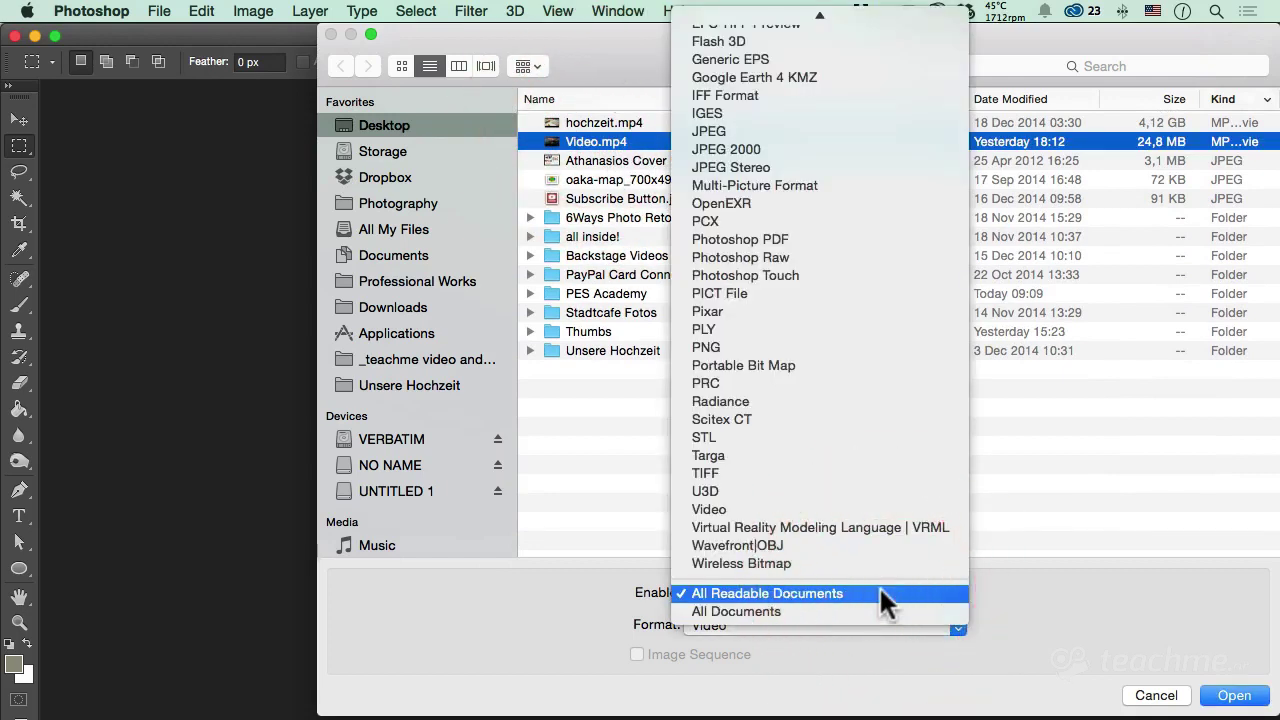
click(1048, 600)
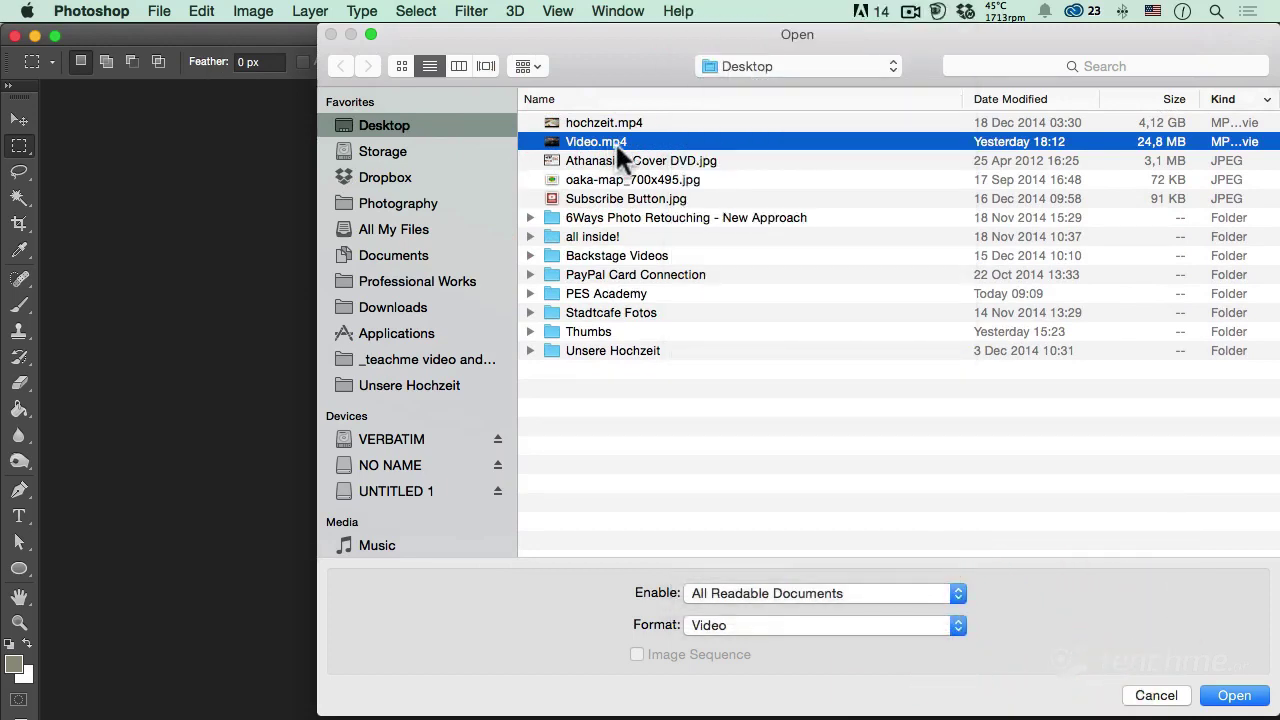
click(1236, 695)
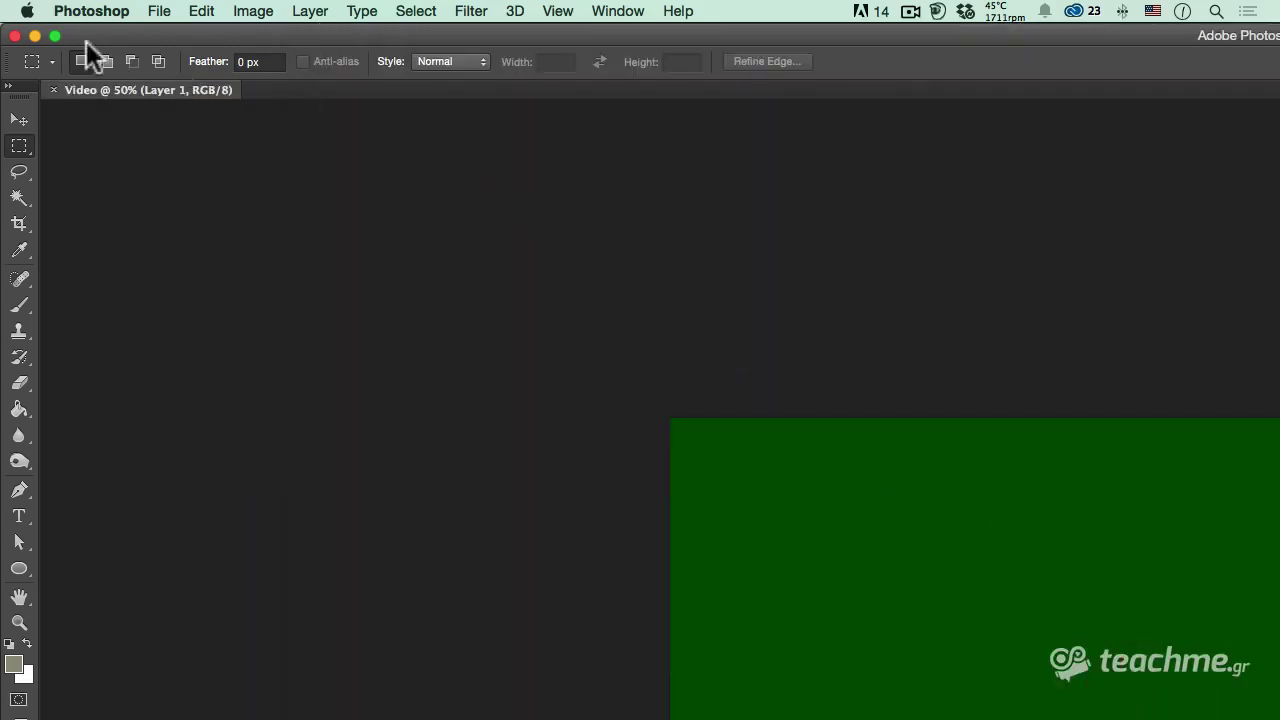
- Maximize the Photoshop window and toggle the Timeline panel off and back on
click(55, 36)
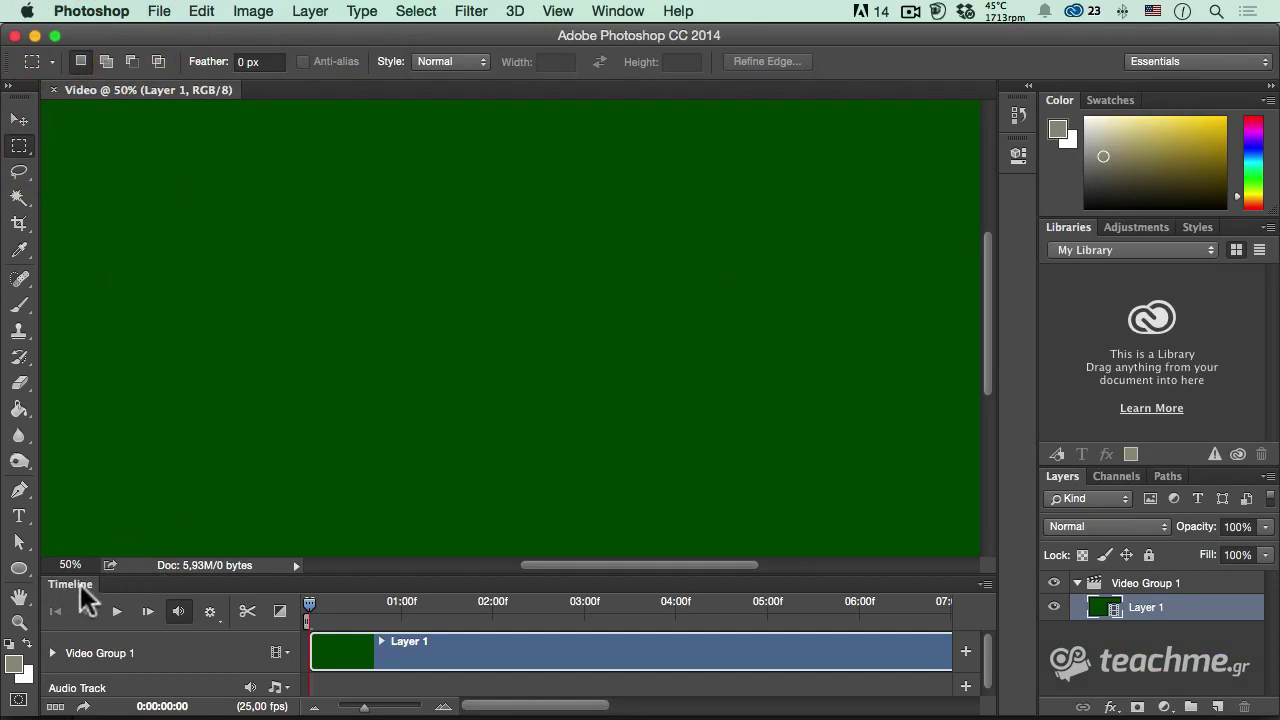
click(616, 11)
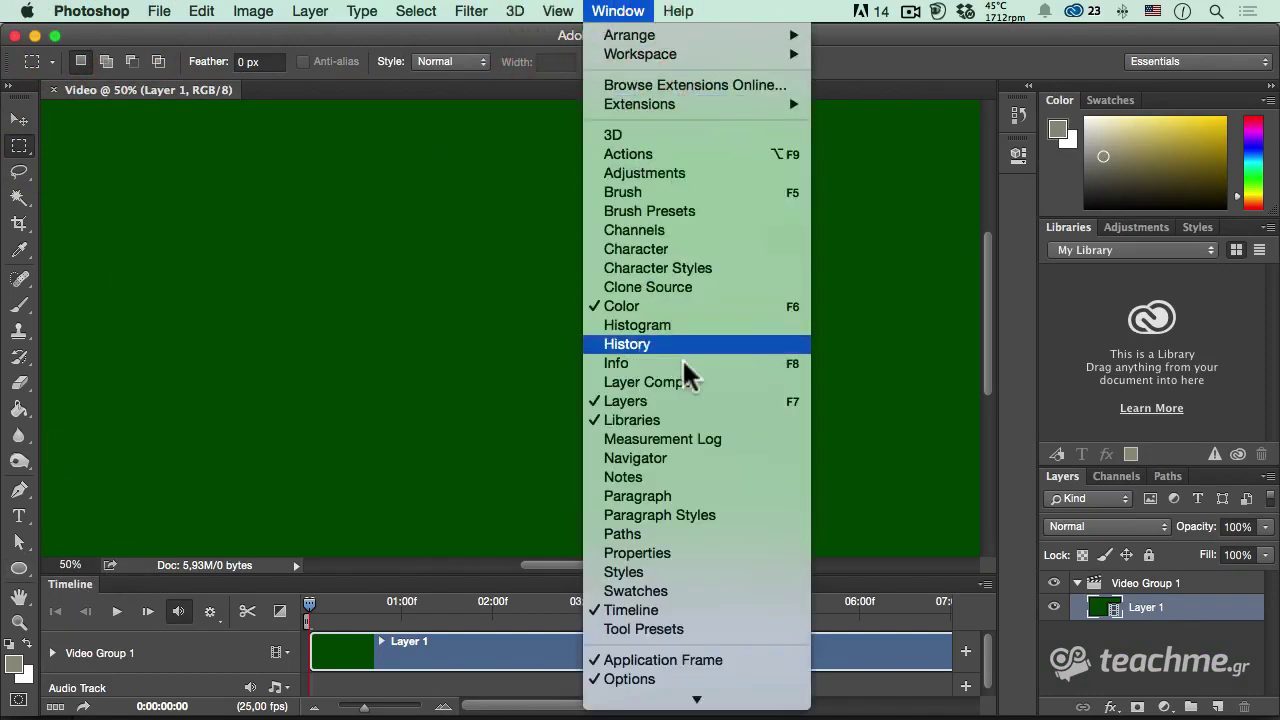
click(672, 608)
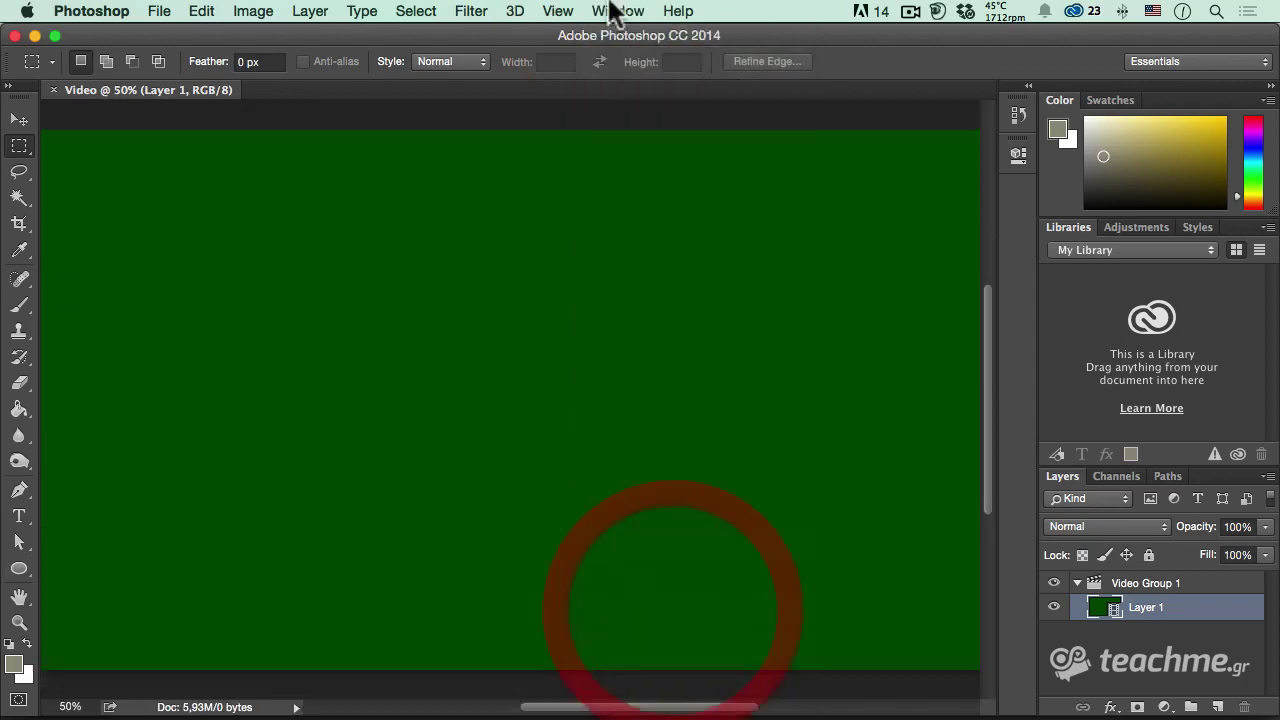
click(612, 10)
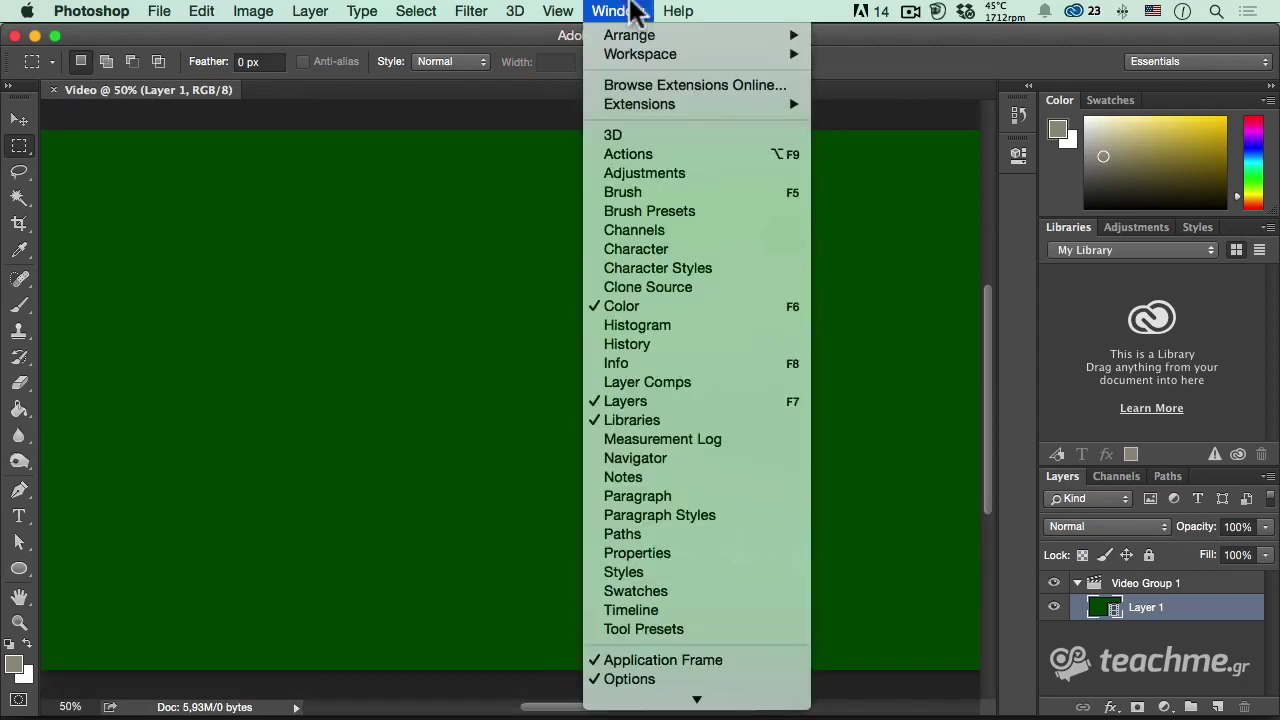
click(737, 604)
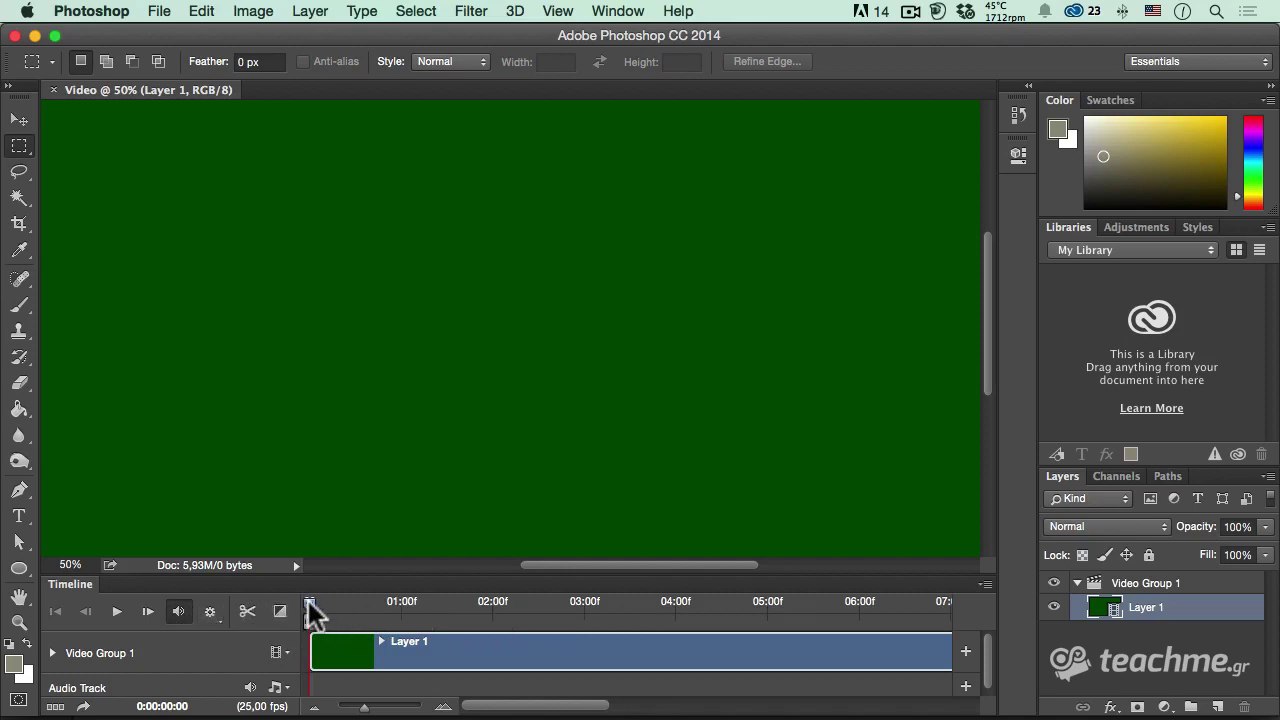
- Scrub through the clip to preview the sunset lake frames
drag(310, 612, 418, 612)
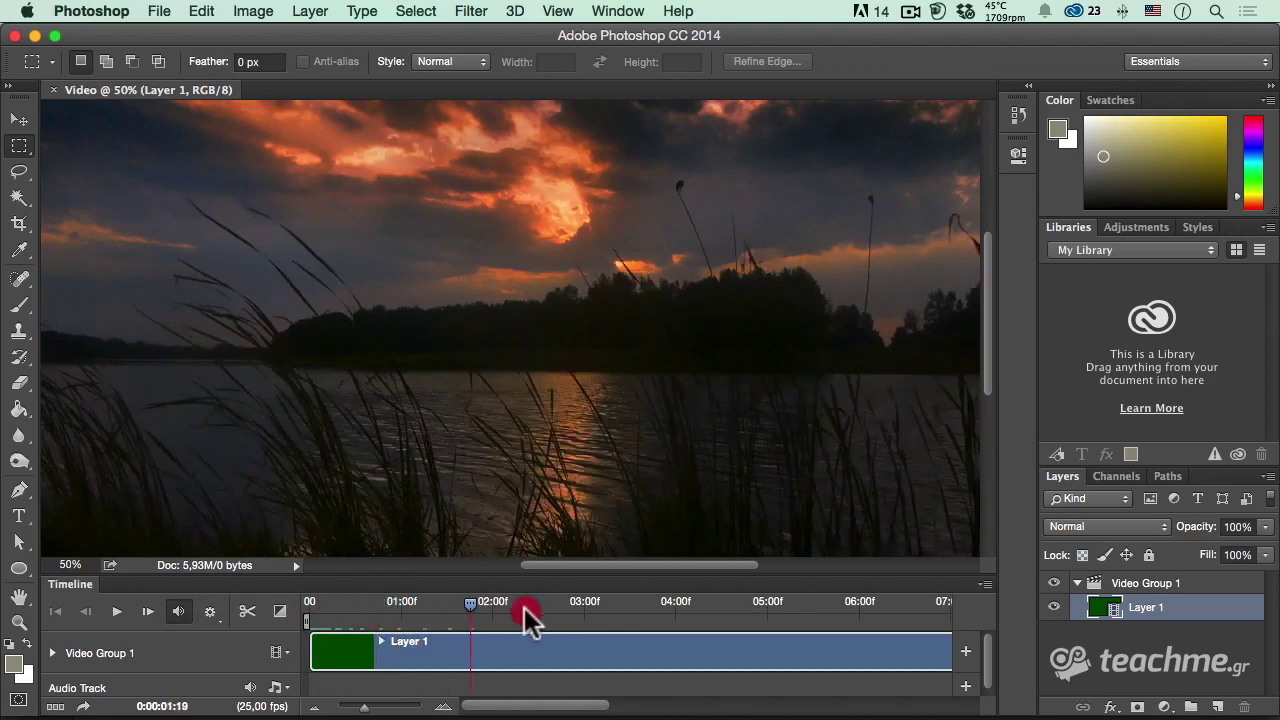
drag(418, 612, 492, 612)
click(298, 598)
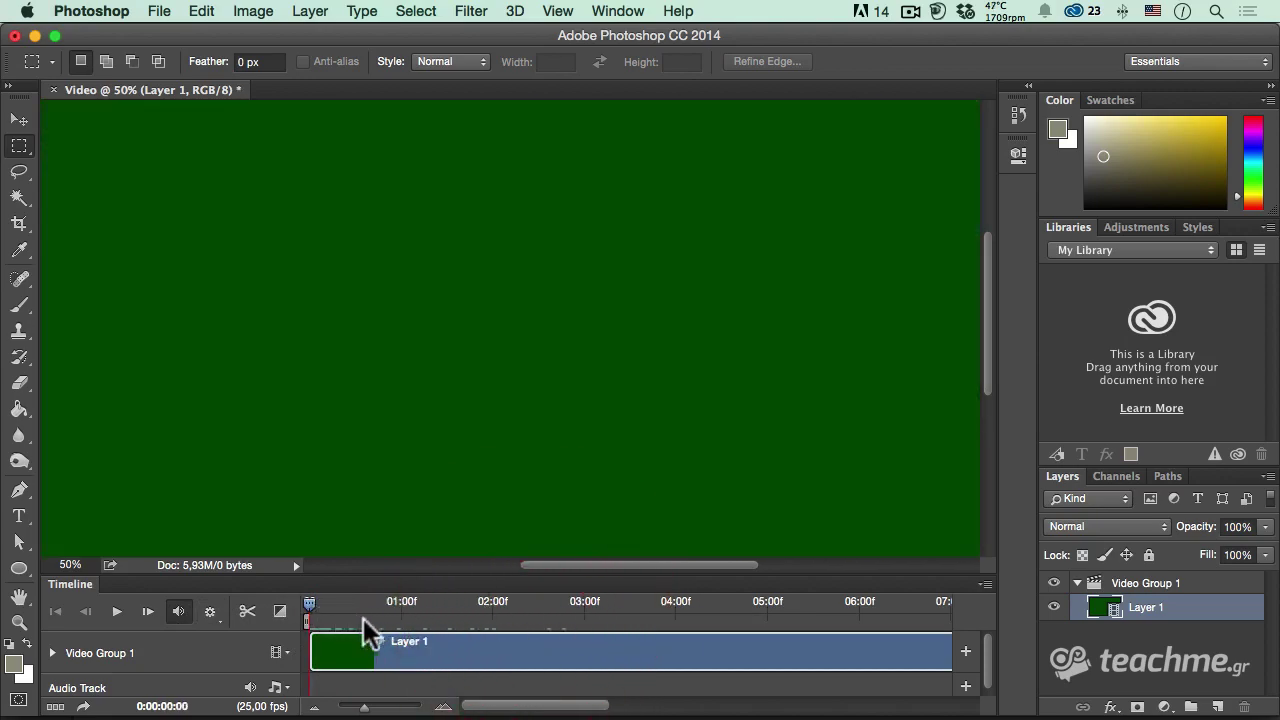
drag(310, 612, 676, 621)
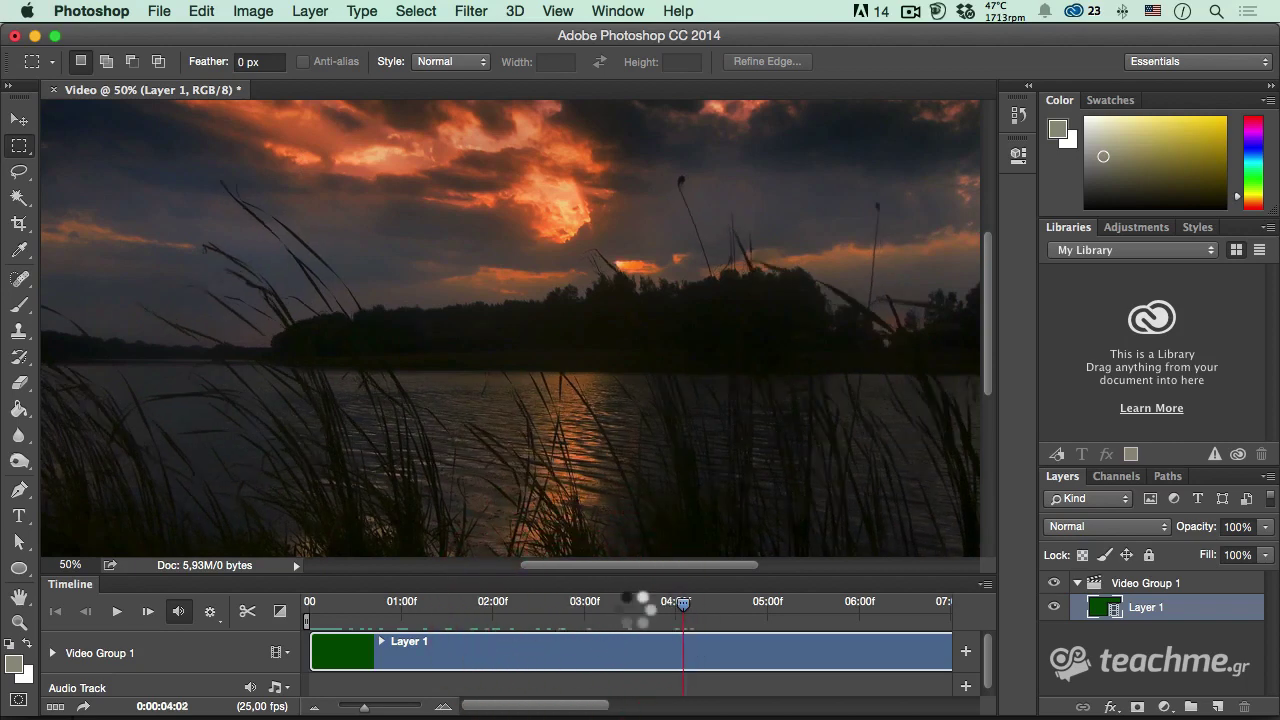
drag(640, 610, 500, 605)
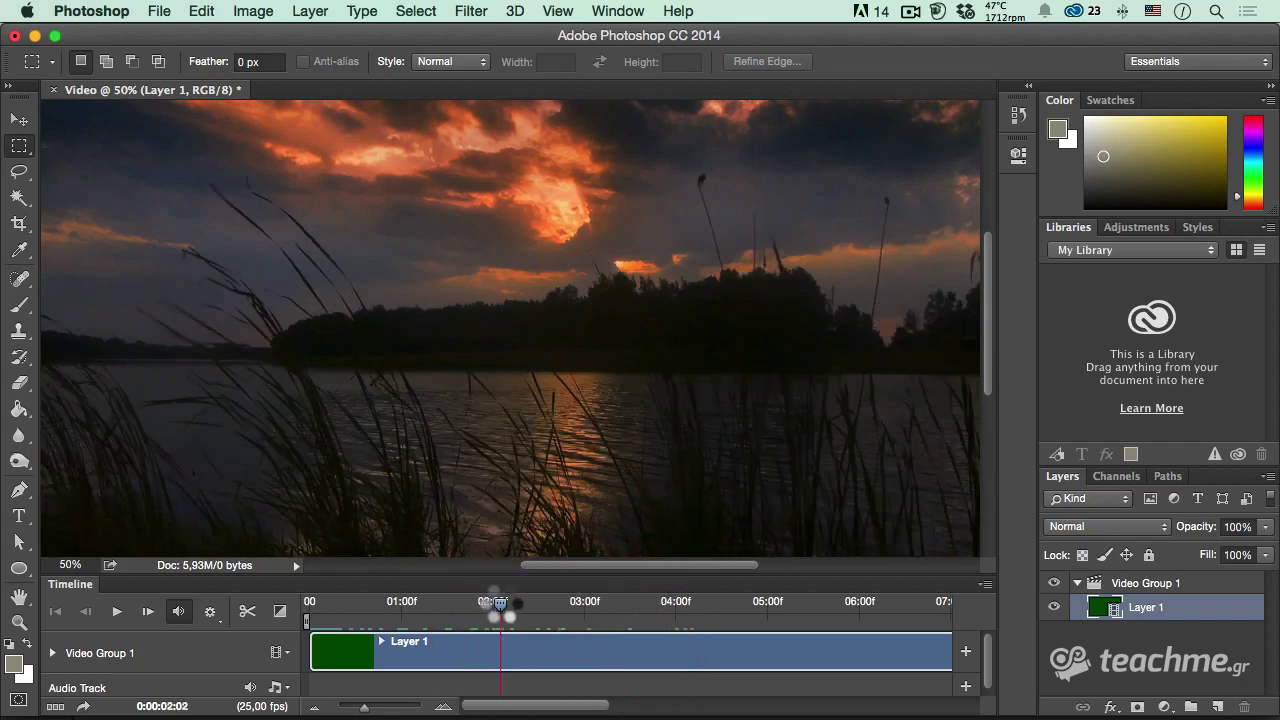
- Adjust the timeline zoom so the clip stretches across the track
drag(362, 707, 350, 708)
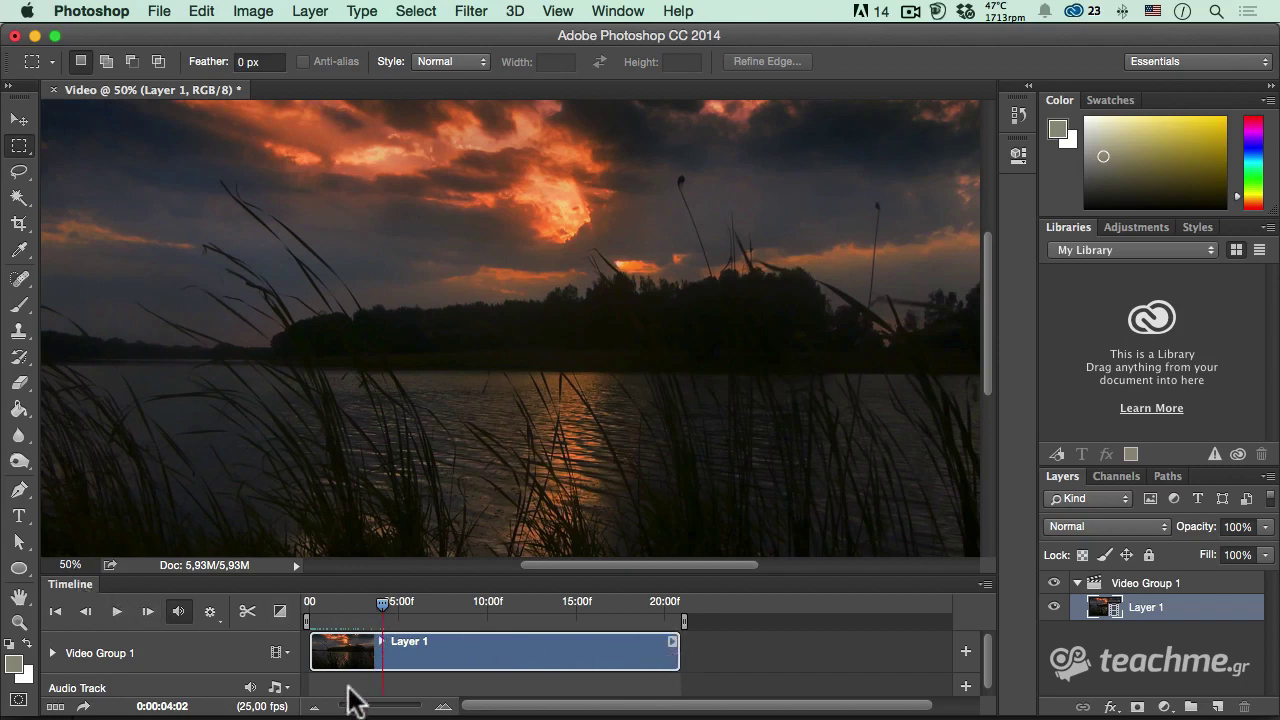
mouse_move(350, 707)
mouse_down()
mouse_move(383, 707)
mouse_move(350, 707)
mouse_up()
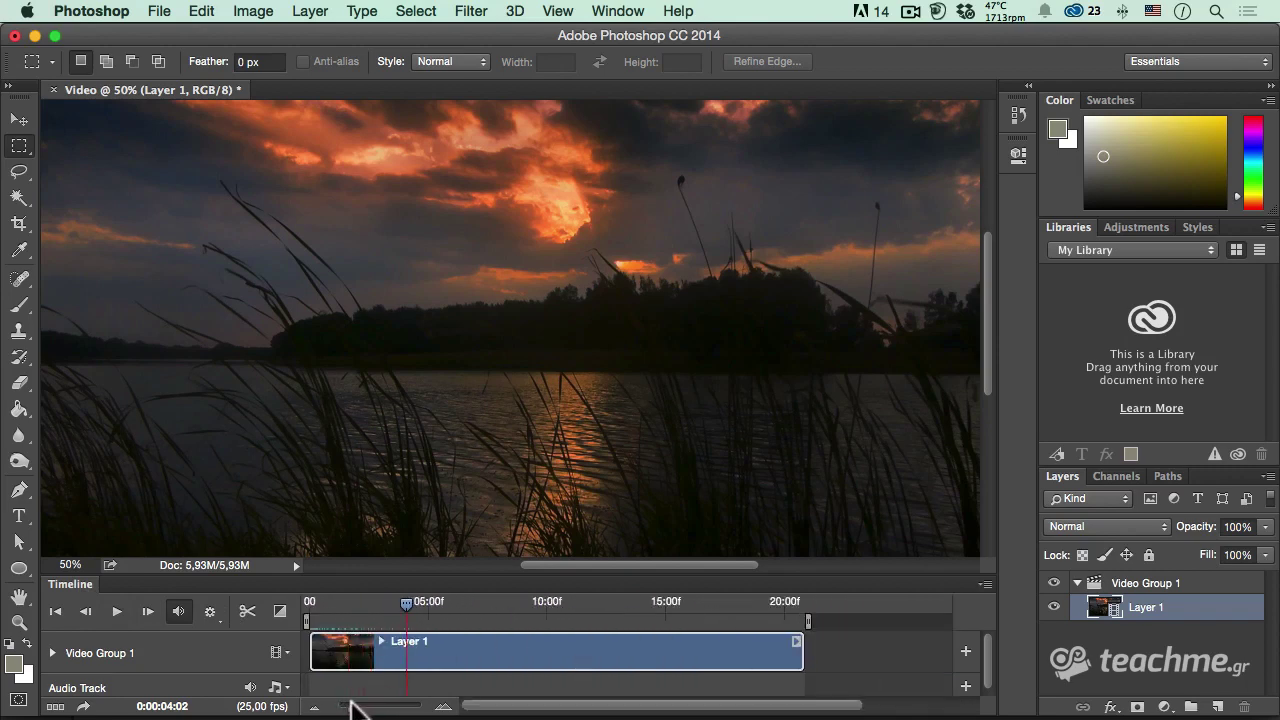
click(350, 707)
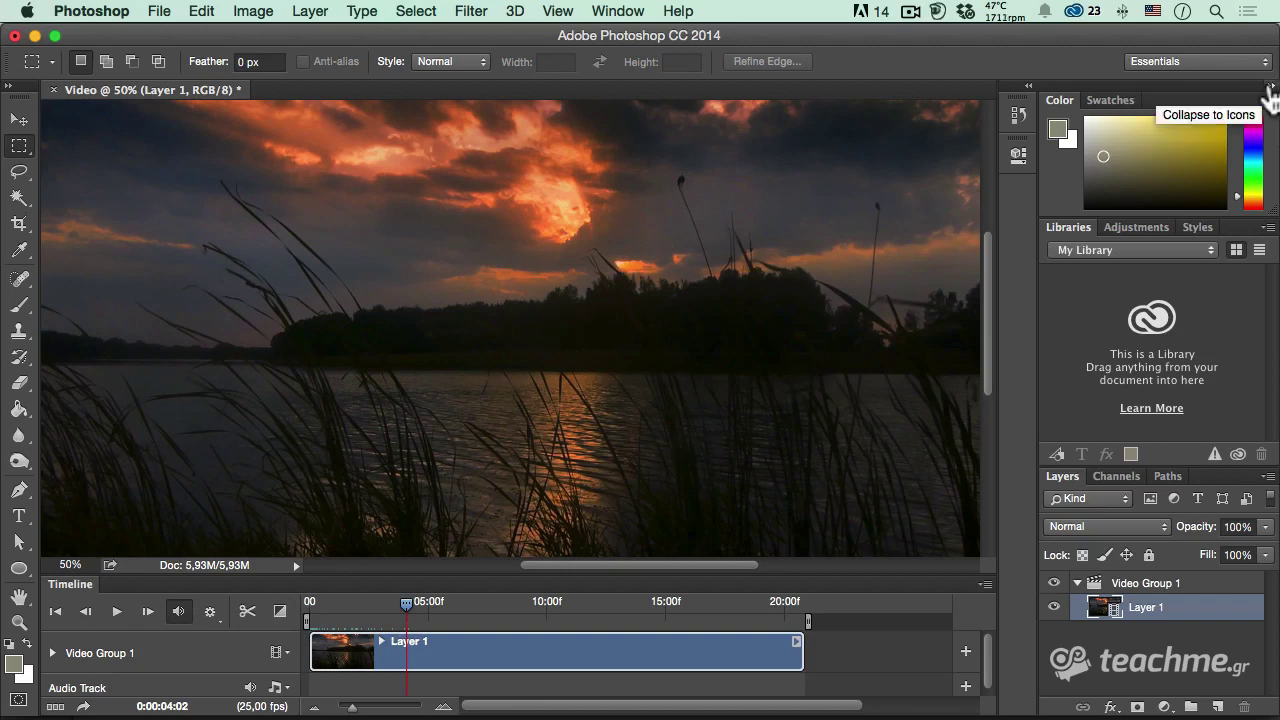
- Collapse the side panels to icons and zoom the image out to 33.3%
click(1268, 86)
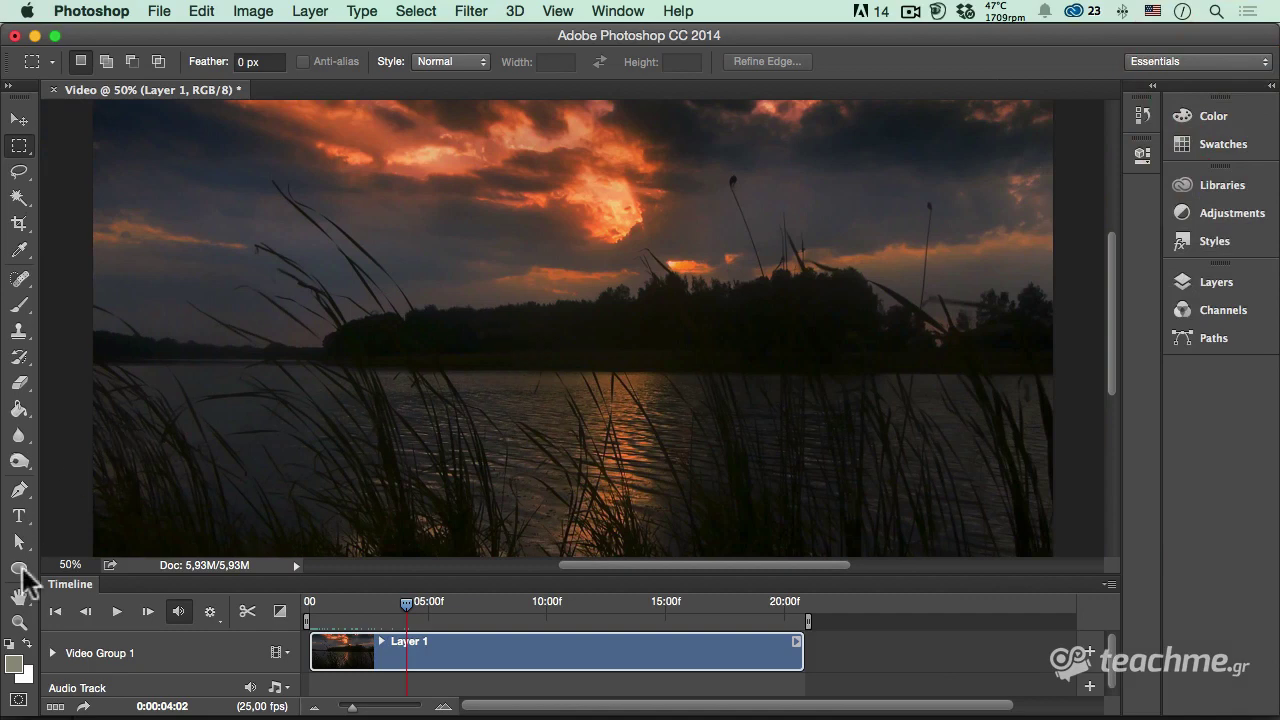
click(19, 622)
alt+click(430, 385)
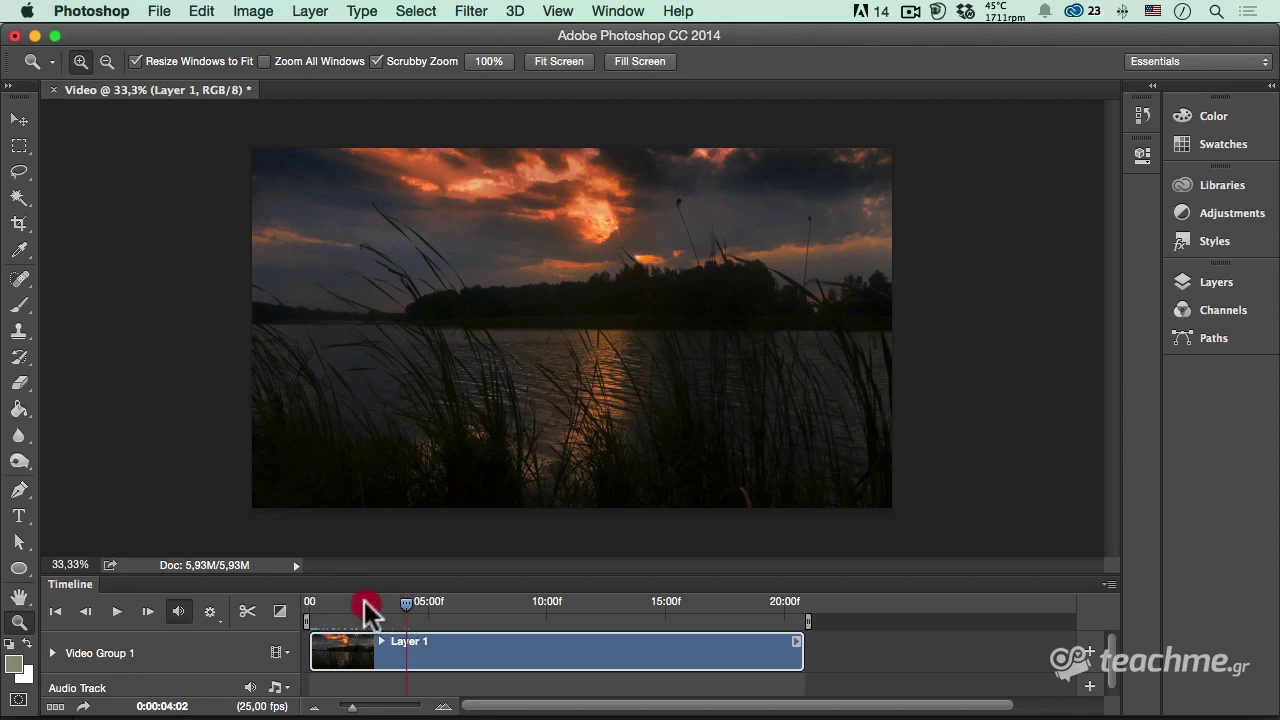
- Step the playhead to 0:00:04:09, then close the Video document, bringing up the save prompt
drag(406, 603, 410, 603)
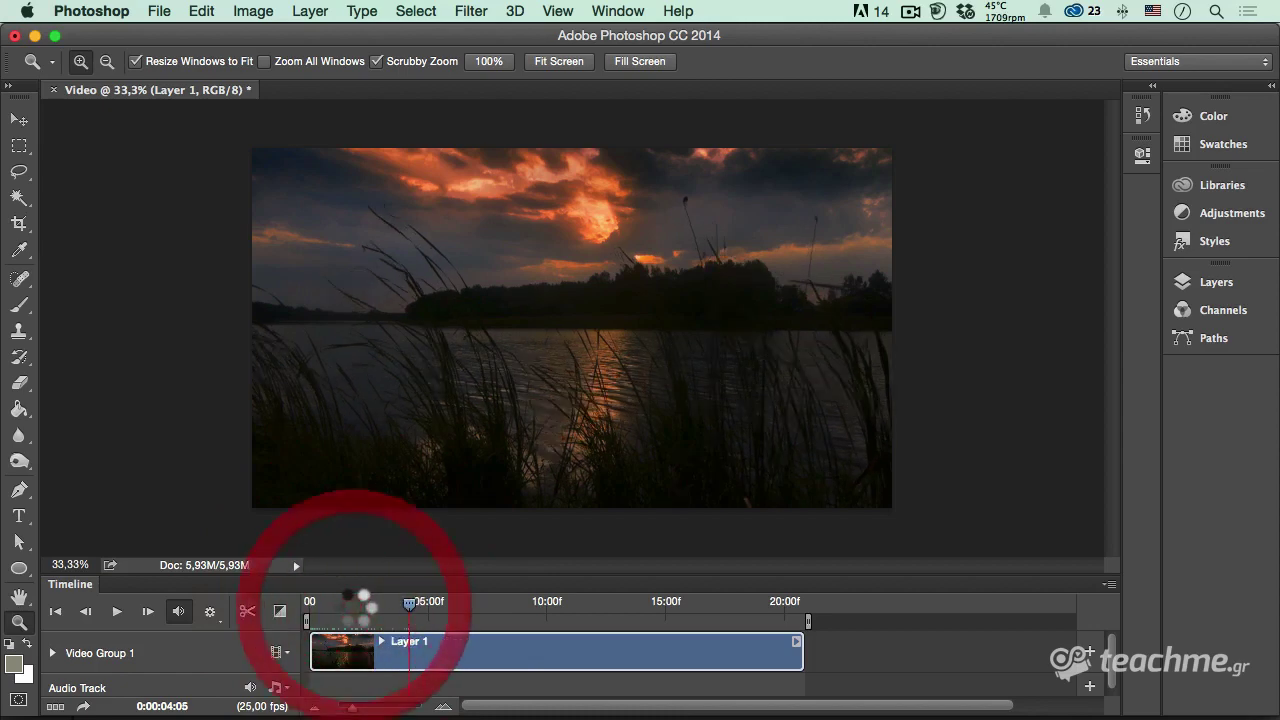
drag(410, 605, 412, 605)
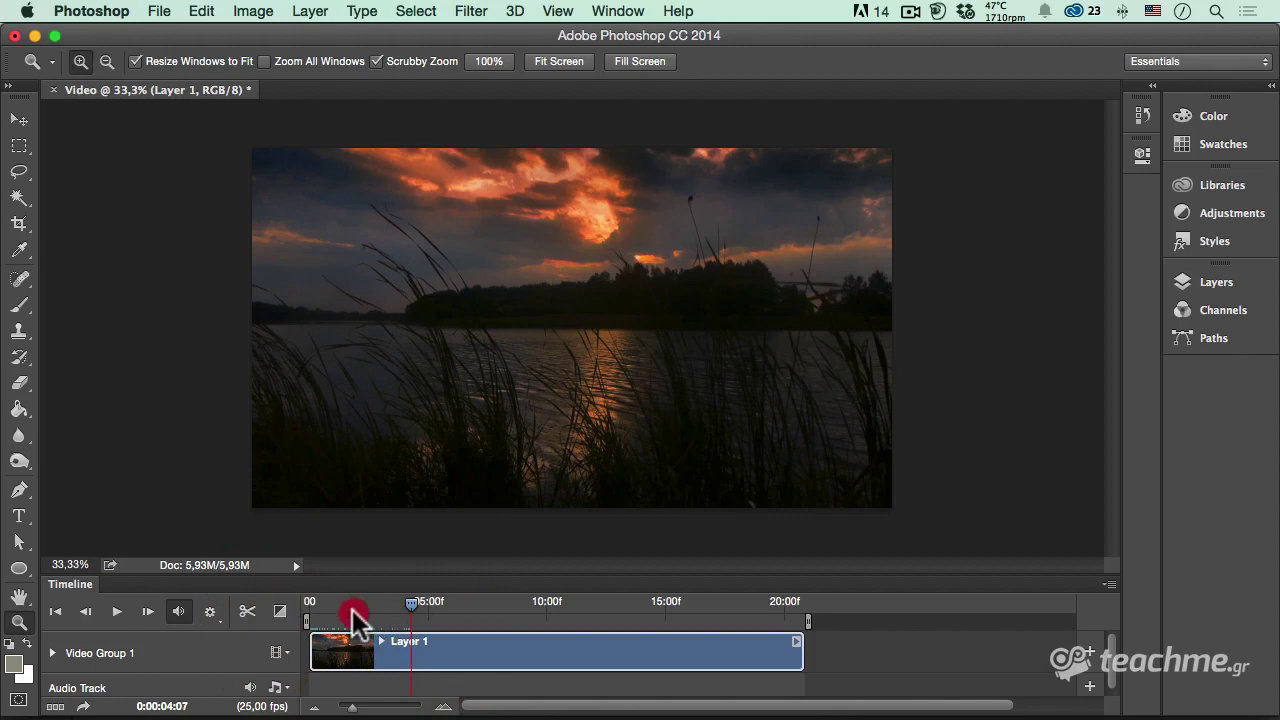
click(408, 640)
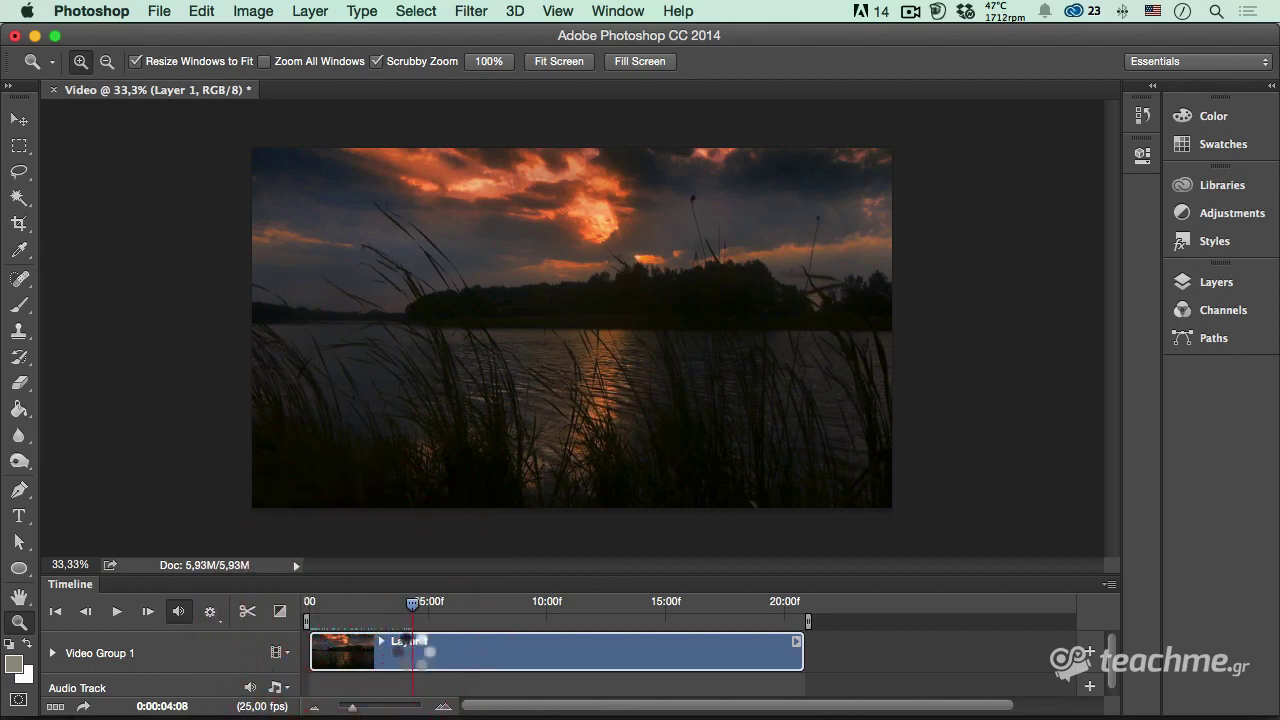
click(413, 603)
click(360, 612)
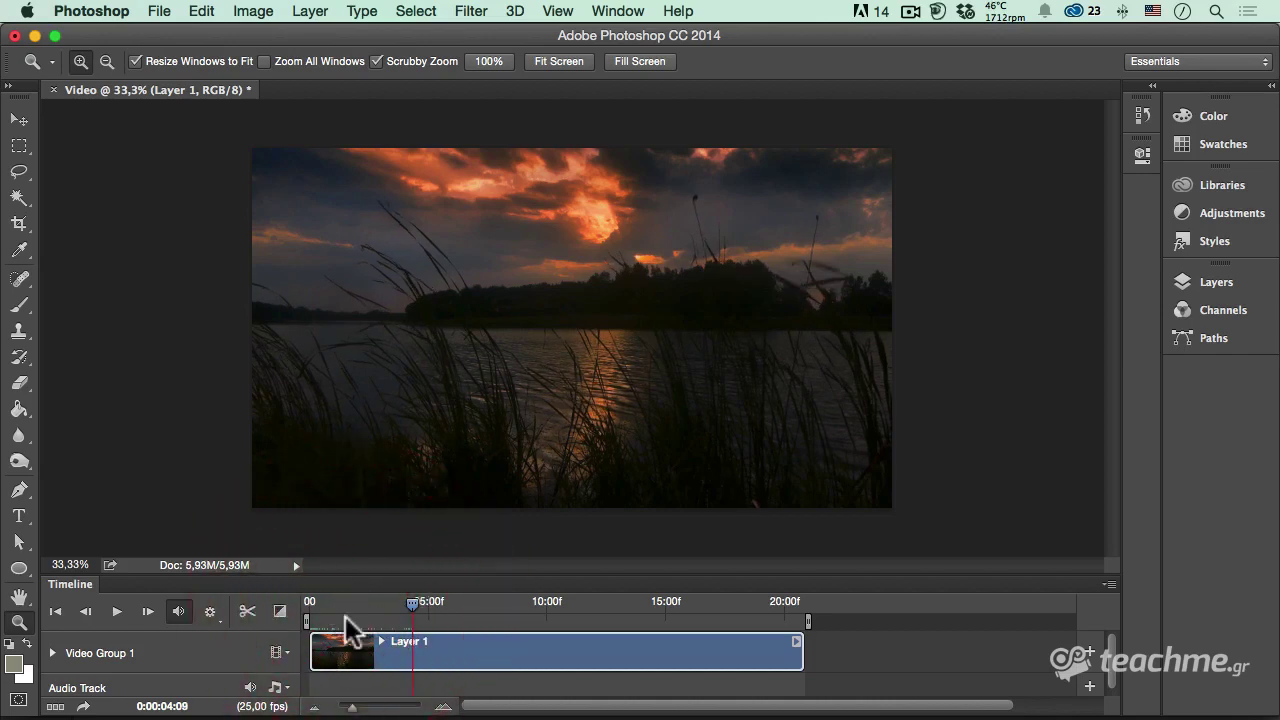
click(344, 621)
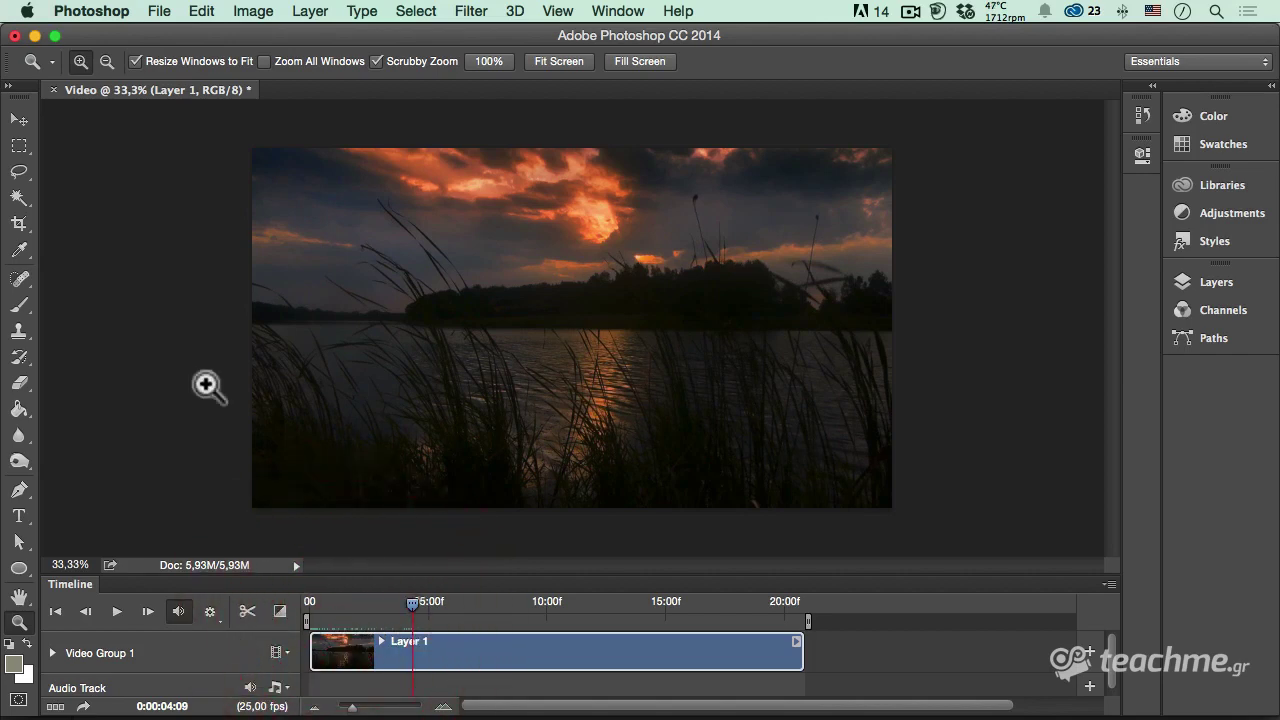
click(54, 90)
click(535, 280)
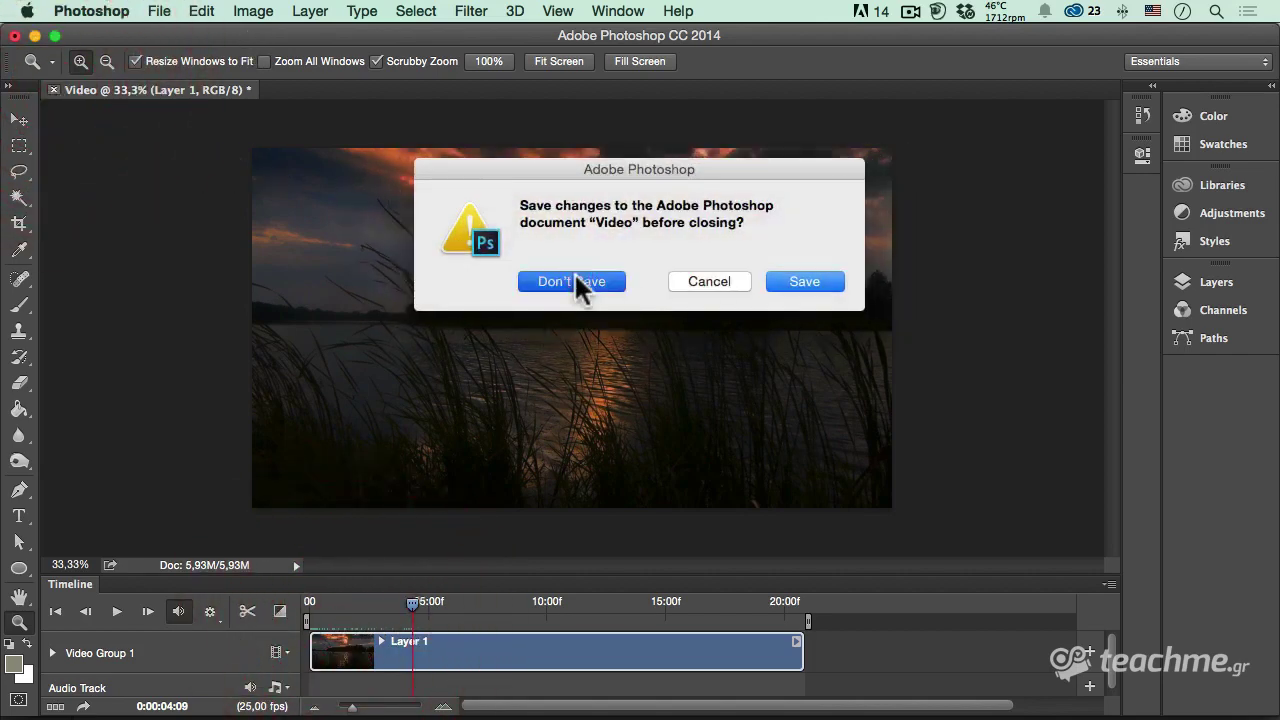
click(160, 11)
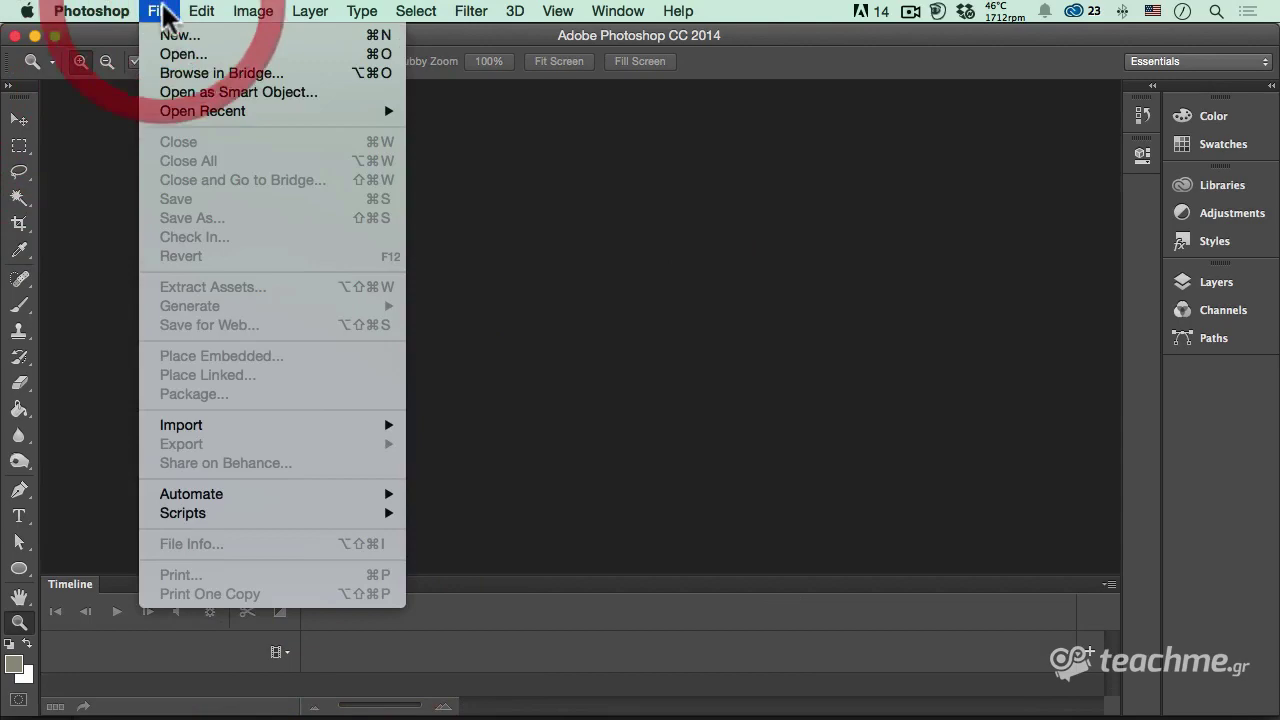
click(186, 54)
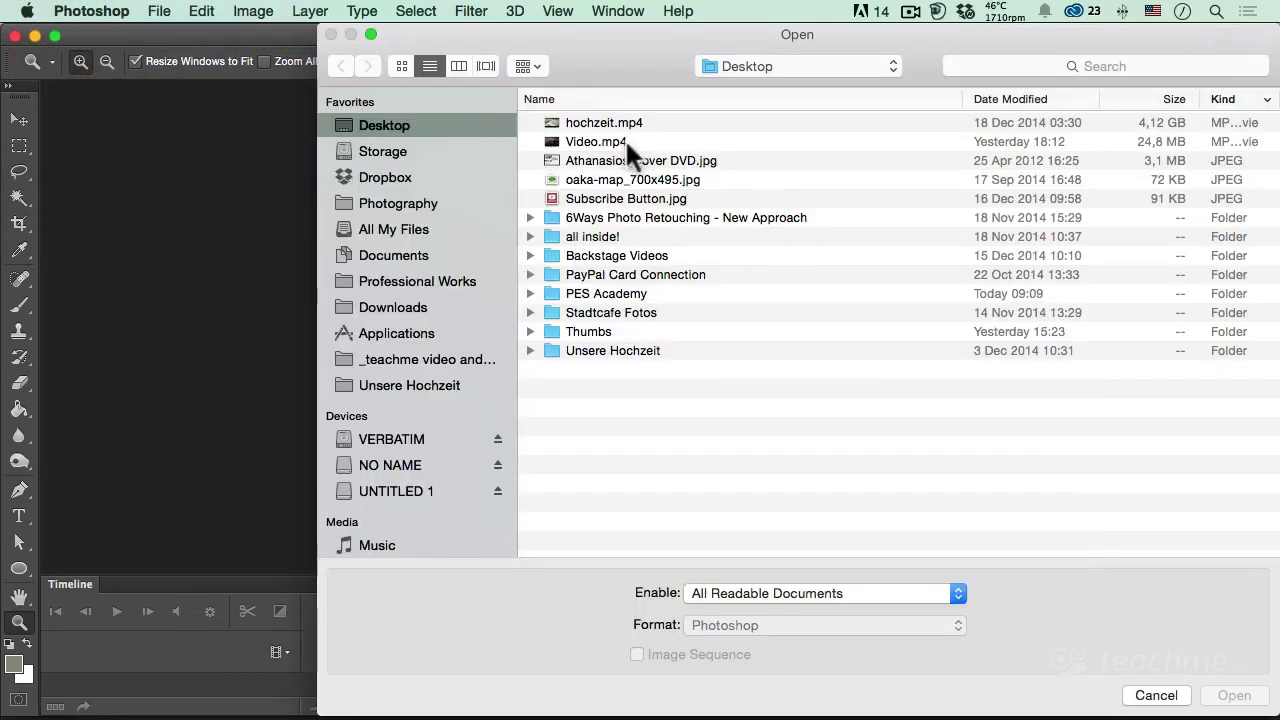
click(603, 141)
click(1234, 695)
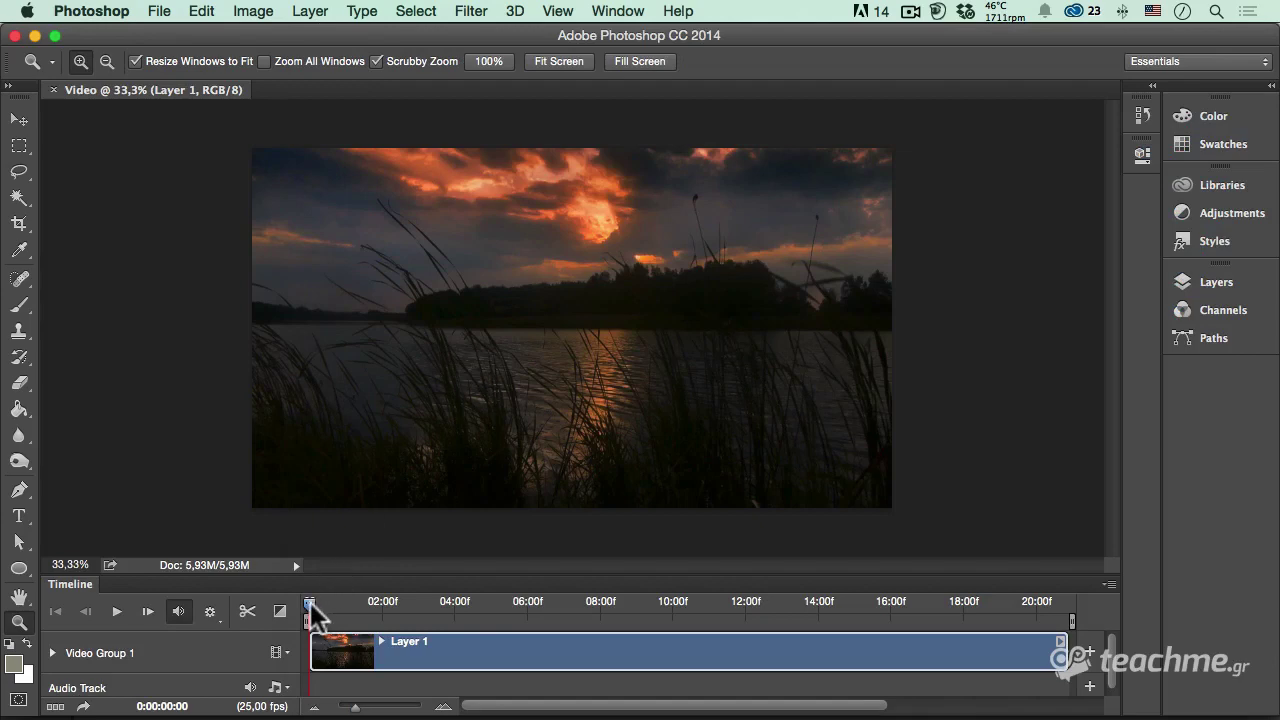
mouse_move(310, 602)
mouse_down()
mouse_move(374, 616)
mouse_move(369, 605)
mouse_up()
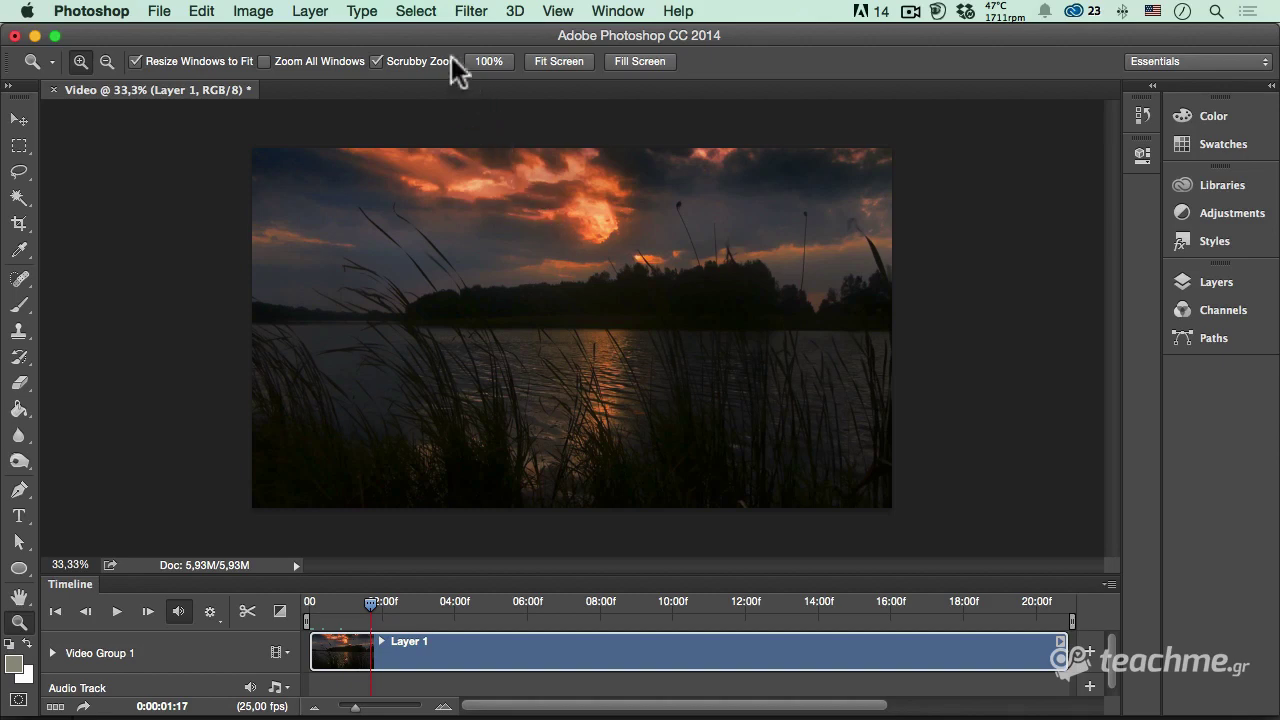
- Apply the Camera Raw Filter to the Video clip
click(470, 11)
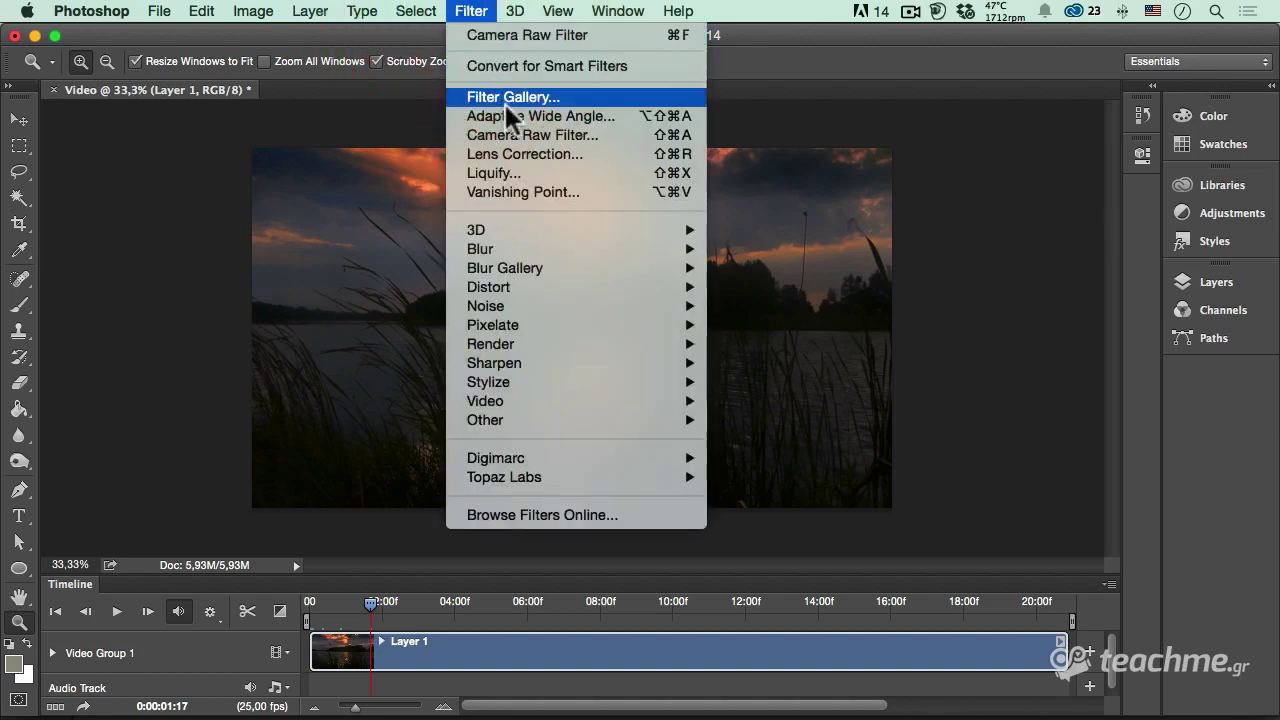
click(598, 135)
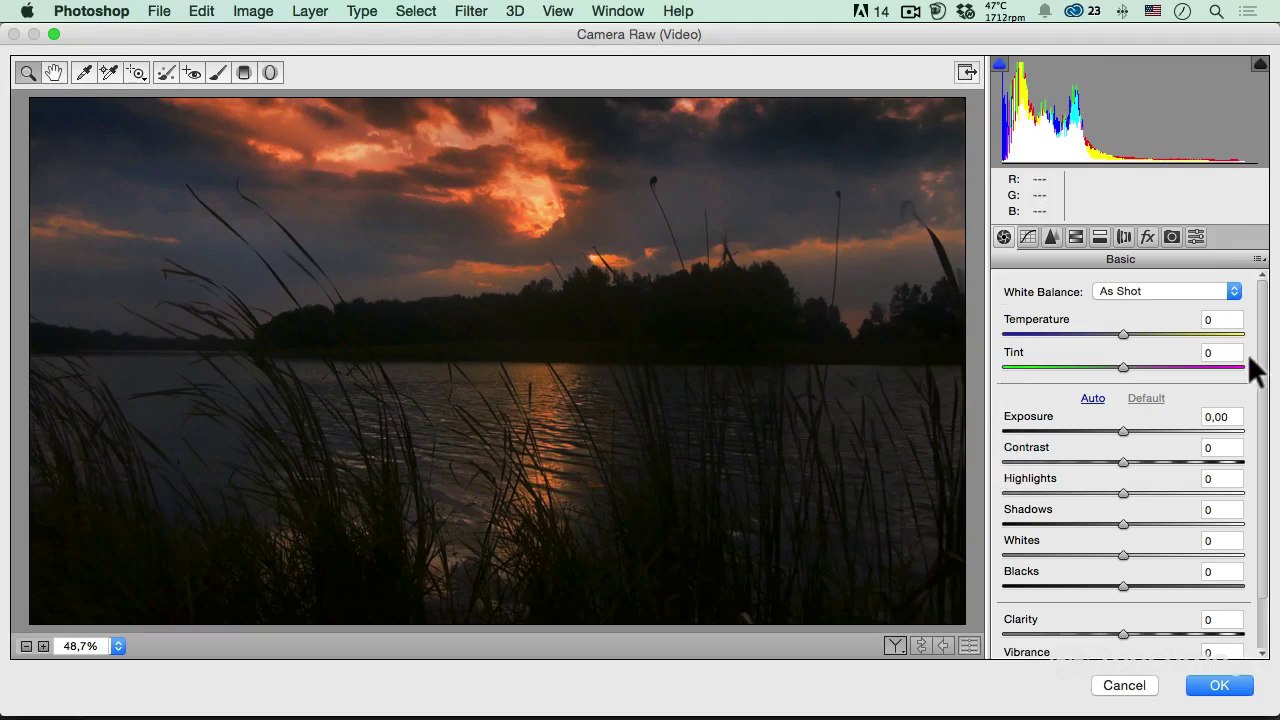
mouse_move(1266, 363)
mouse_down()
mouse_move(1266, 414)
mouse_move(1268, 345)
mouse_up()
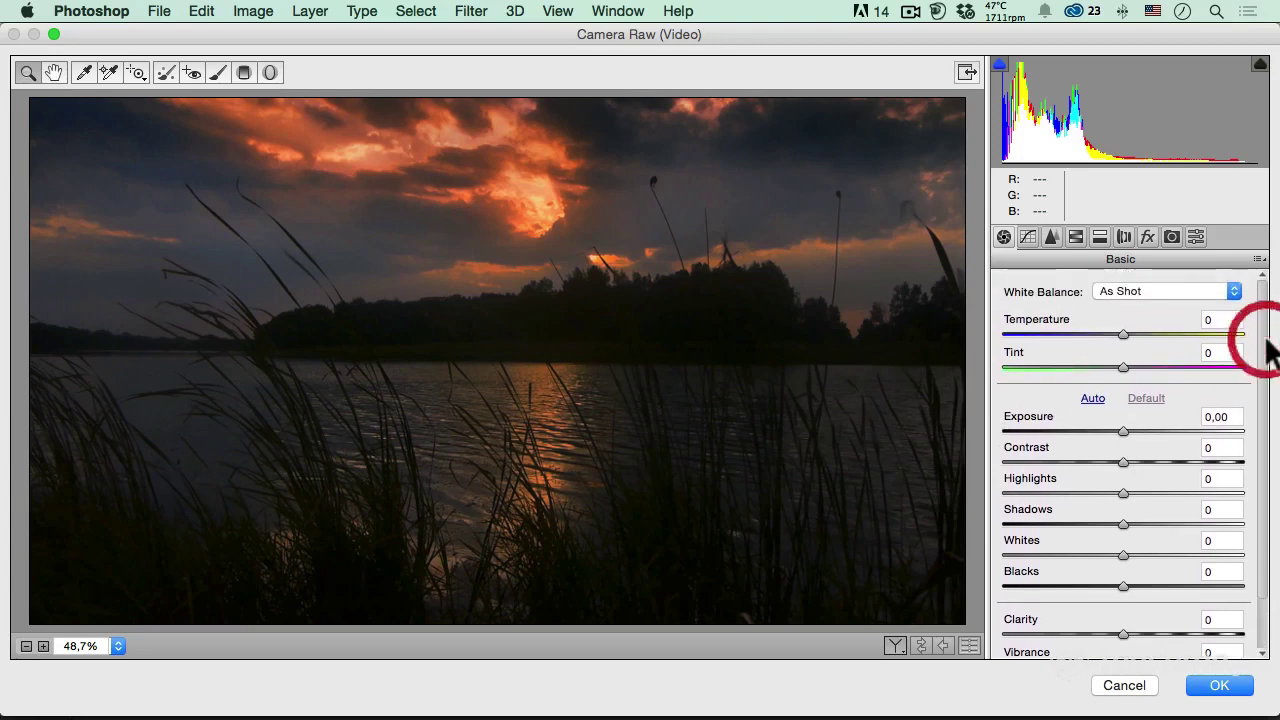
- Browse each Camera Raw panel, return to Basic, and fit the whole frame in the preview
click(1028, 236)
click(1051, 236)
click(1075, 236)
click(1099, 236)
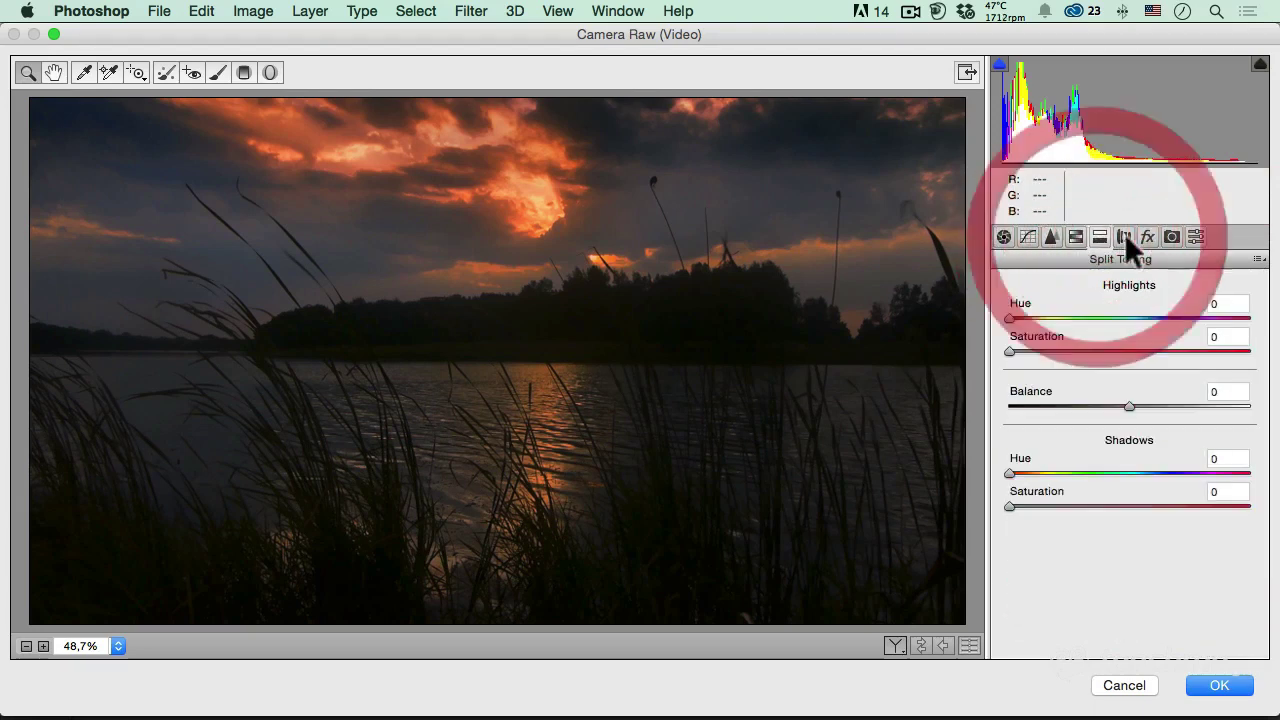
click(1147, 236)
click(1171, 236)
click(1196, 236)
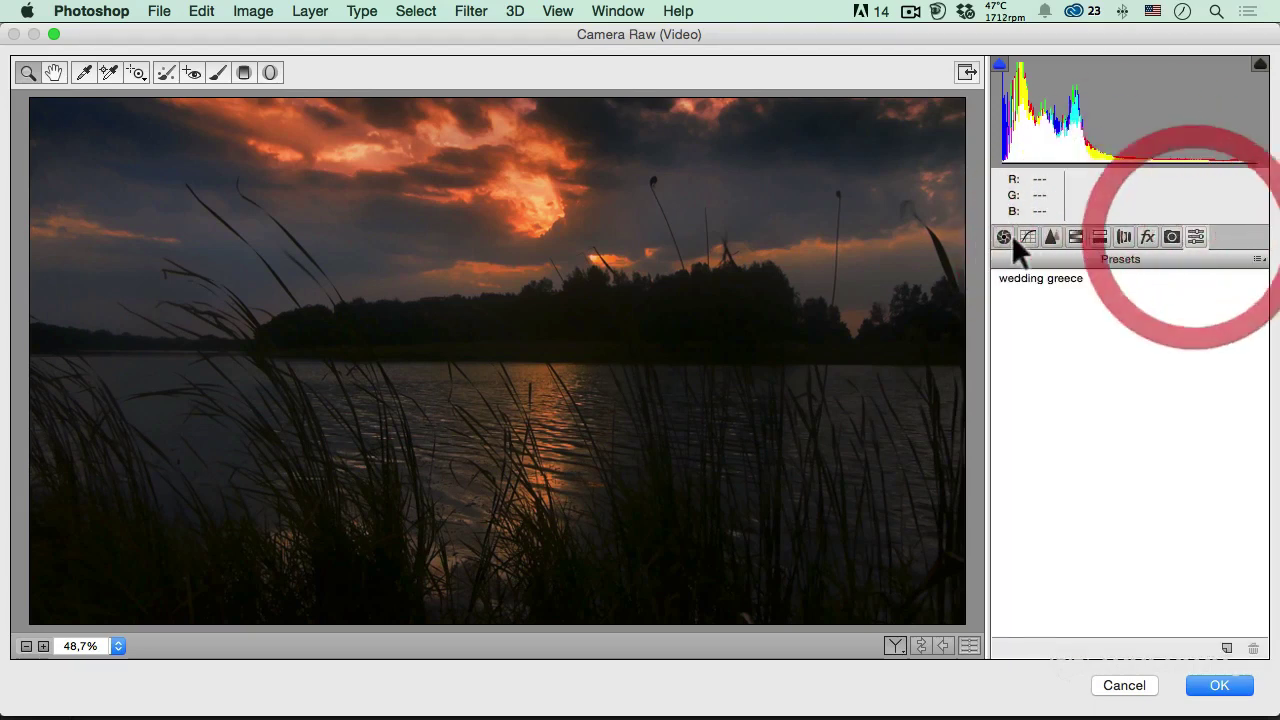
click(1004, 236)
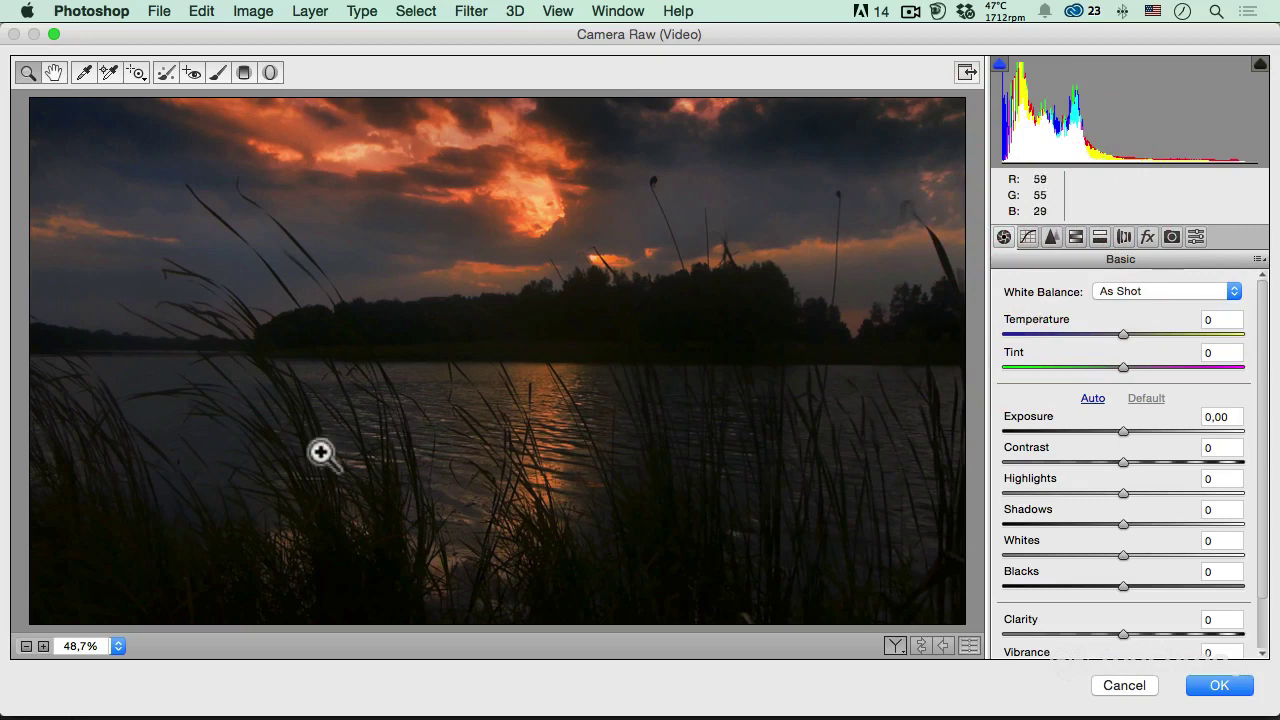
click(27, 646)
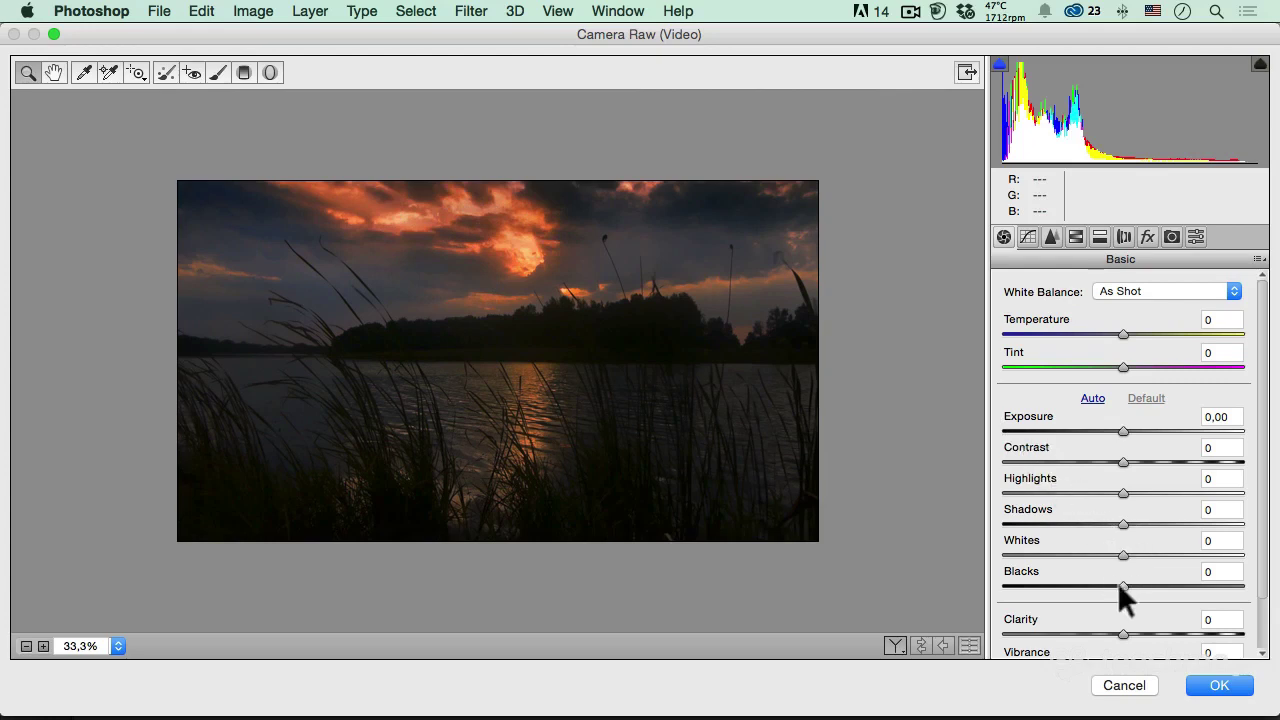
click(1121, 522)
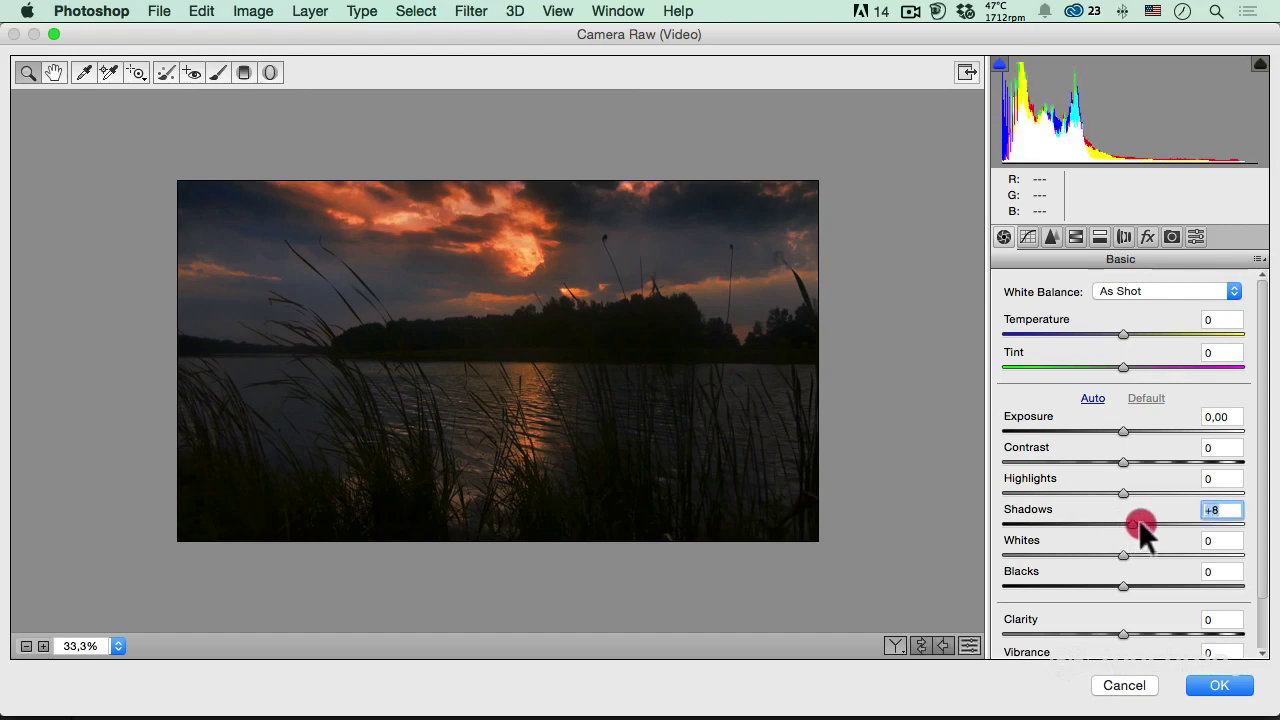
drag(1121, 522, 1182, 516)
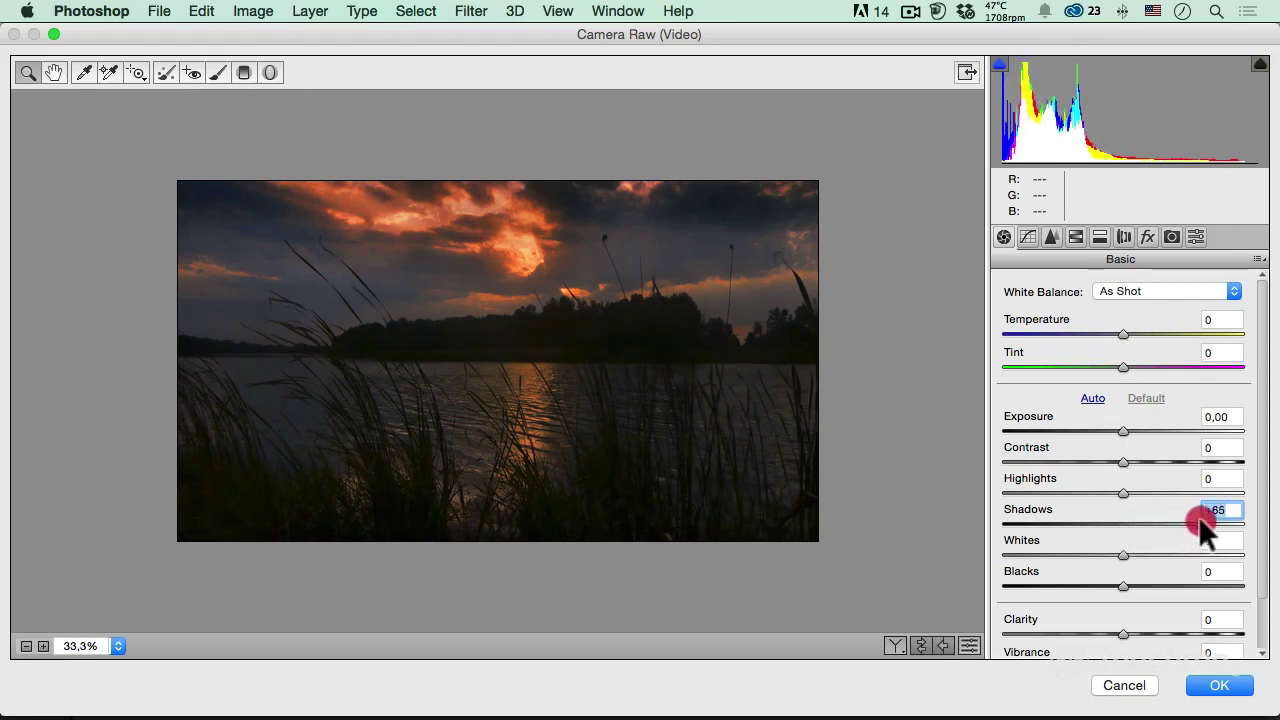
mouse_move(1197, 518)
mouse_down()
mouse_move(1082, 518)
mouse_move(1187, 518)
mouse_move(1087, 518)
mouse_move(1186, 521)
mouse_move(1172, 530)
mouse_move(1168, 519)
mouse_up()
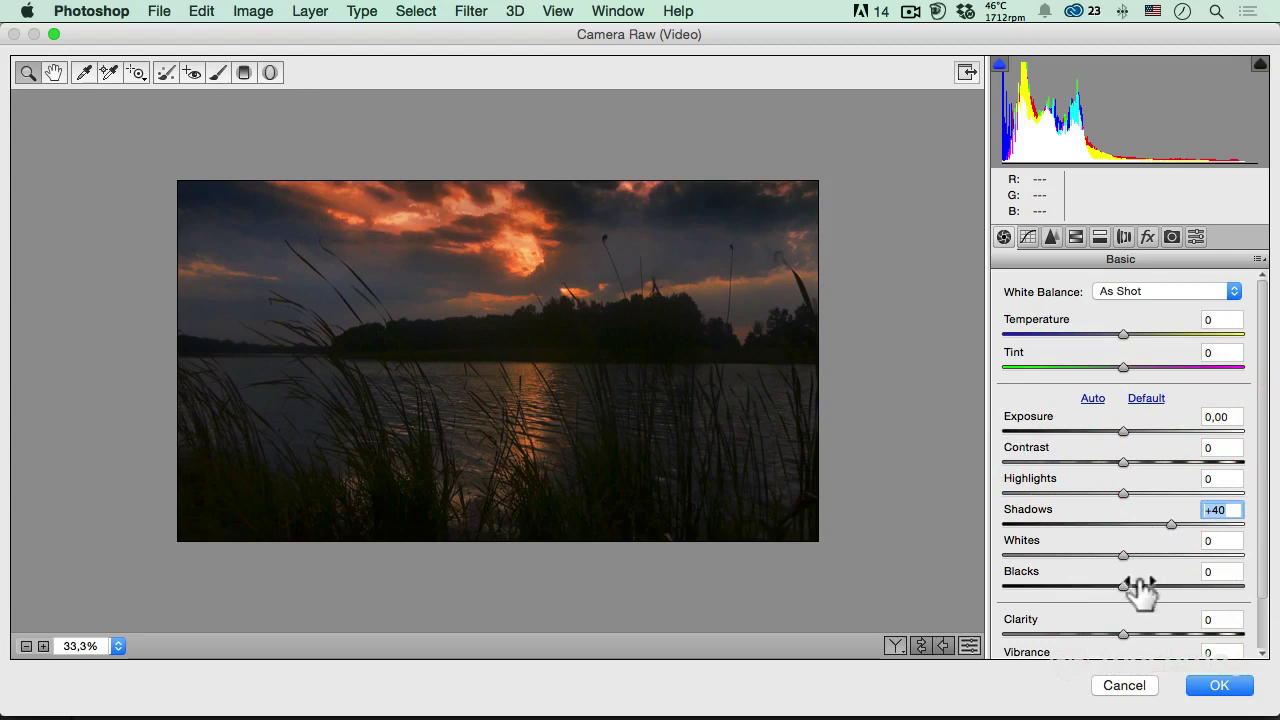
mouse_move(1122, 586)
mouse_down()
mouse_move(1248, 586)
mouse_move(1135, 572)
mouse_up()
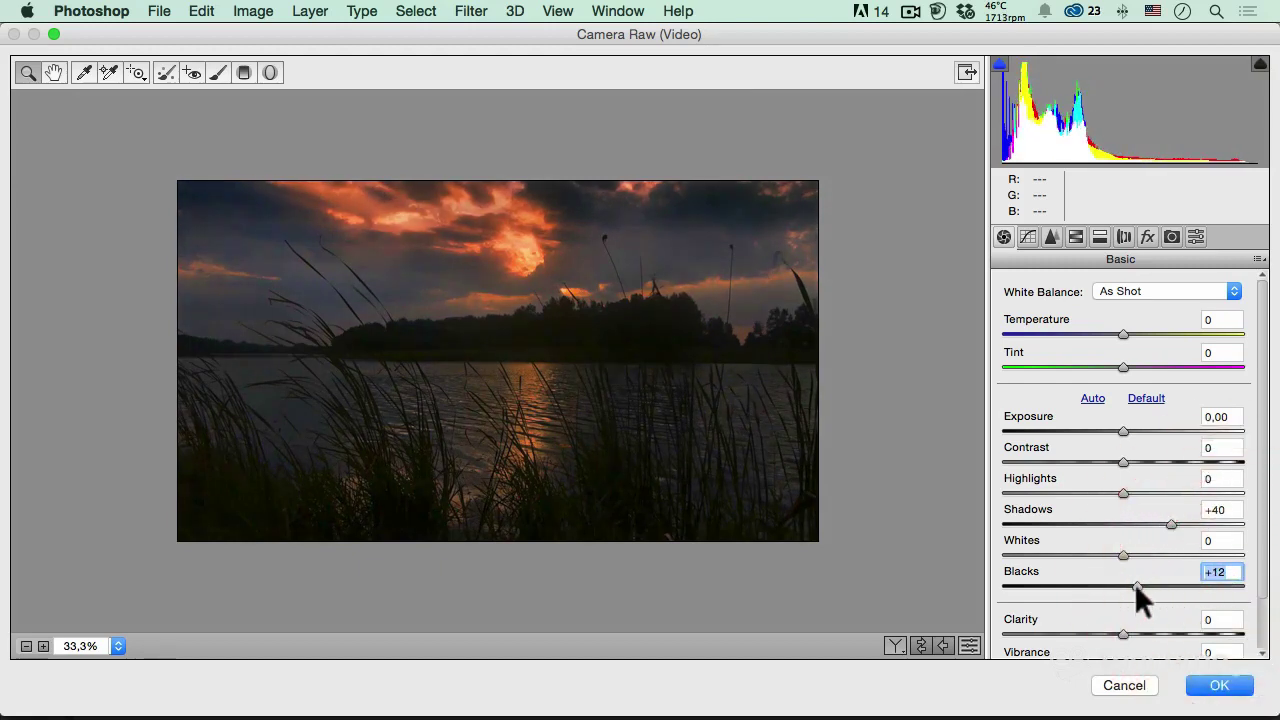
double_click(1135, 585)
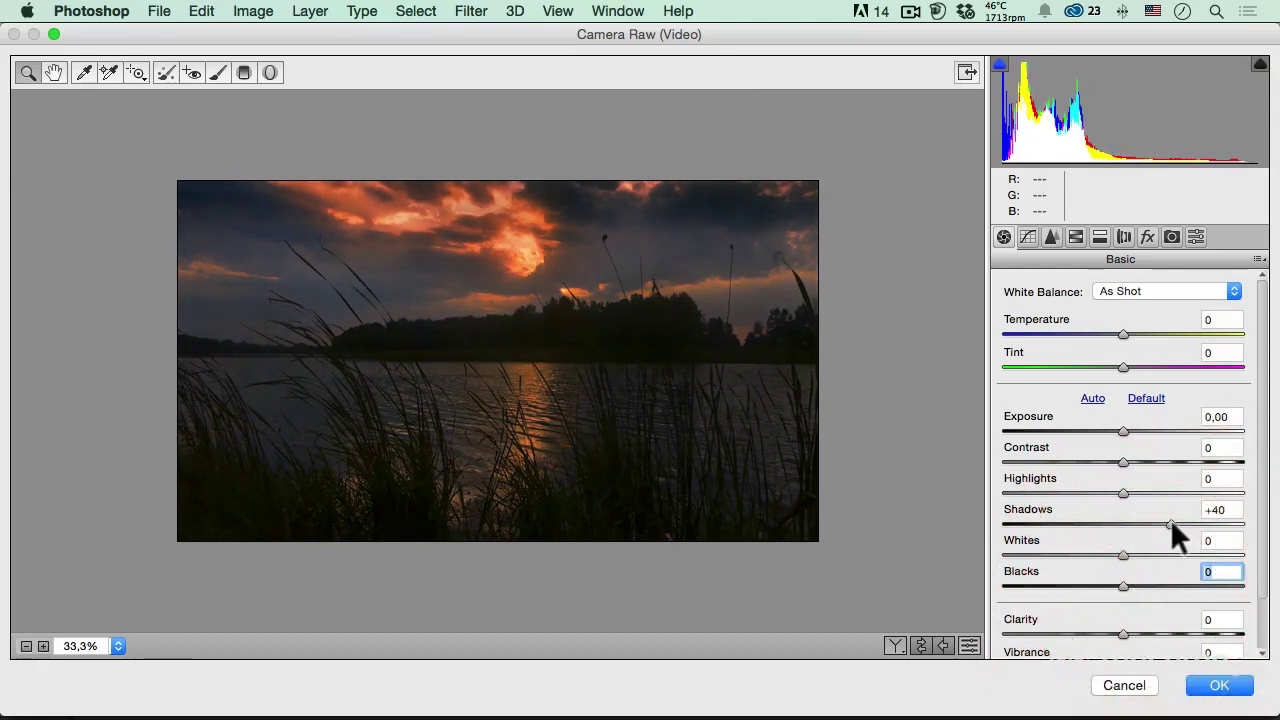
double_click(1171, 523)
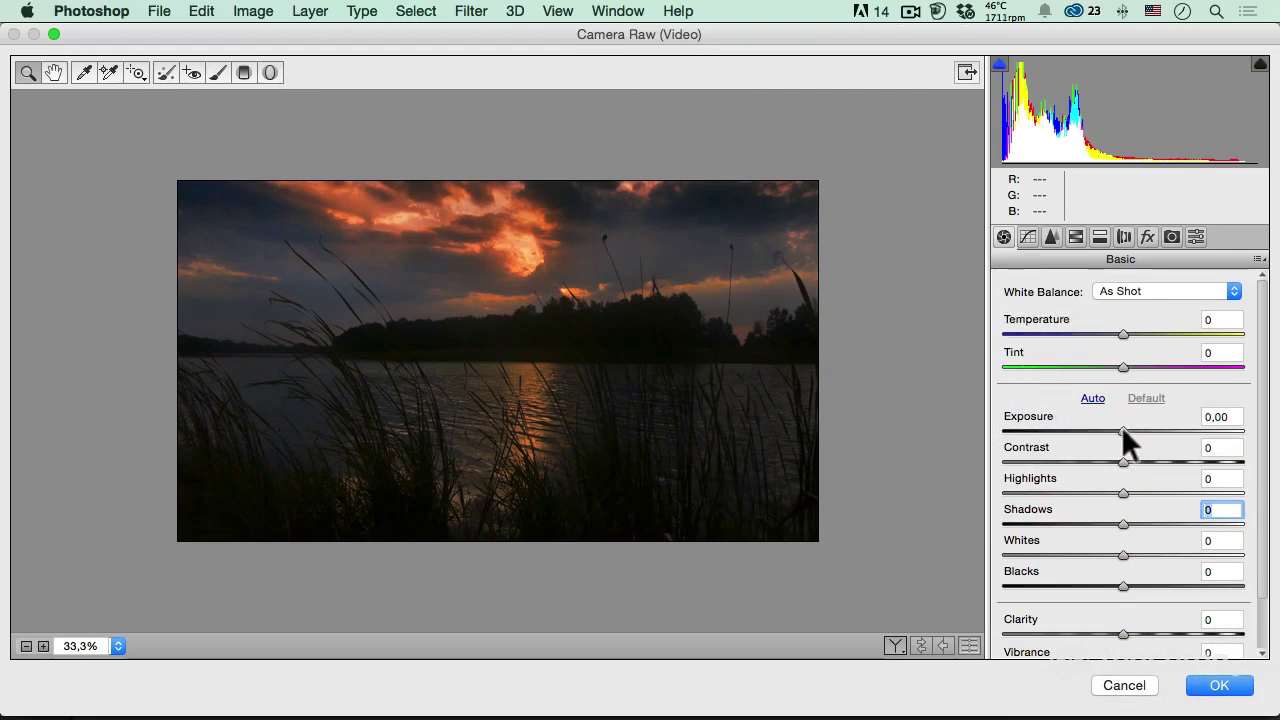
- Set Exposure to +2,00 and switch to the side-by-side Before/After view
drag(1121, 426, 1169, 413)
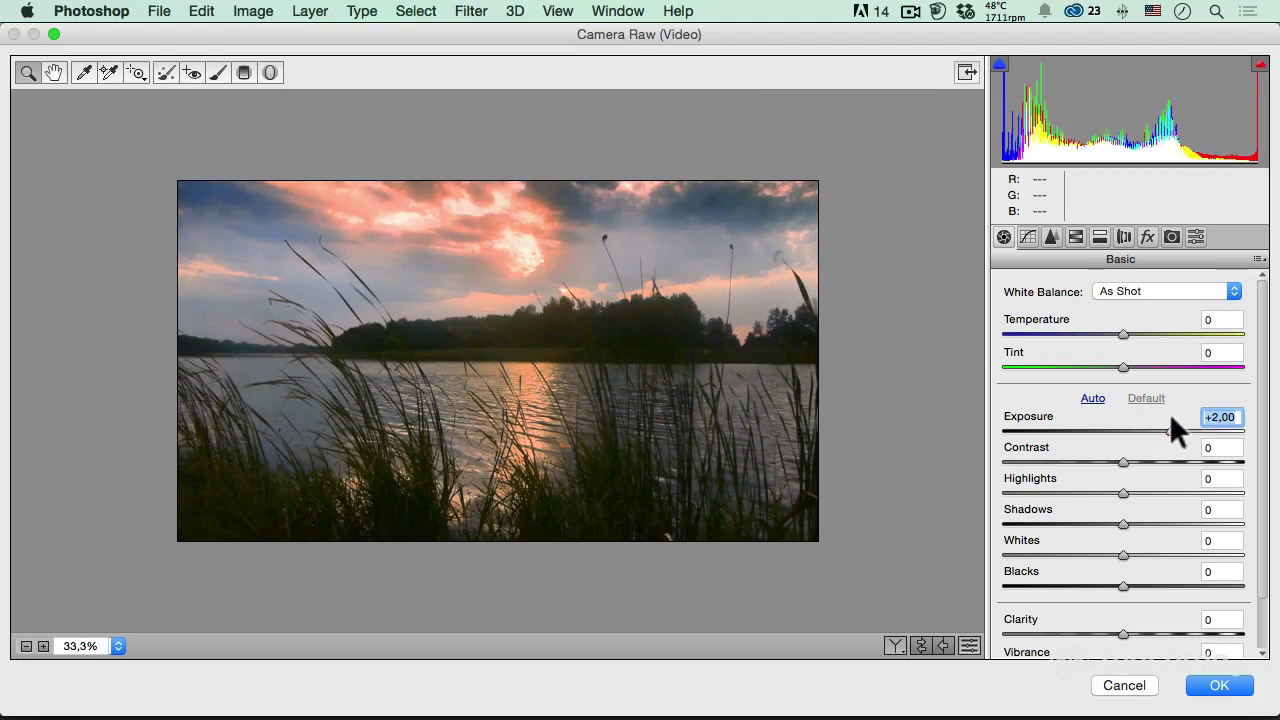
click(1169, 413)
click(893, 644)
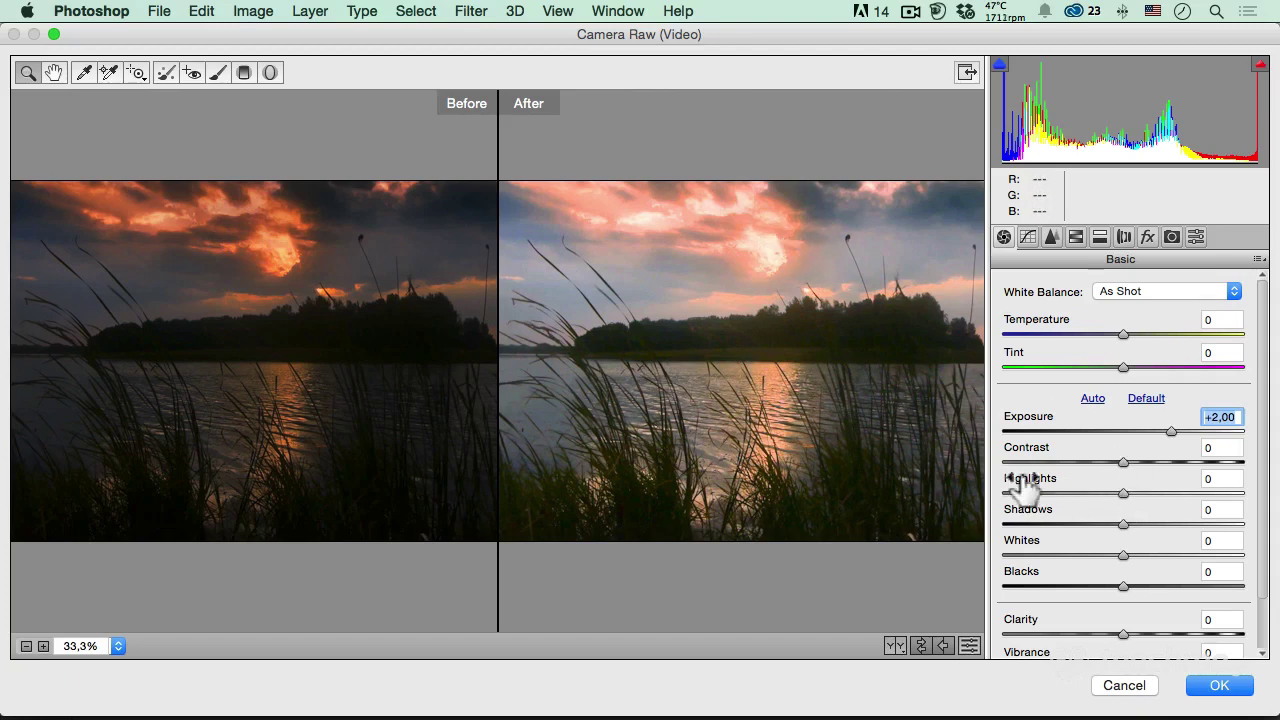
- Set Highlights and Whites to -100 and Blacks to +70
drag(1123, 490, 1008, 489)
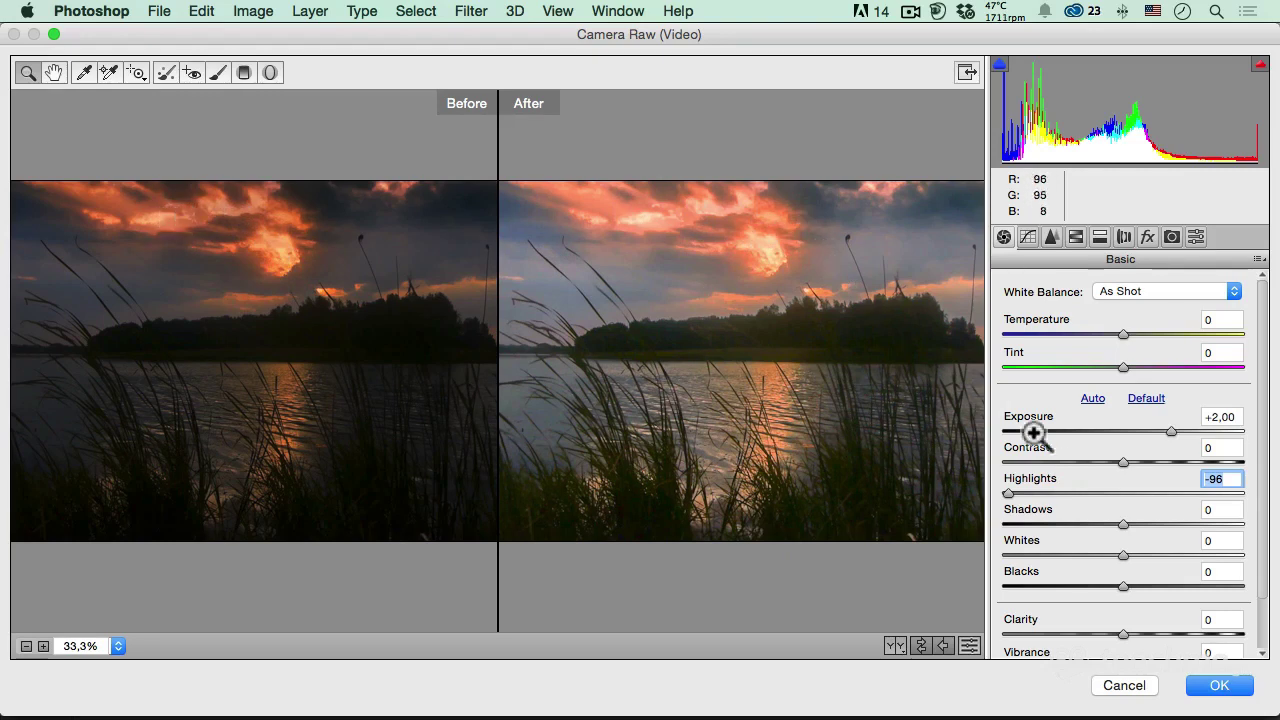
drag(1010, 493, 999, 491)
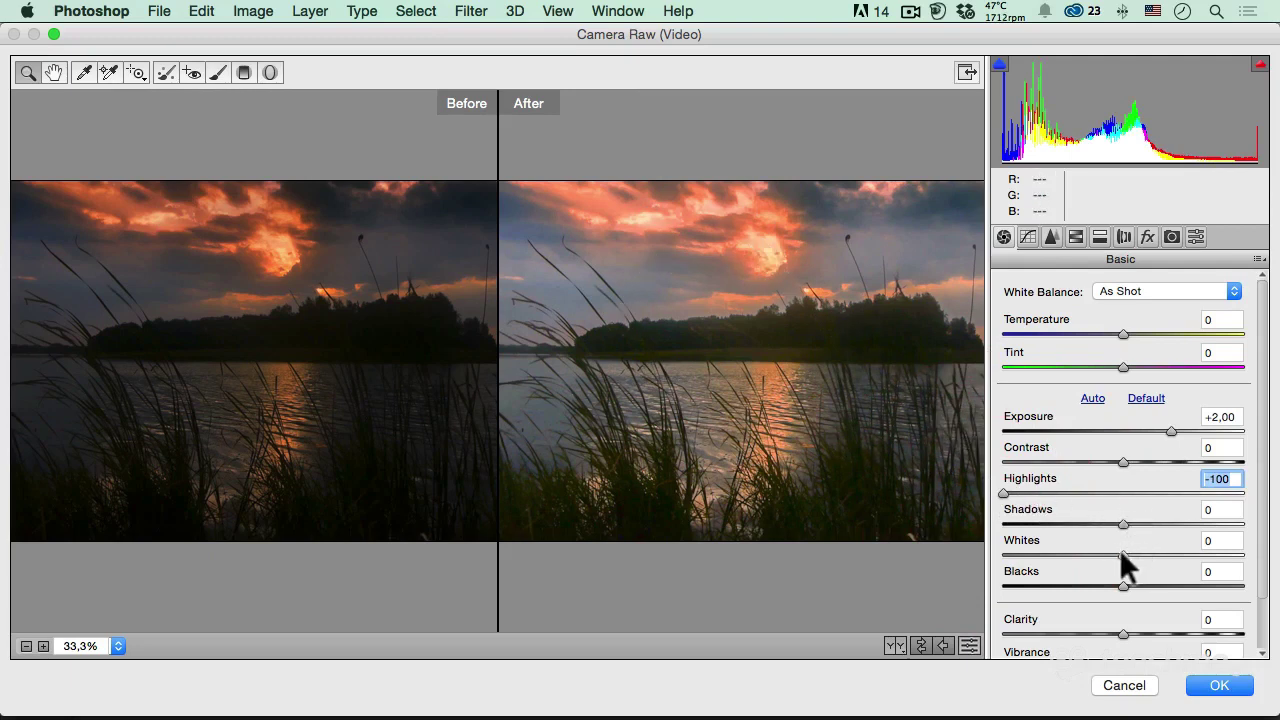
mouse_move(1120, 549)
mouse_down()
mouse_move(1030, 549)
mouse_move(1203, 549)
mouse_move(997, 551)
mouse_up()
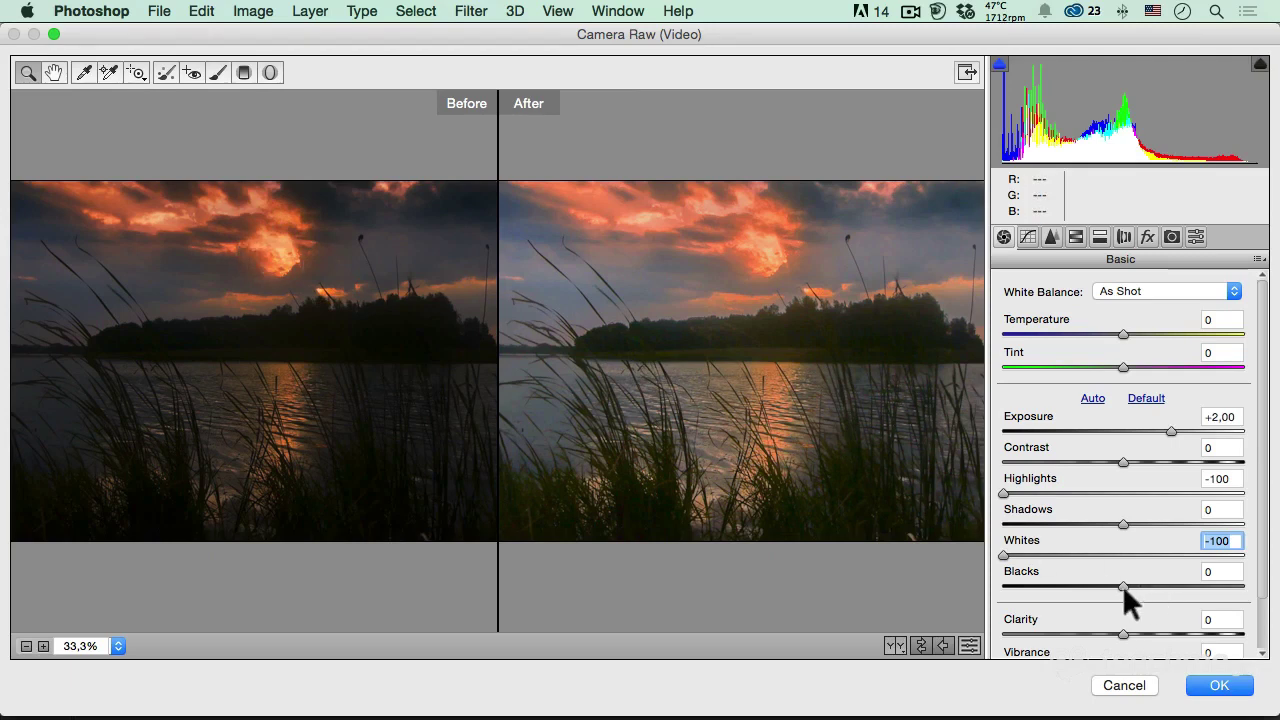
mouse_move(1124, 586)
mouse_down()
mouse_move(1234, 584)
mouse_move(1207, 582)
mouse_up()
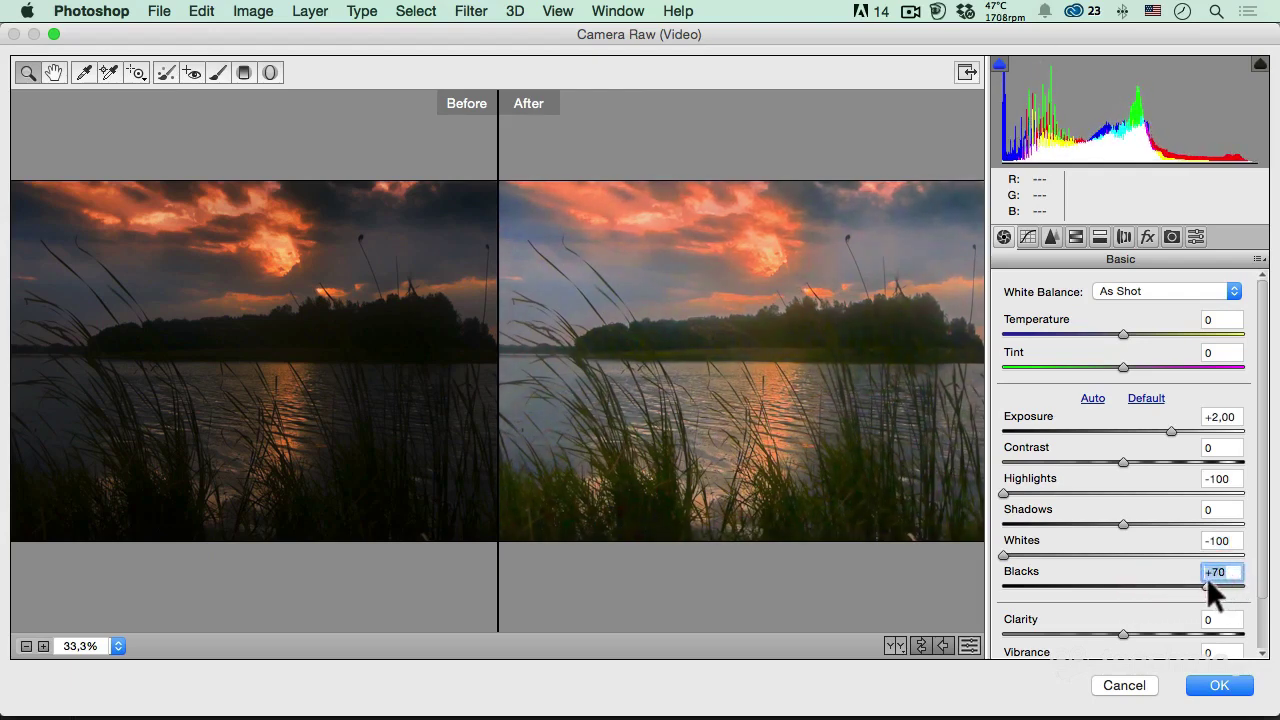
click(1205, 578)
- Keep Highlights at -100 and raise Shadows to +53
mouse_move(1005, 490)
mouse_down()
mouse_move(1134, 496)
mouse_move(1008, 490)
mouse_up()
mouse_move(1123, 521)
mouse_down()
mouse_move(1209, 507)
mouse_move(1185, 507)
mouse_up()
click(1192, 511)
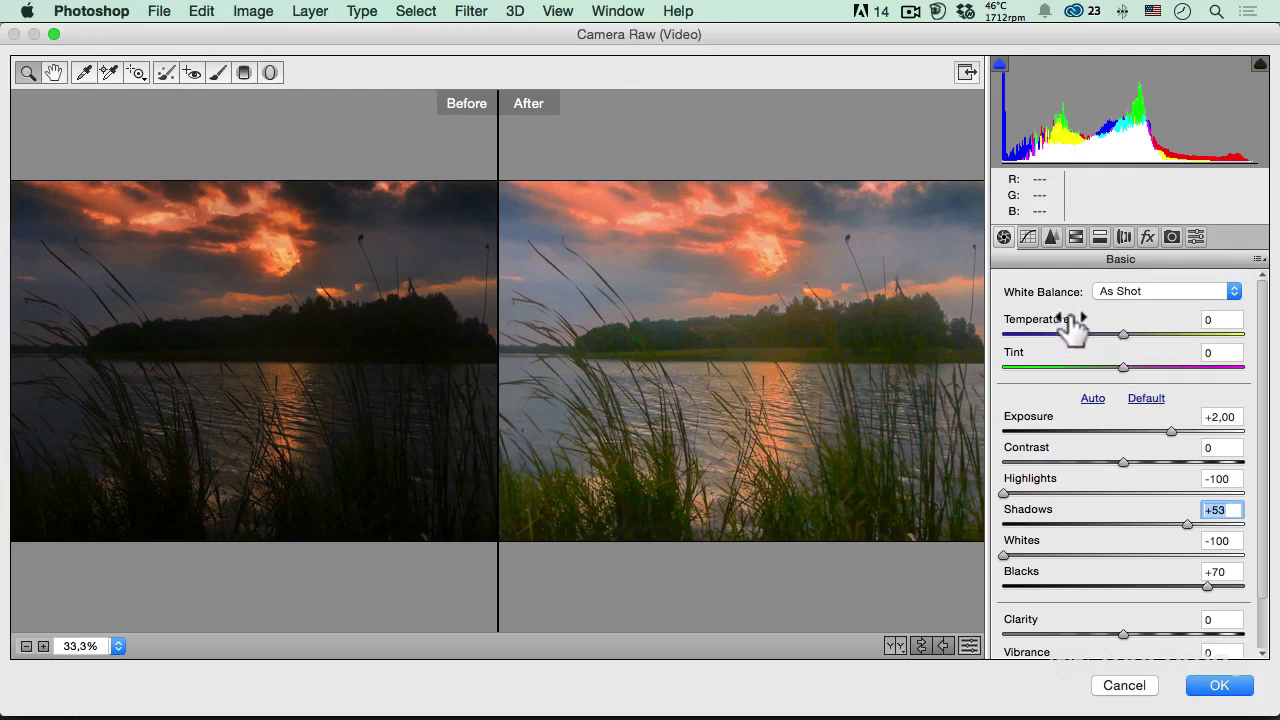
- Set the white balance Temperature to +15 and Tint to +10
click(1120, 288)
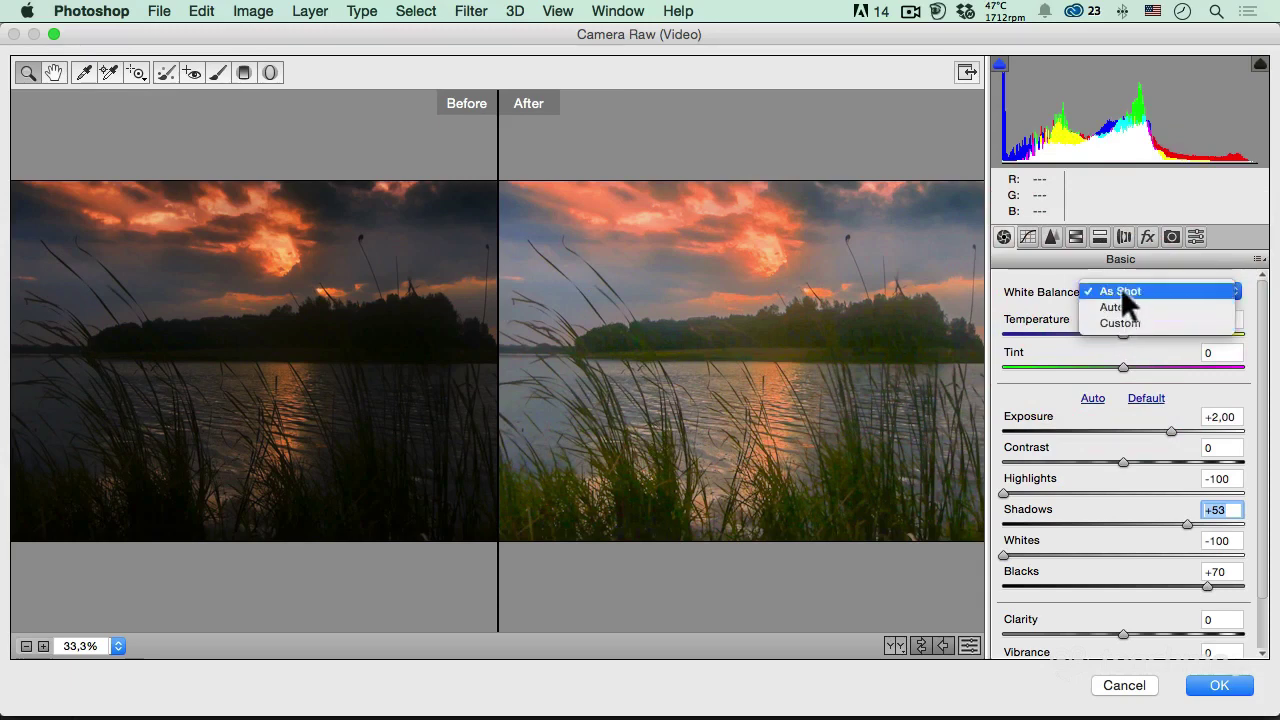
click(1030, 300)
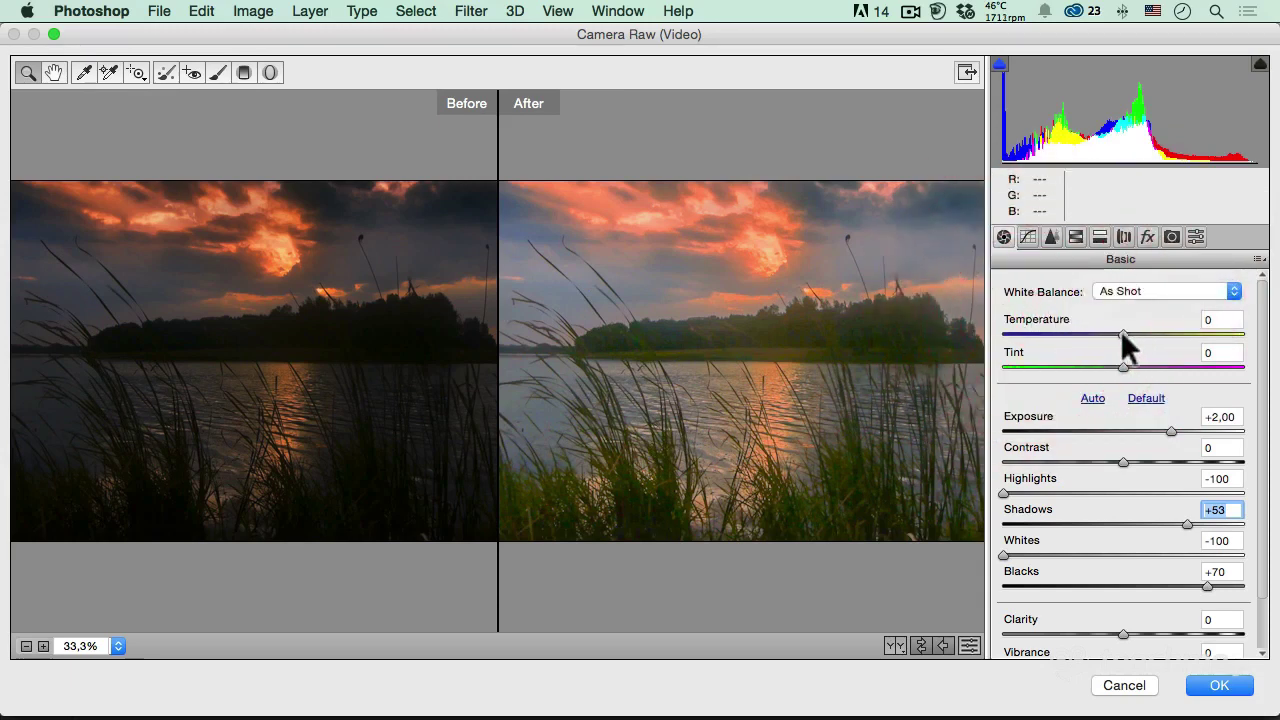
mouse_move(1124, 333)
mouse_down()
mouse_move(1139, 327)
mouse_move(1088, 367)
mouse_move(1135, 372)
mouse_up()
click(1121, 368)
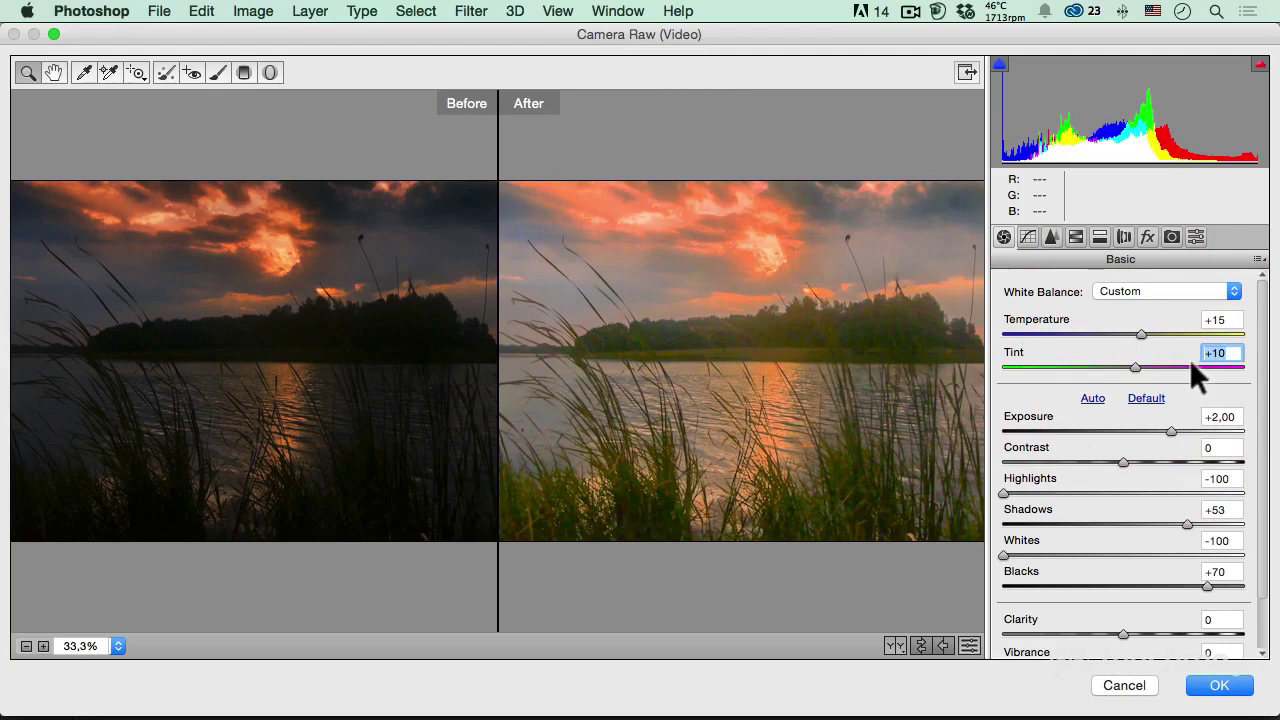
drag(1265, 418, 1266, 488)
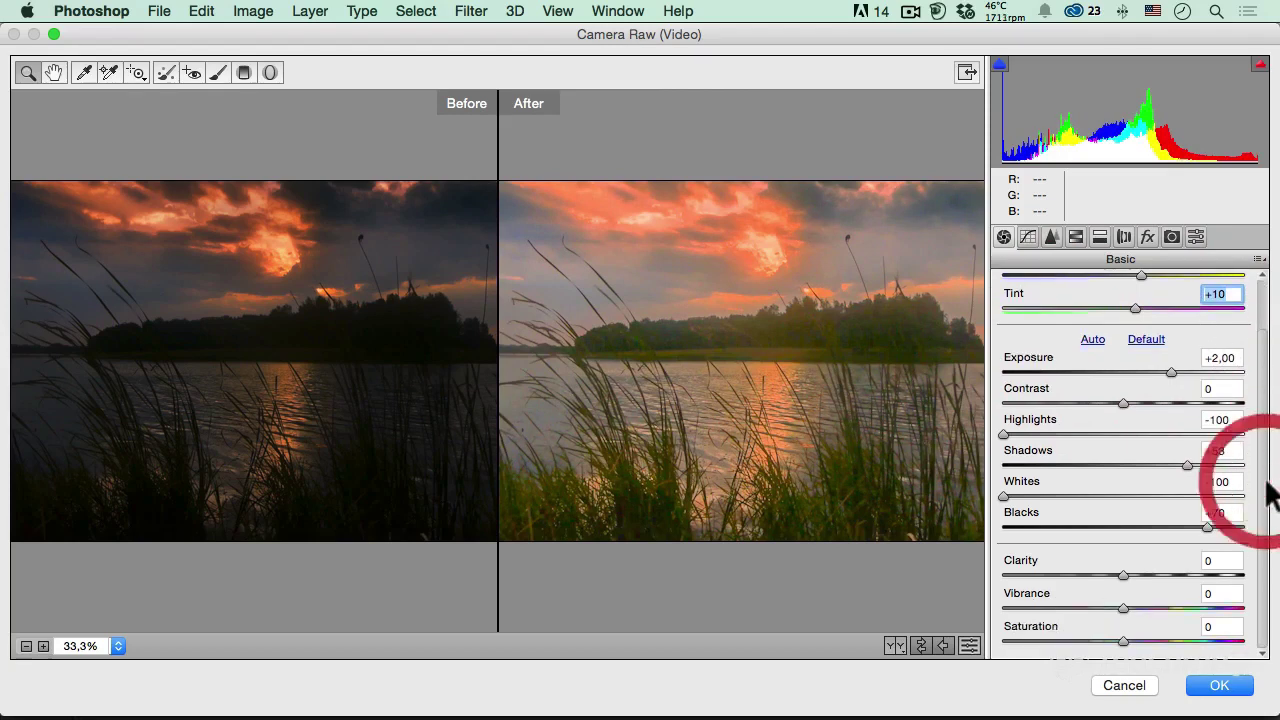
- Apply Clarity +15 and Vibrance +10, resetting Saturation to 0
mouse_move(1122, 572)
mouse_down()
mouse_move(1155, 568)
mouse_move(1035, 563)
mouse_move(1220, 563)
mouse_move(1139, 564)
mouse_up()
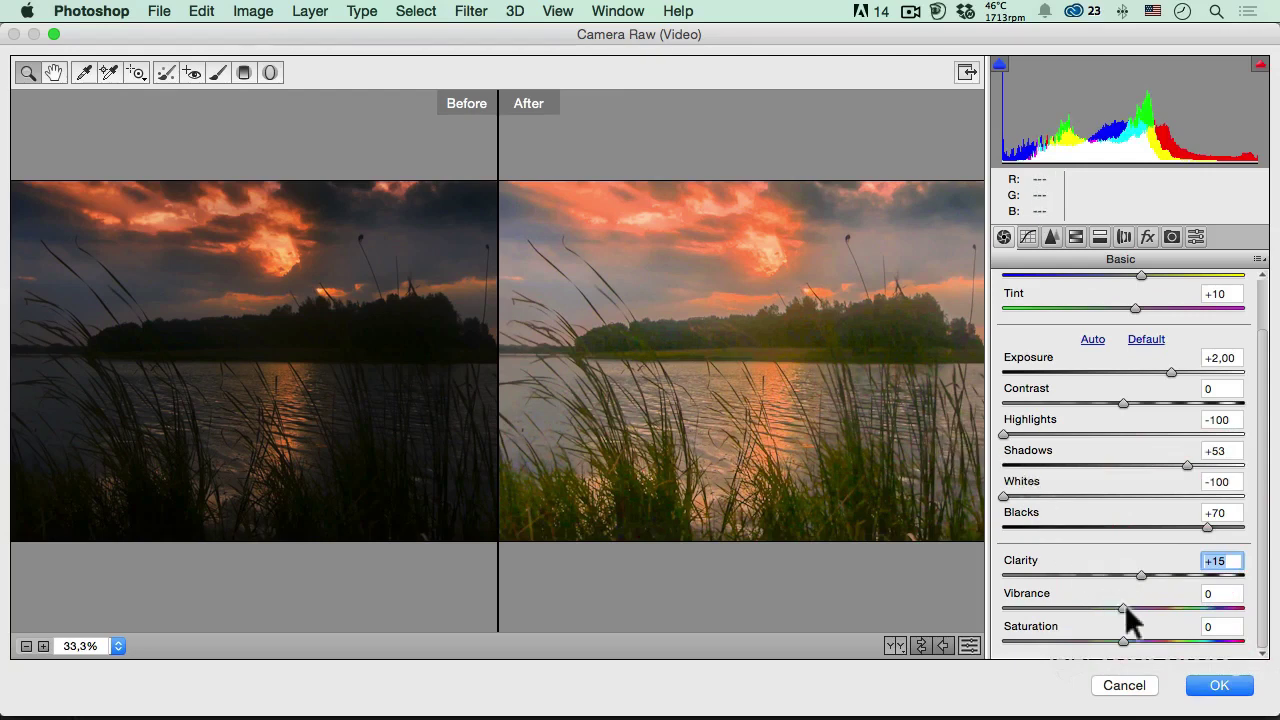
drag(1123, 608, 1133, 601)
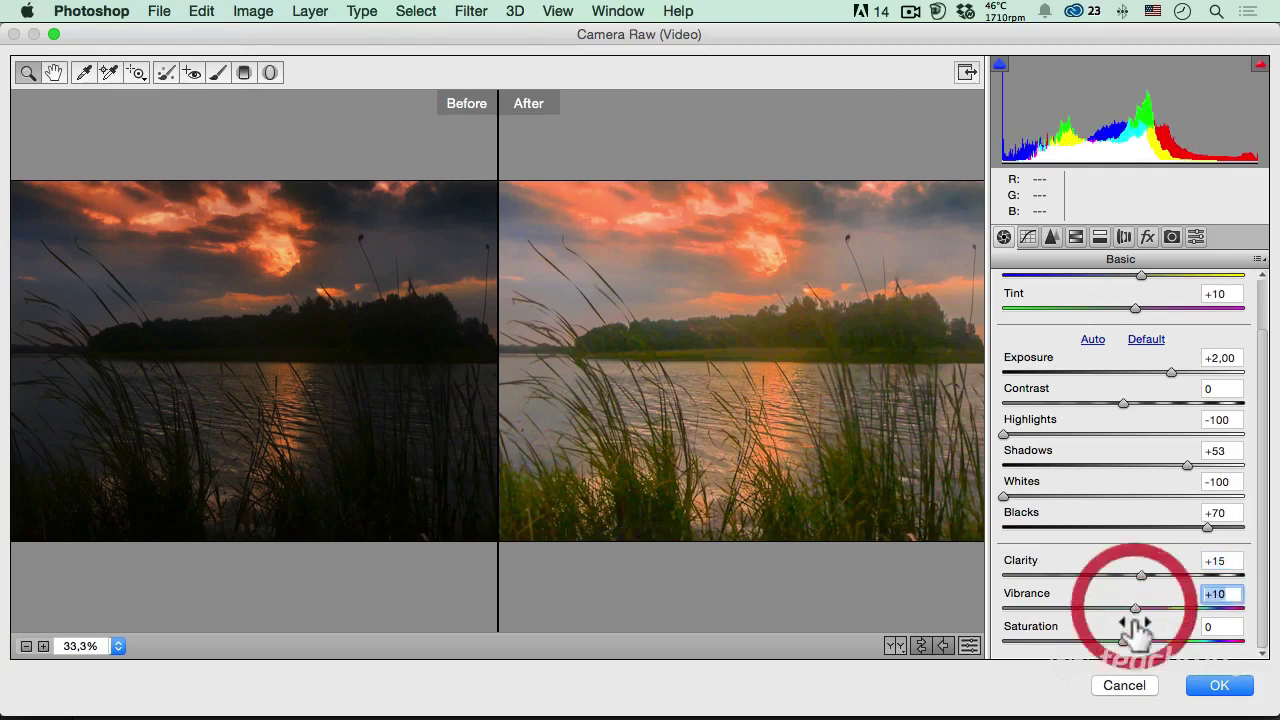
mouse_move(1122, 640)
mouse_down()
mouse_move(1153, 640)
mouse_move(1089, 640)
mouse_move(1110, 634)
mouse_up()
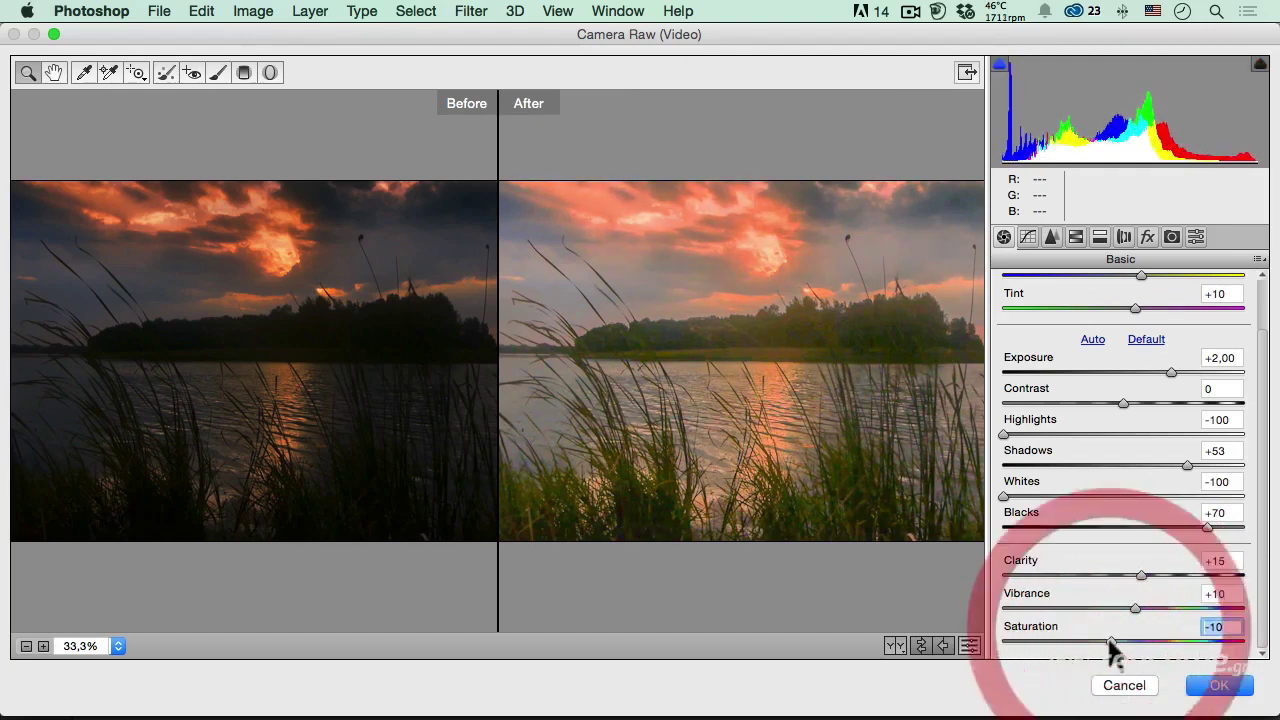
double_click(1110, 640)
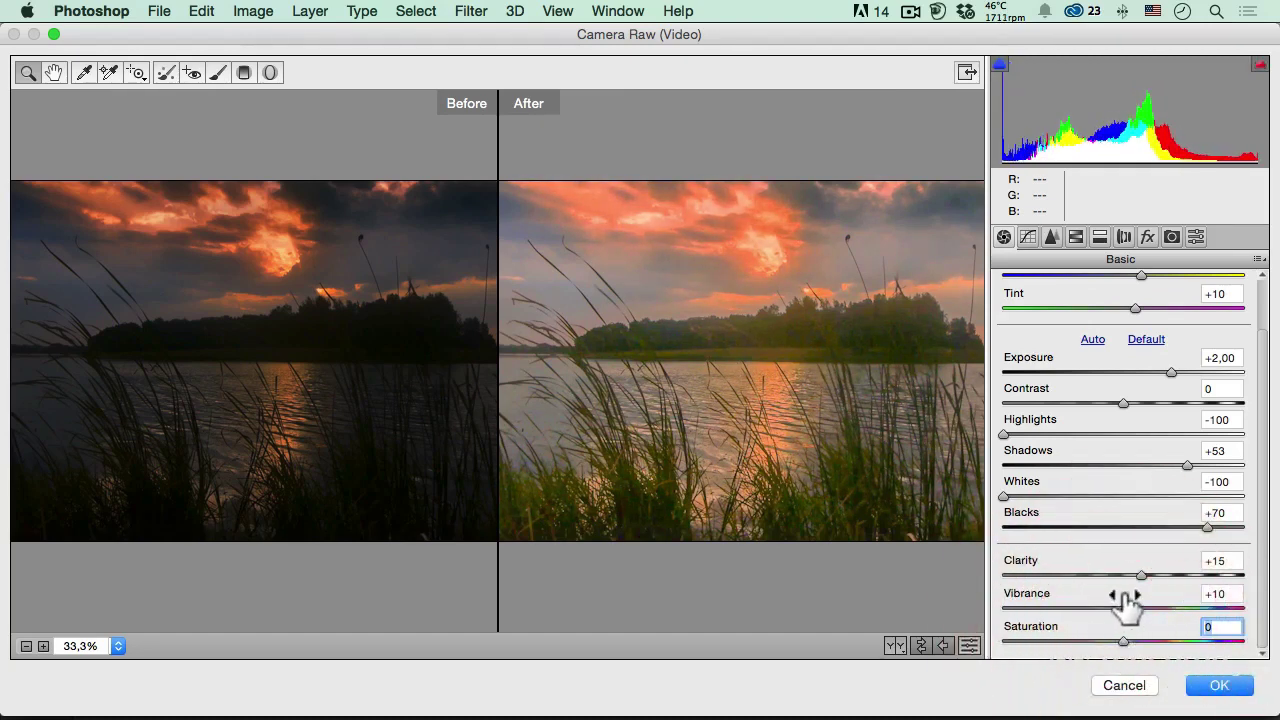
click(1026, 237)
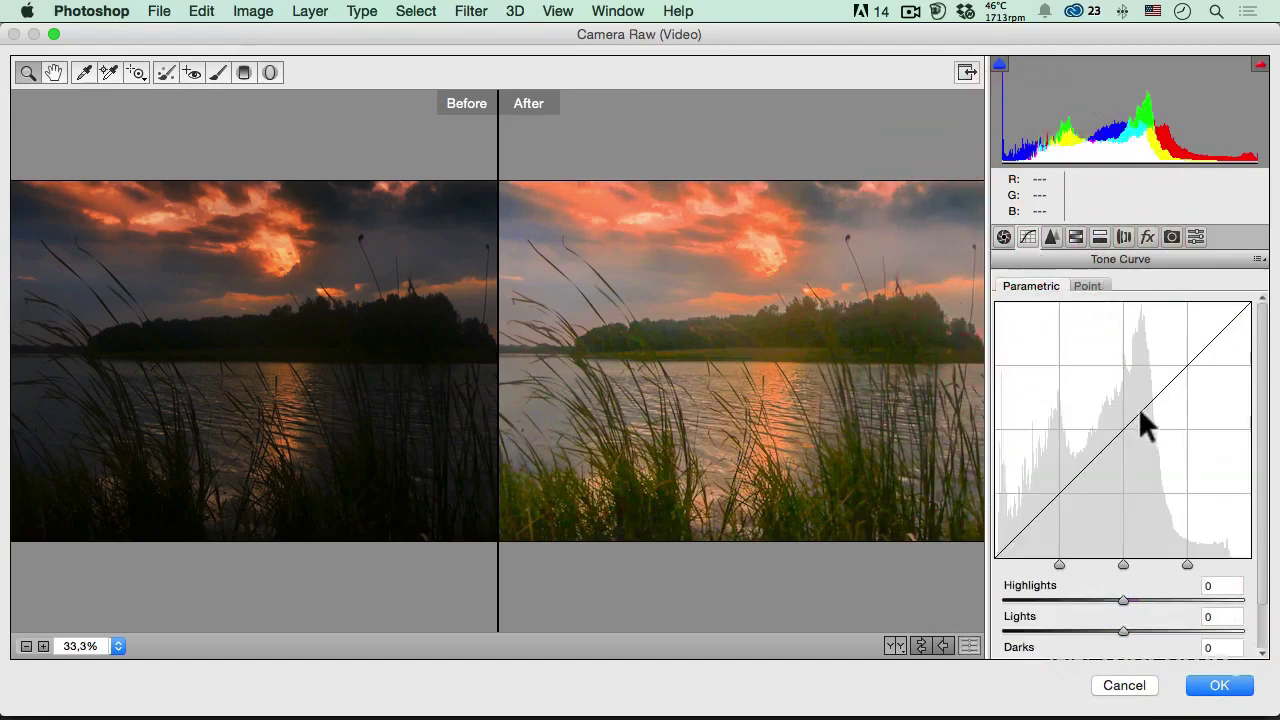
- Set Detail Sharpening Amount to 29 and Luminance noise reduction to 8
click(1049, 234)
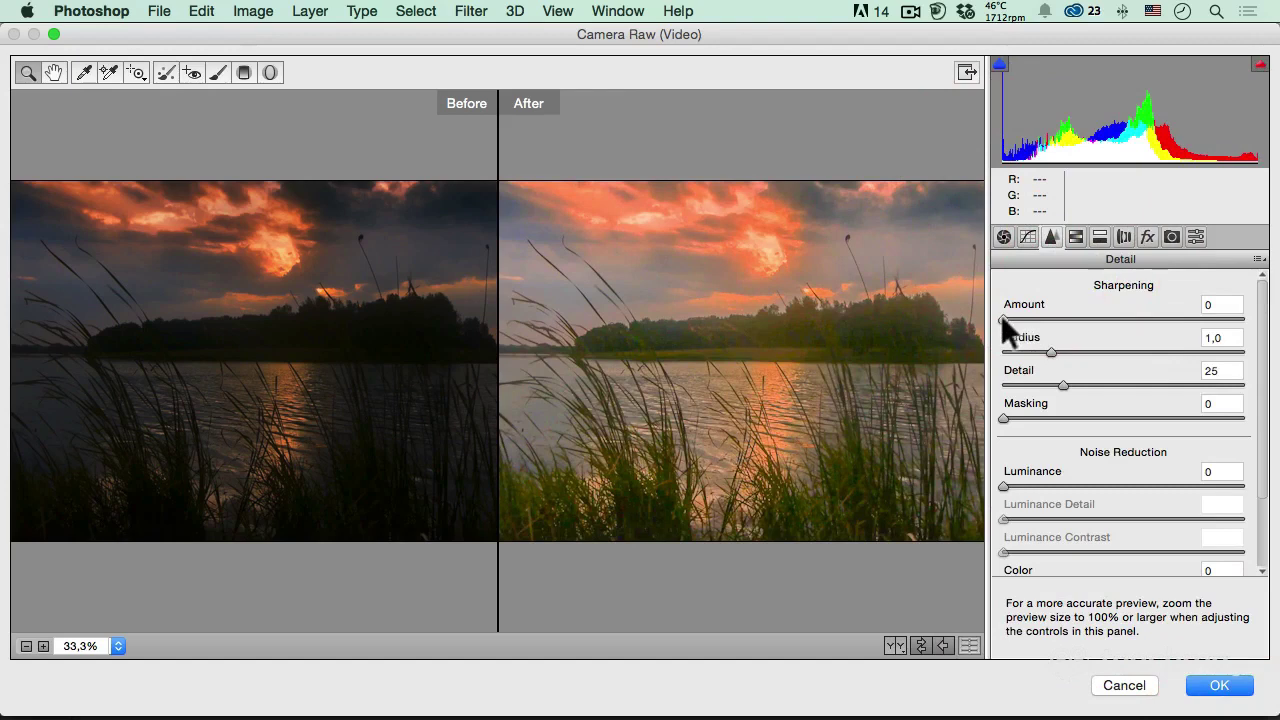
drag(1002, 314, 1050, 318)
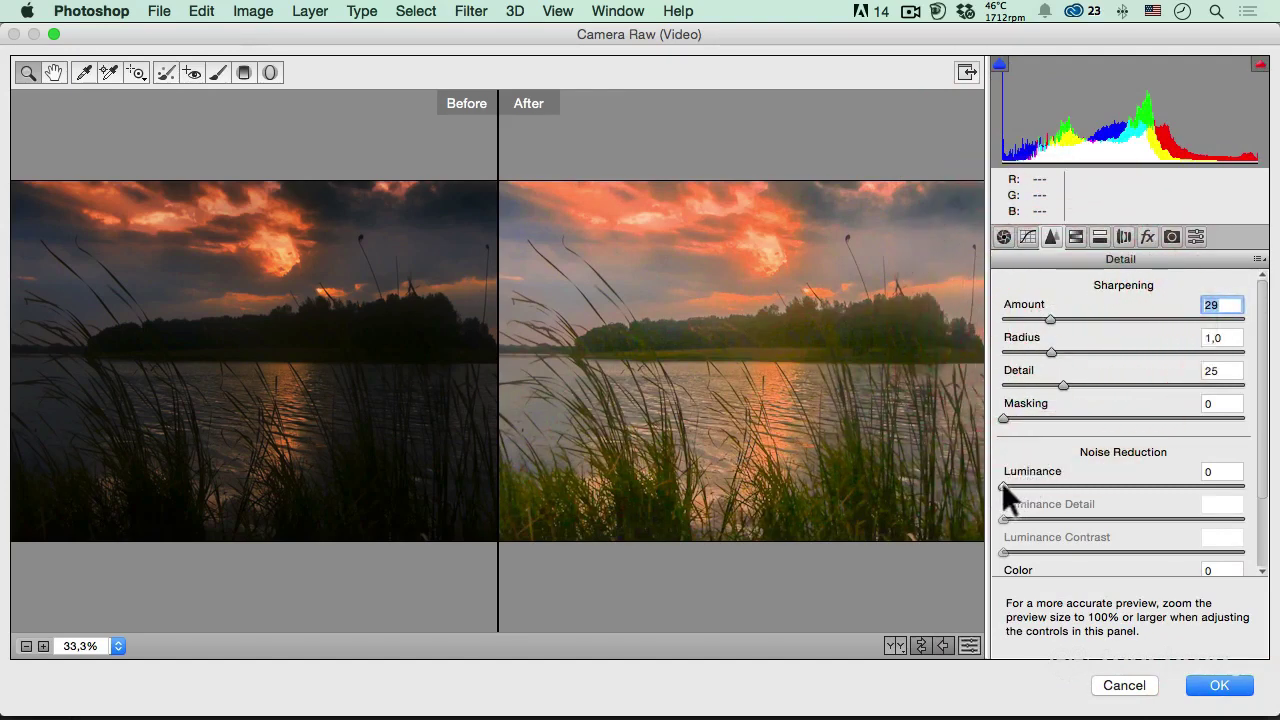
mouse_move(1001, 482)
mouse_down()
mouse_move(1052, 480)
mouse_move(1020, 479)
mouse_up()
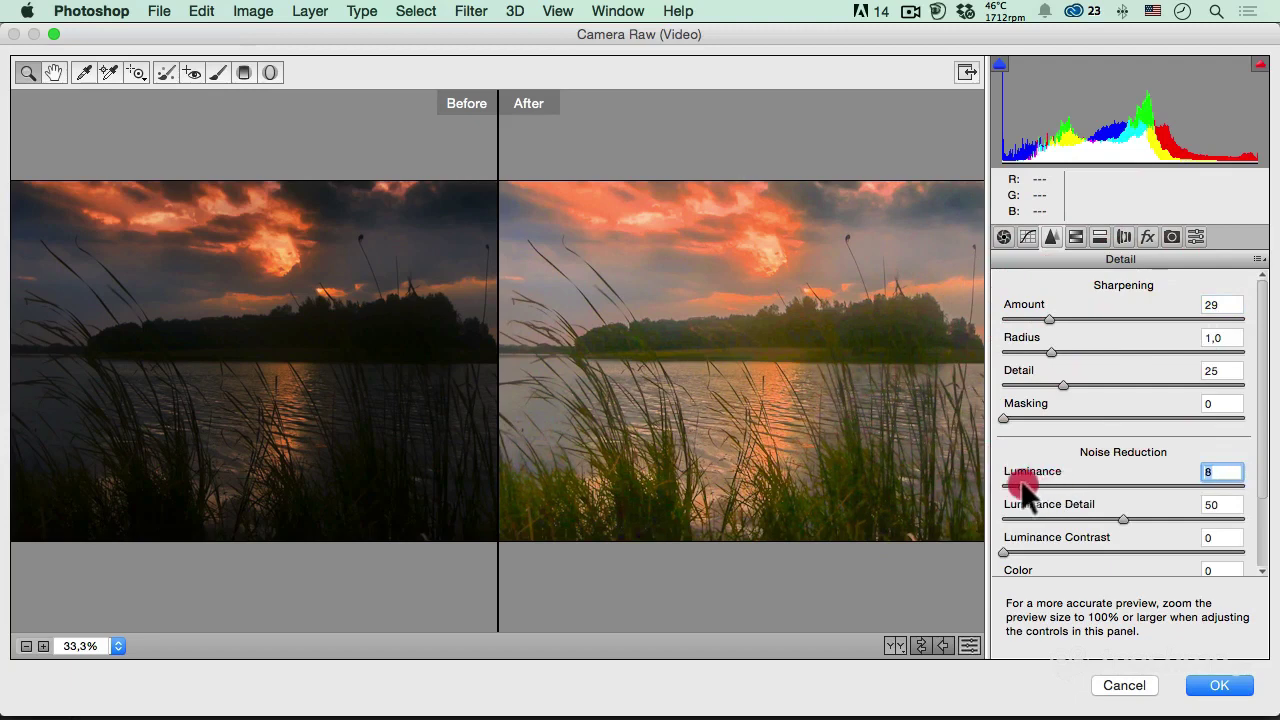
click(1074, 238)
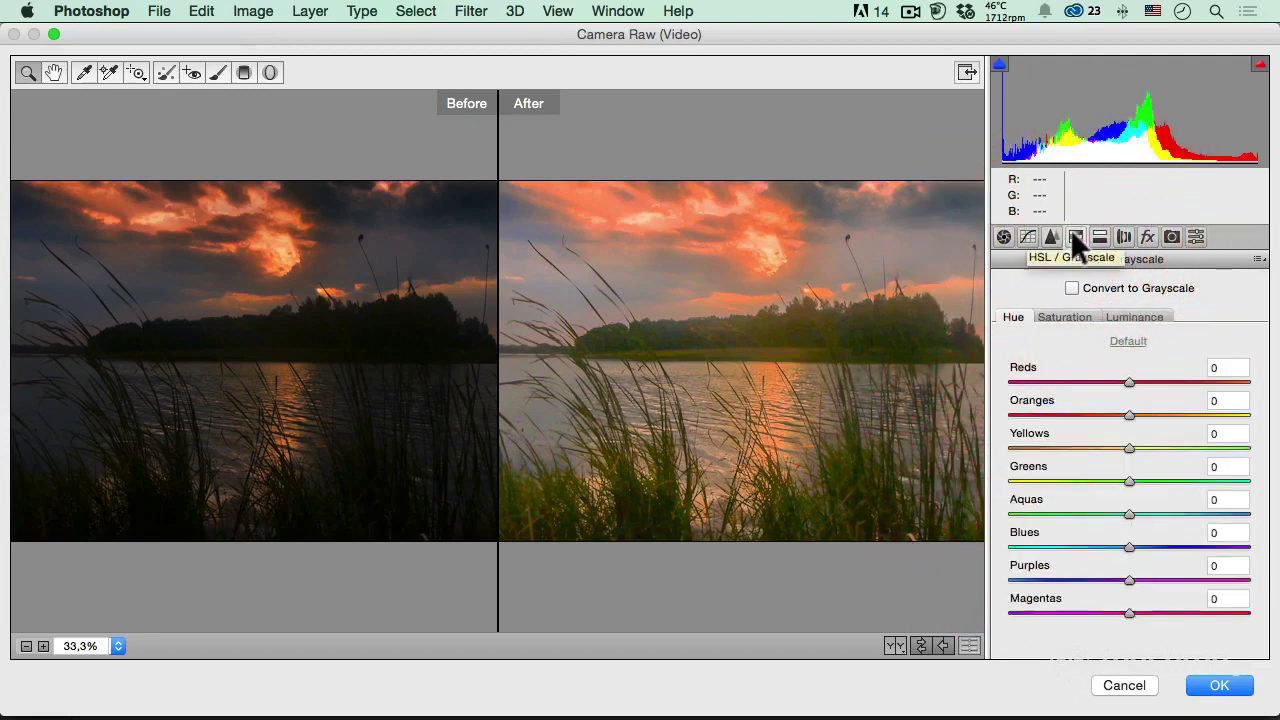
- Shift Reds hue +31, Oranges +18 and Yellows +36, then apply the Camera Raw grade
mouse_move(1129, 381)
mouse_down()
mouse_move(1190, 381)
mouse_move(1165, 381)
mouse_move(1151, 414)
mouse_move(1065, 447)
mouse_move(1188, 436)
mouse_move(1171, 445)
mouse_up()
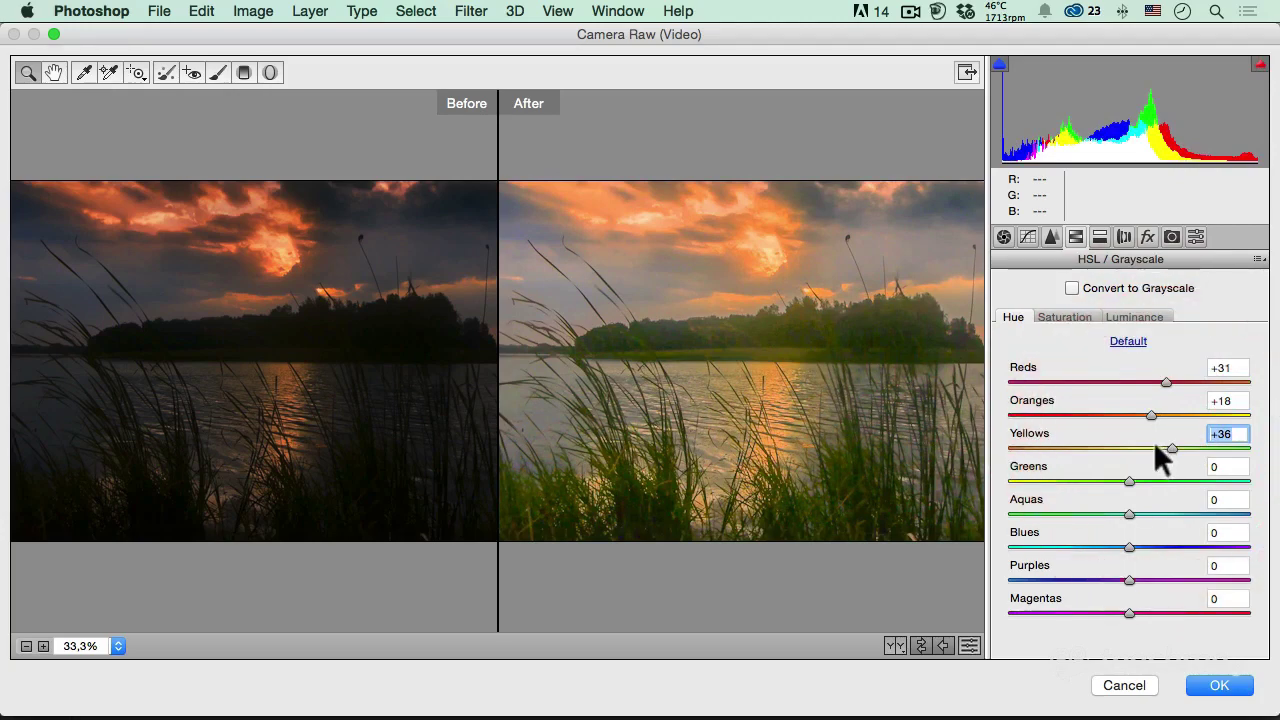
click(1219, 696)
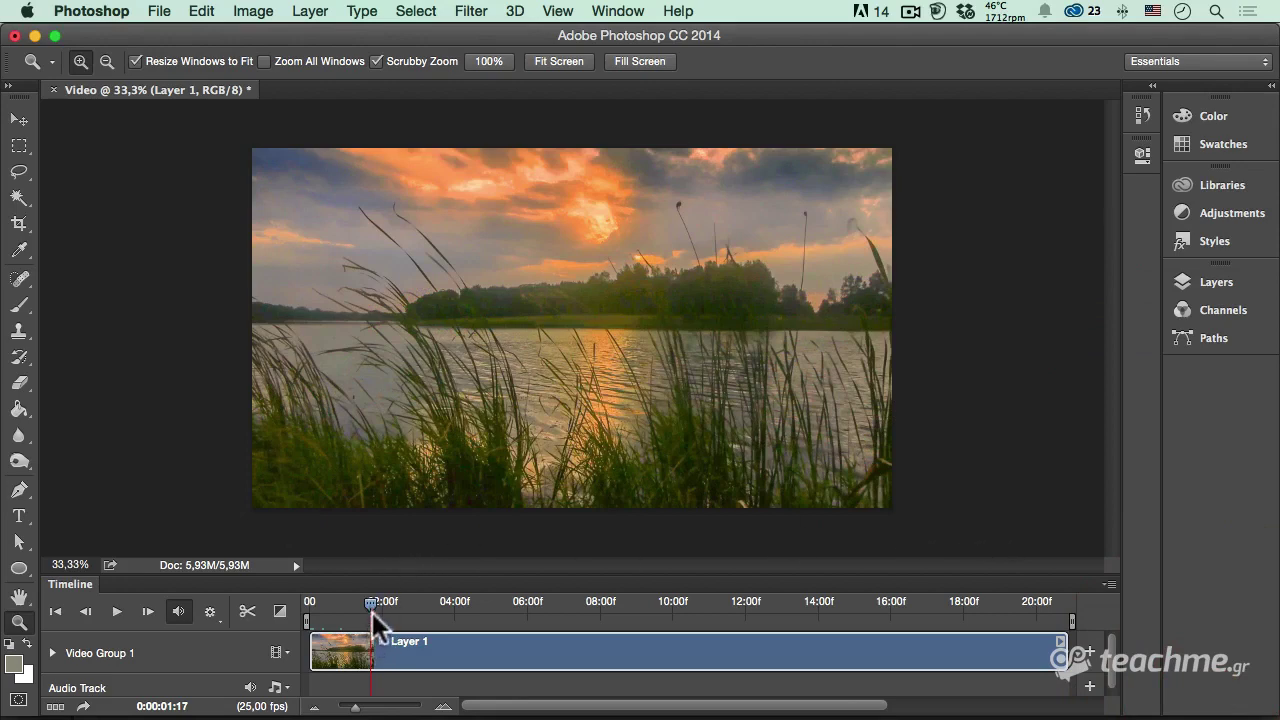
- Step the clip back to its Open history state, dropping the Camera Raw grade
drag(371, 603, 372, 602)
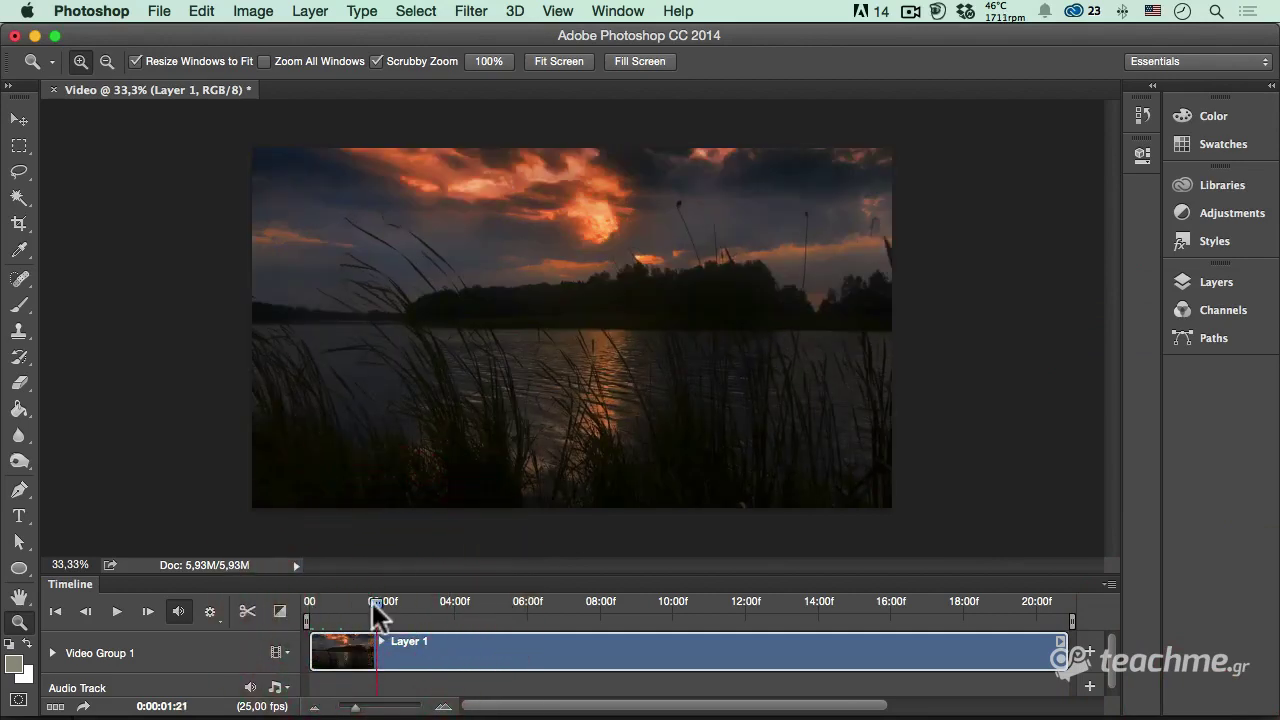
mouse_move(1142, 115)
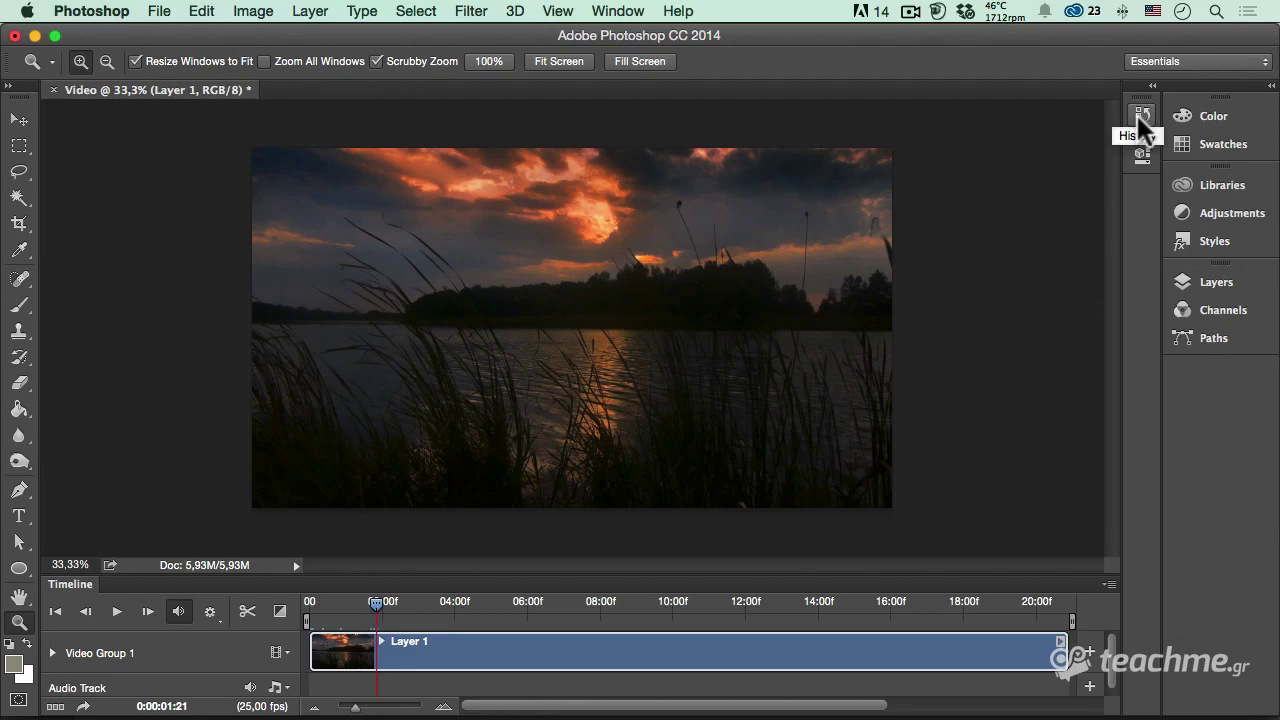
click(1141, 128)
click(985, 152)
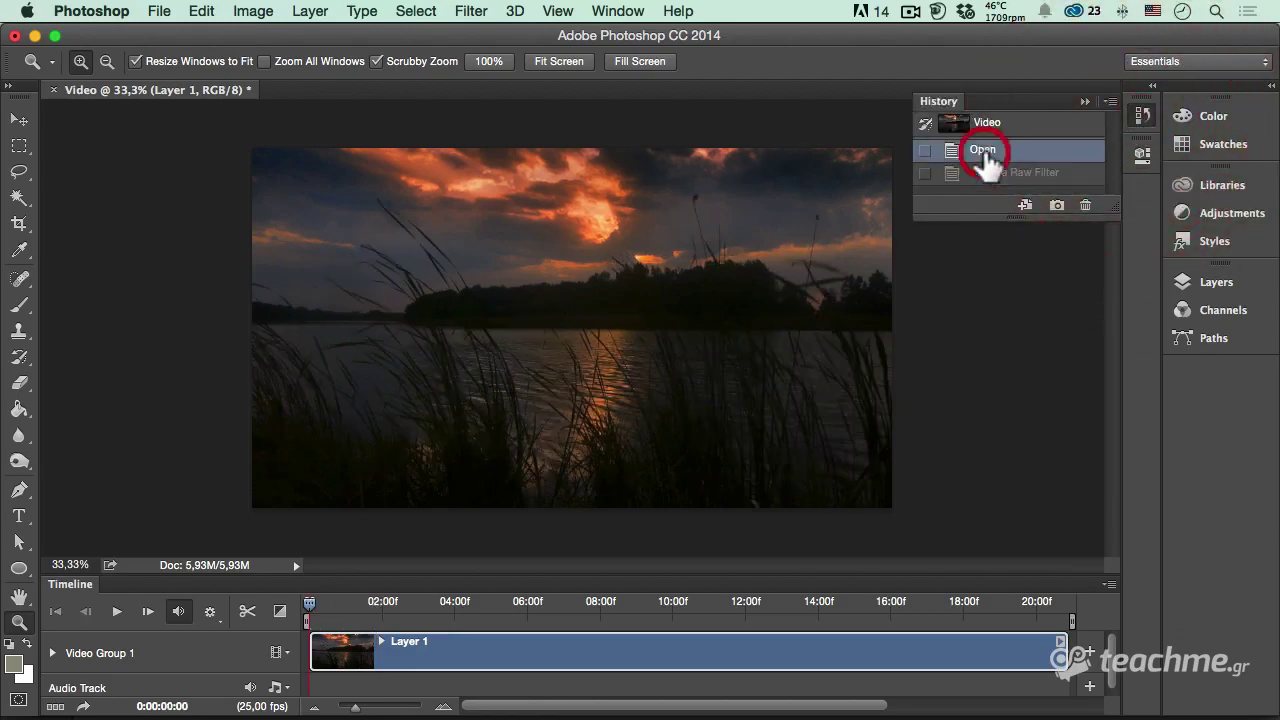
click(1142, 114)
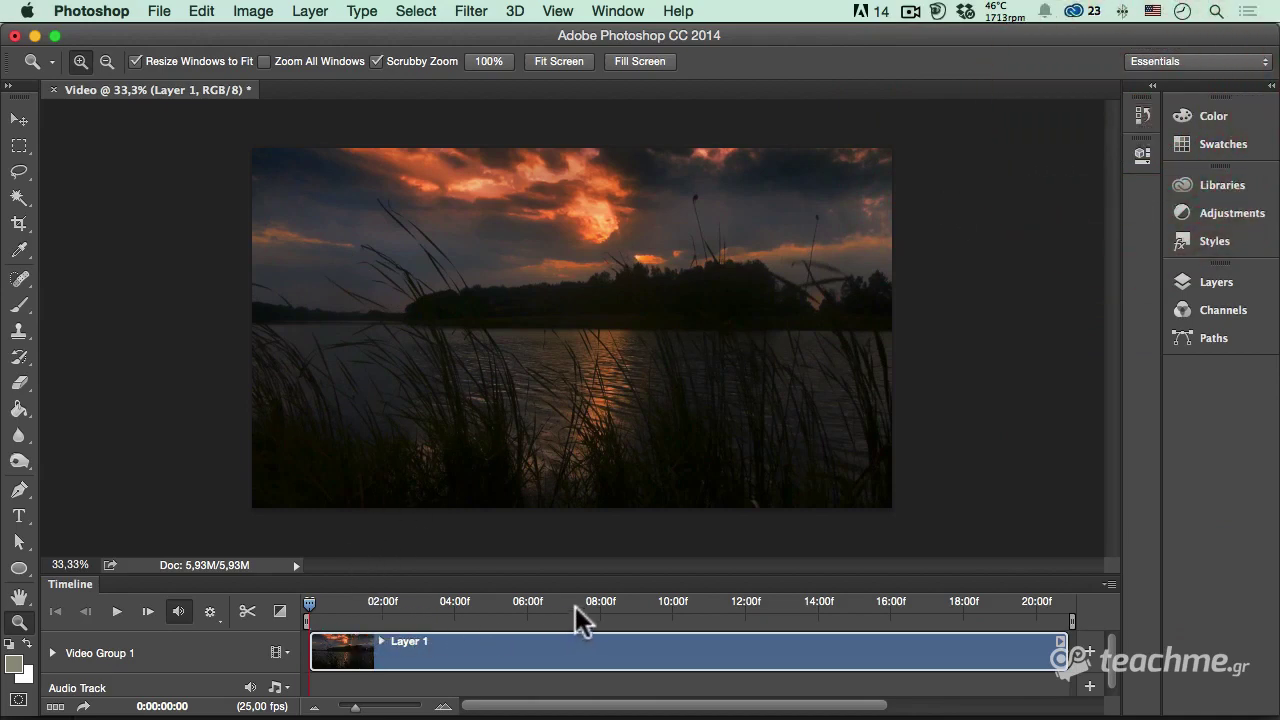
- Convert the video layer Layer 1 to a smart object from the Layers panel
click(1208, 284)
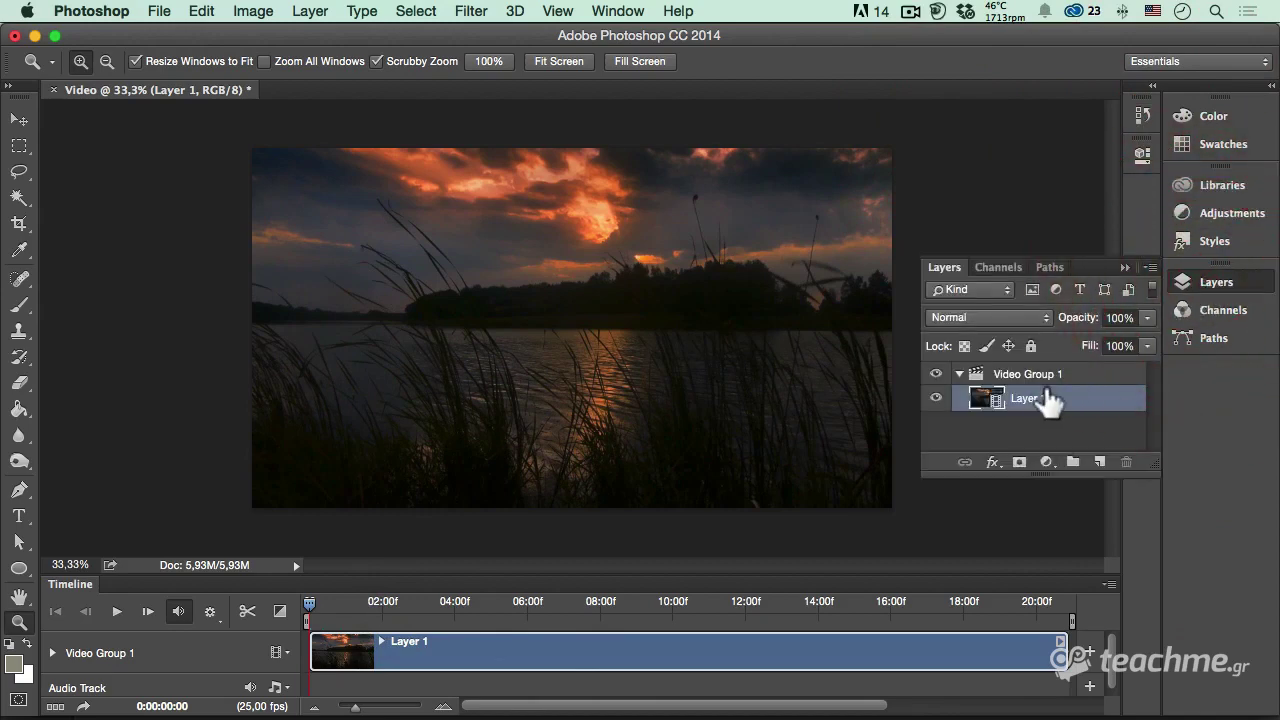
right_click(1062, 396)
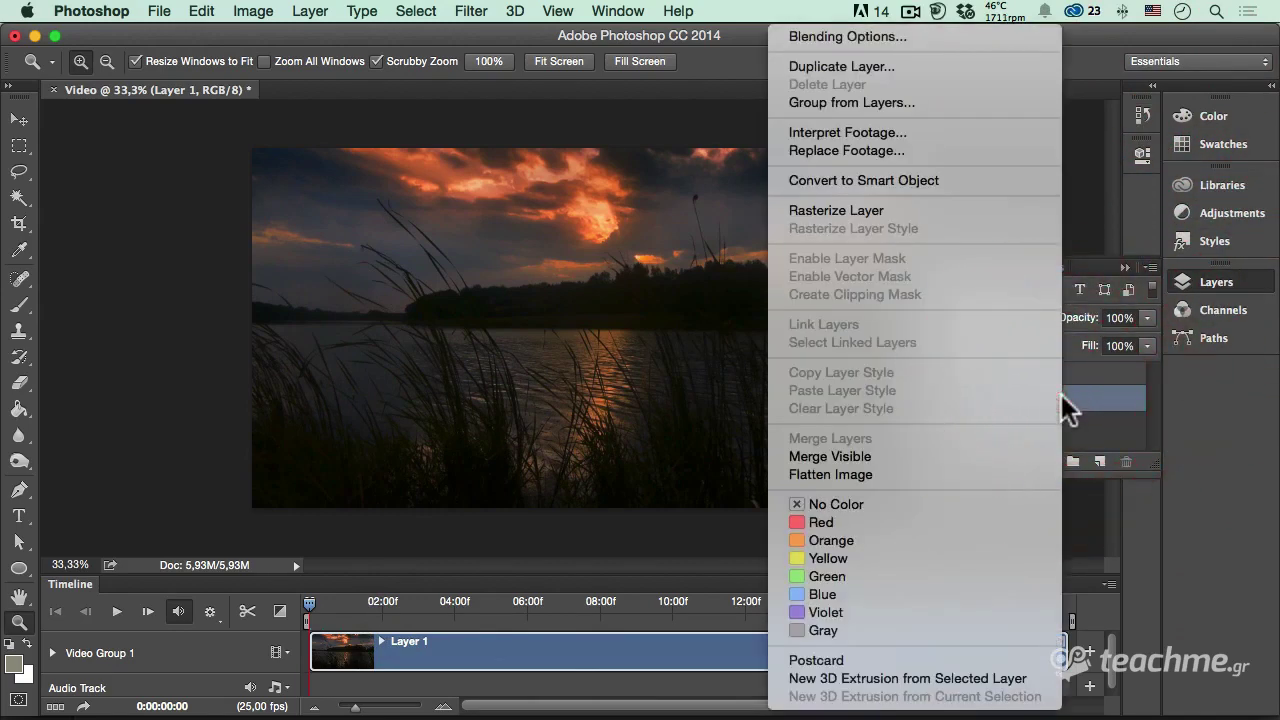
click(948, 183)
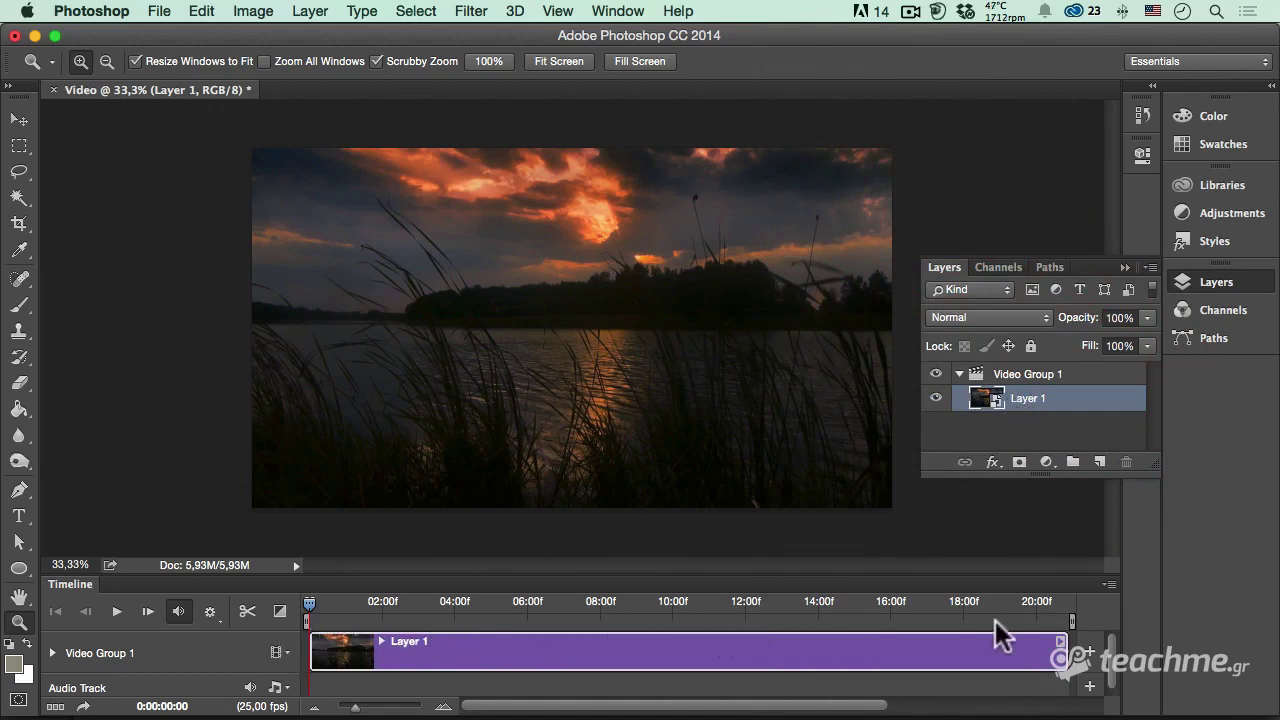
click(1203, 280)
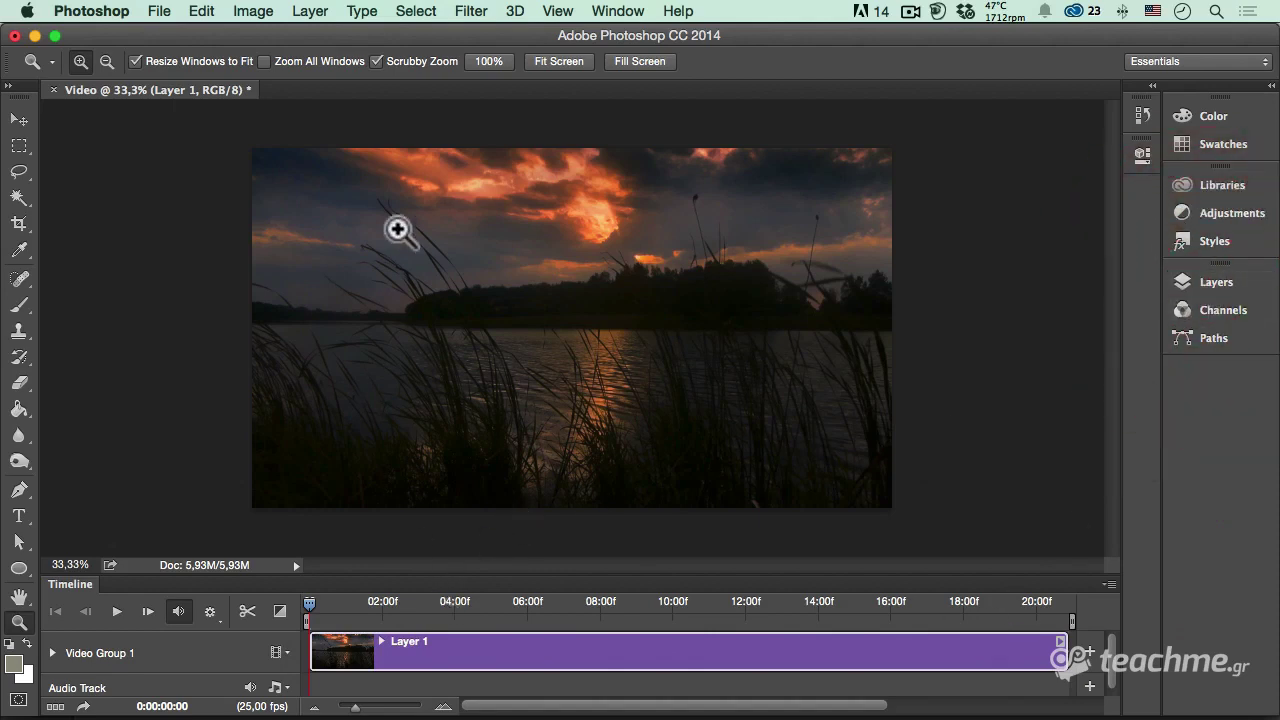
click(469, 12)
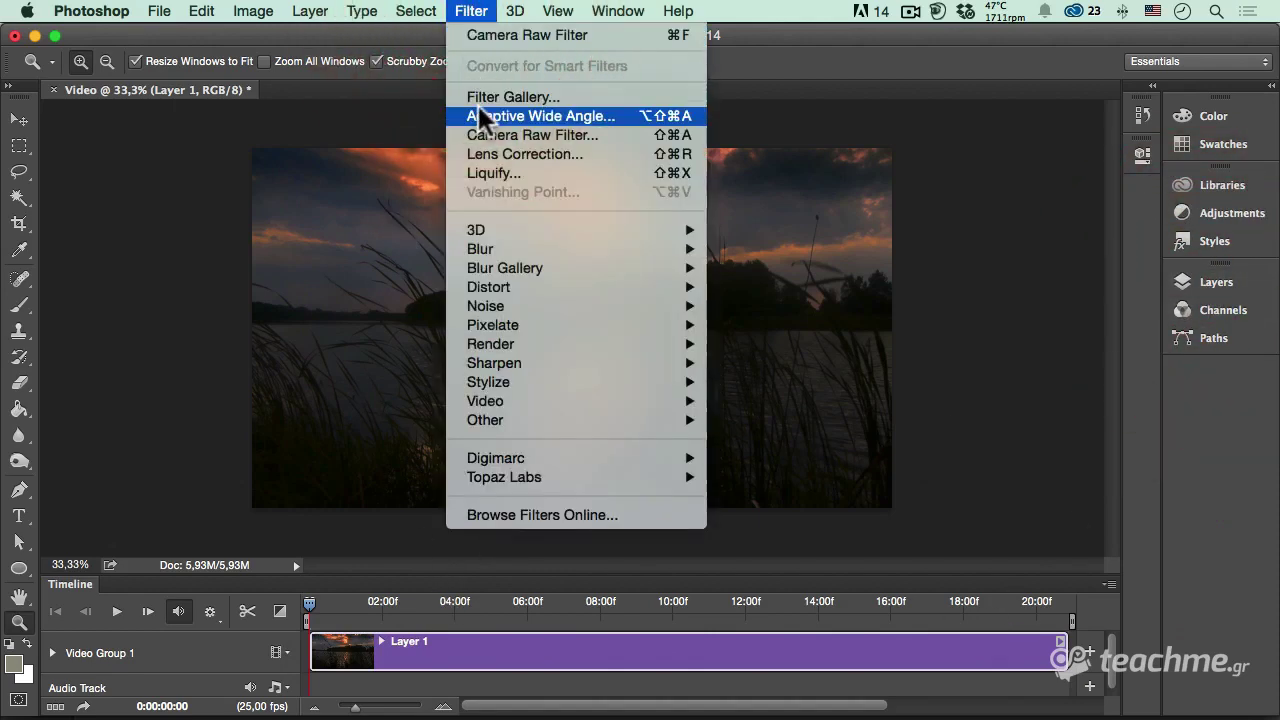
- Apply the Camera Raw Filter to the clip and set Exposure to +1,00
click(488, 134)
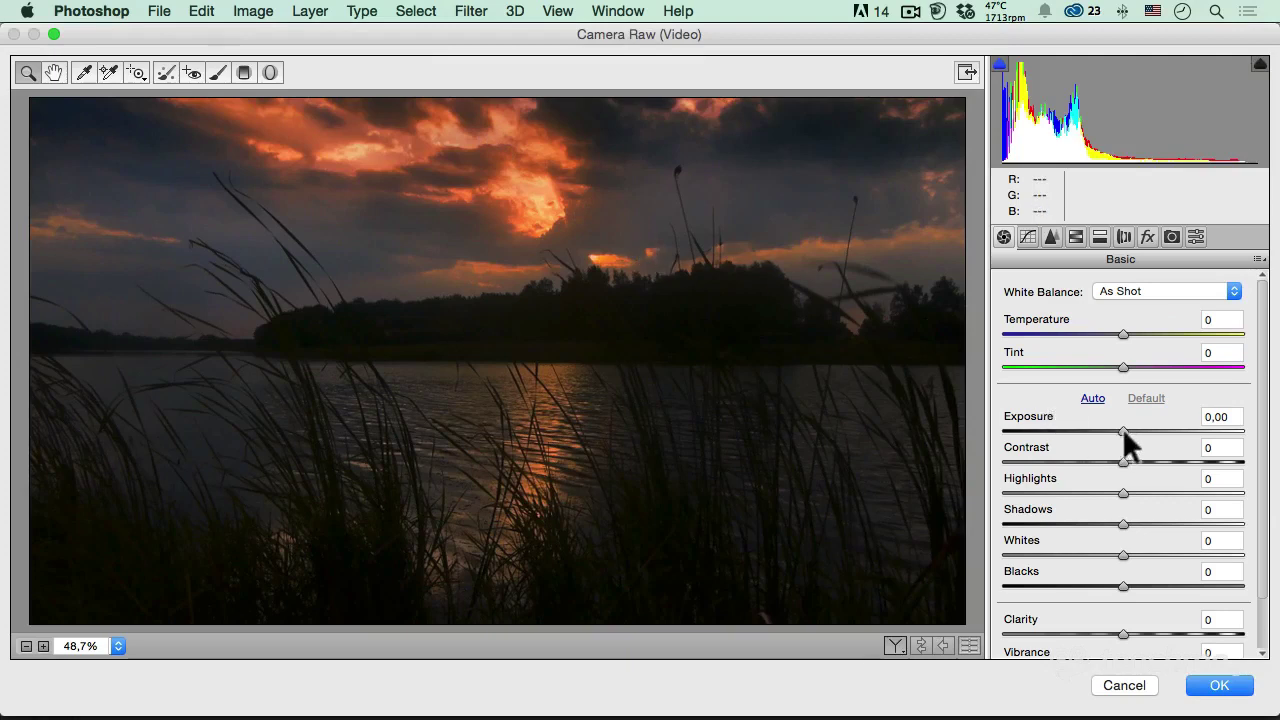
drag(1120, 428, 1144, 436)
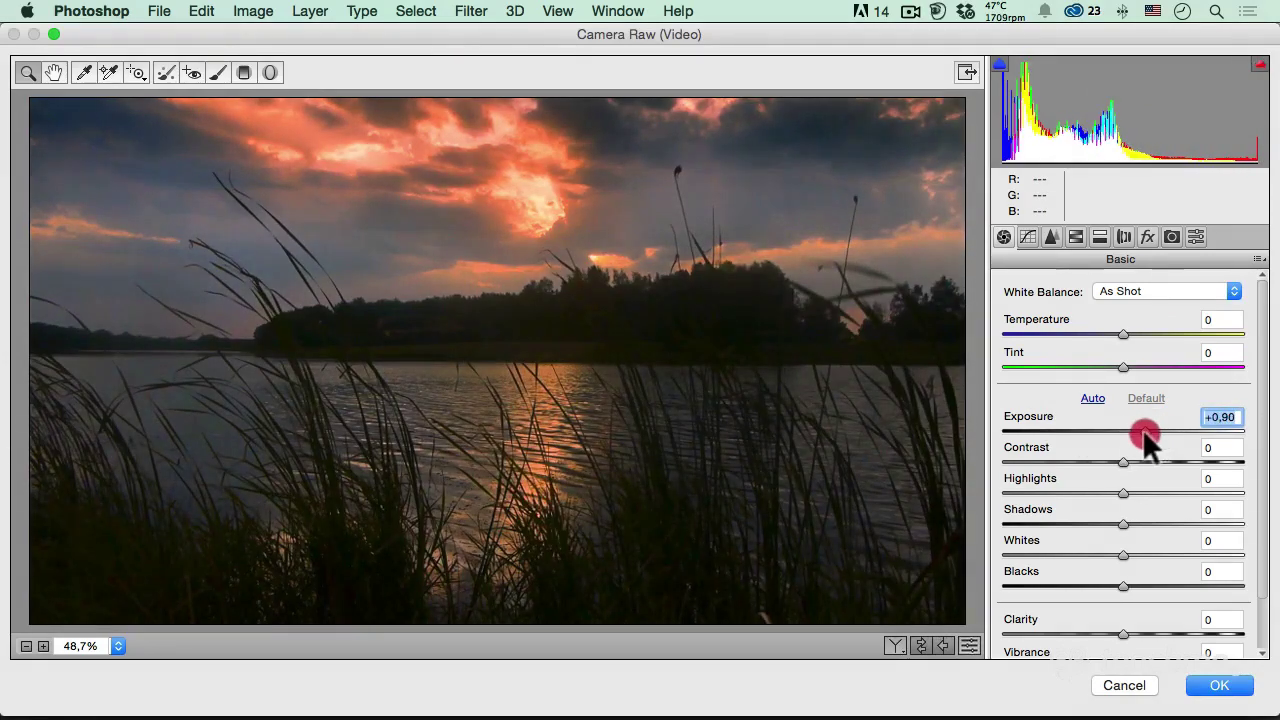
drag(1234, 417, 1188, 420)
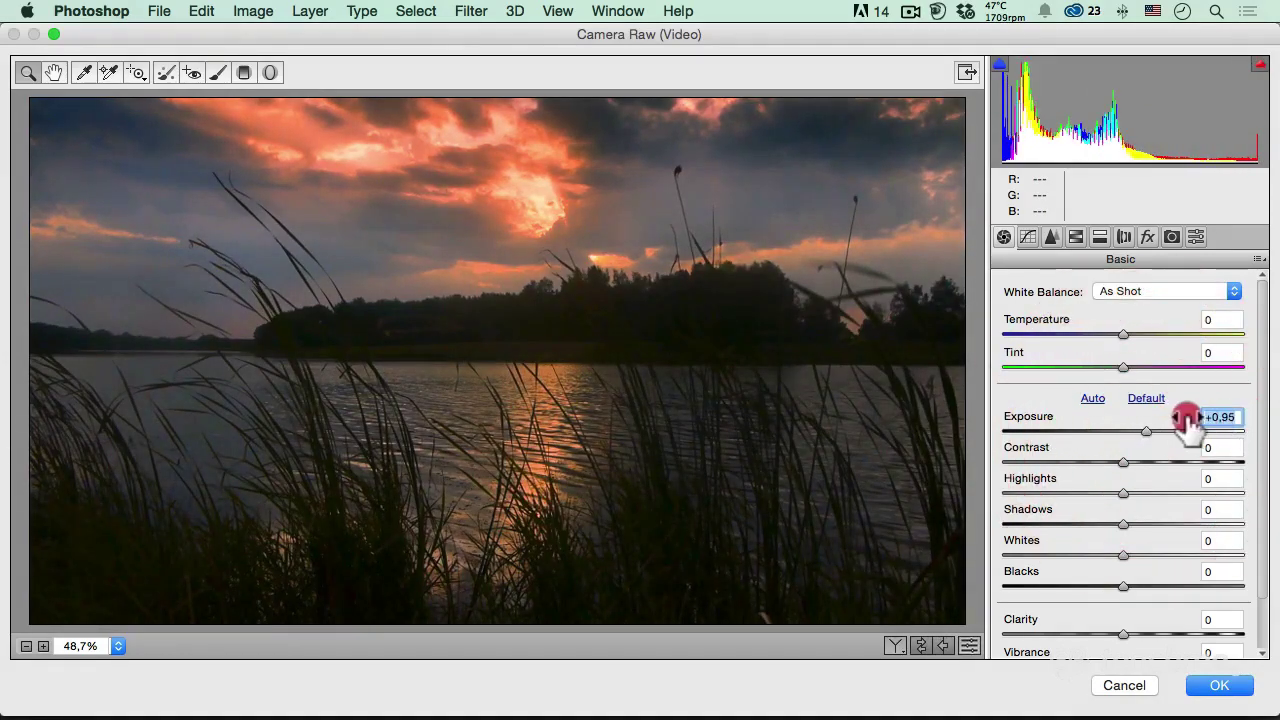
text(1)
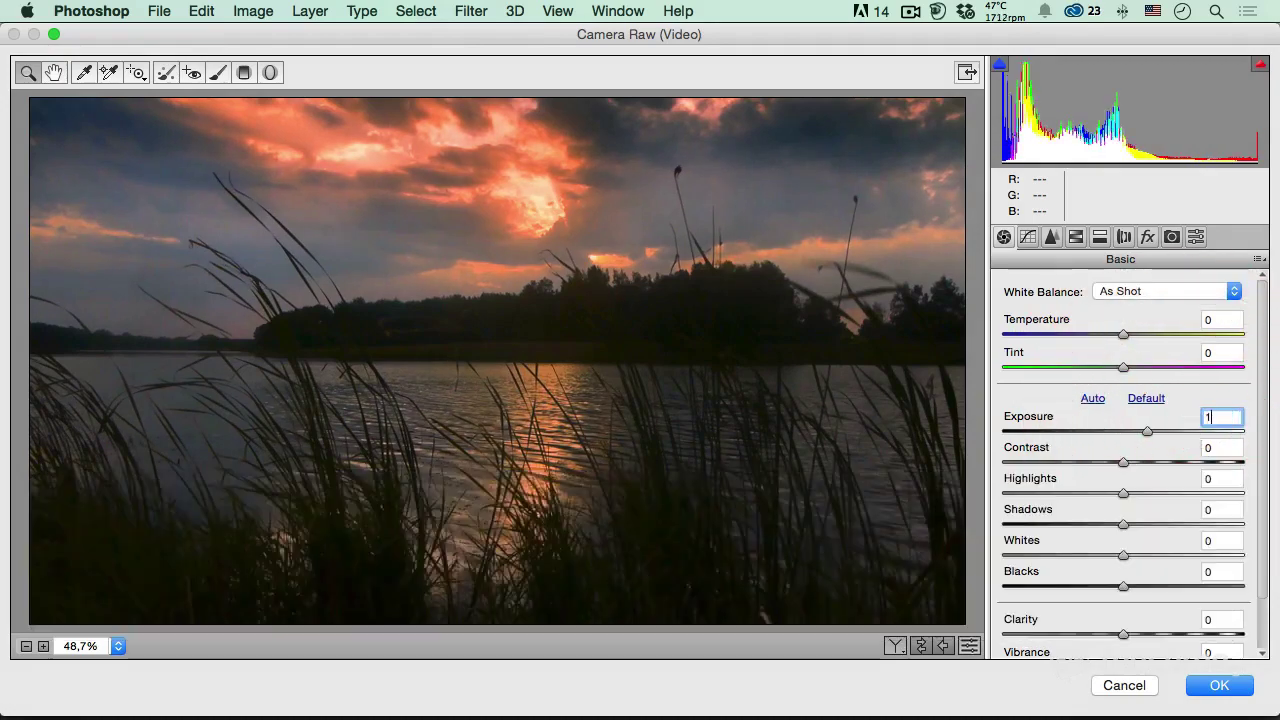
key(Tab)
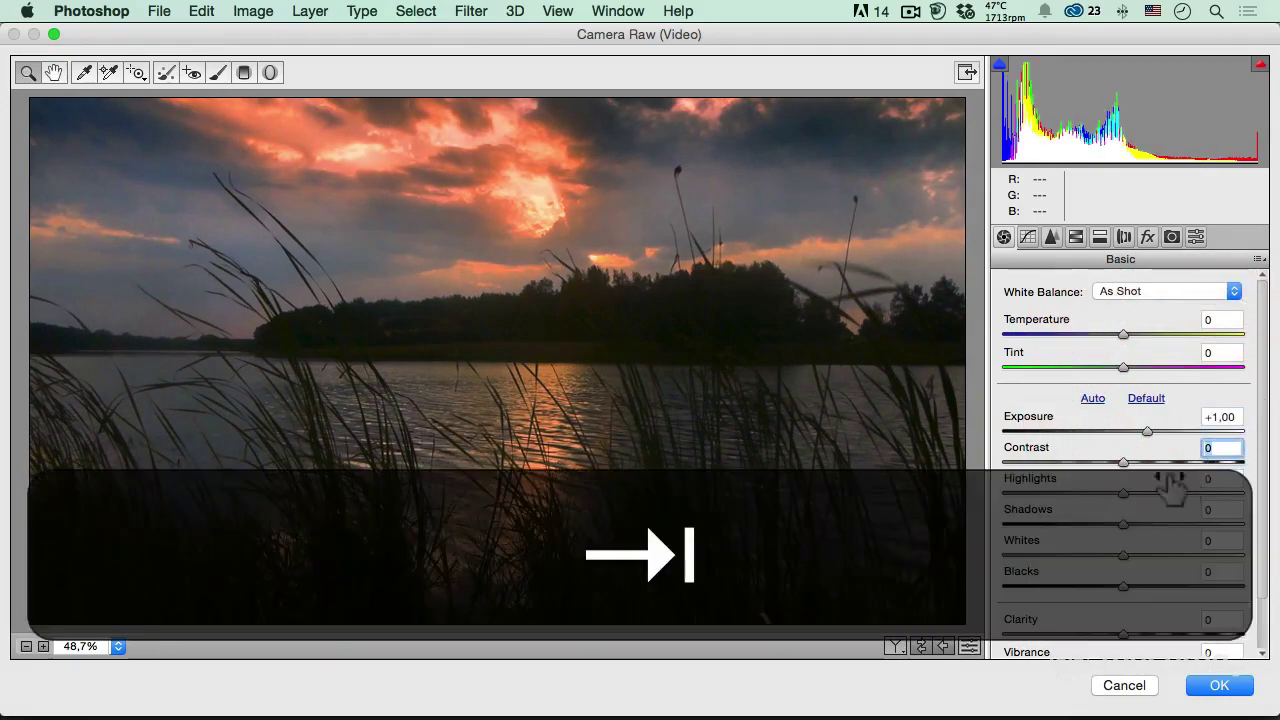
- Pull Highlights down to -68 and Shadows to -26
drag(1121, 490, 1042, 481)
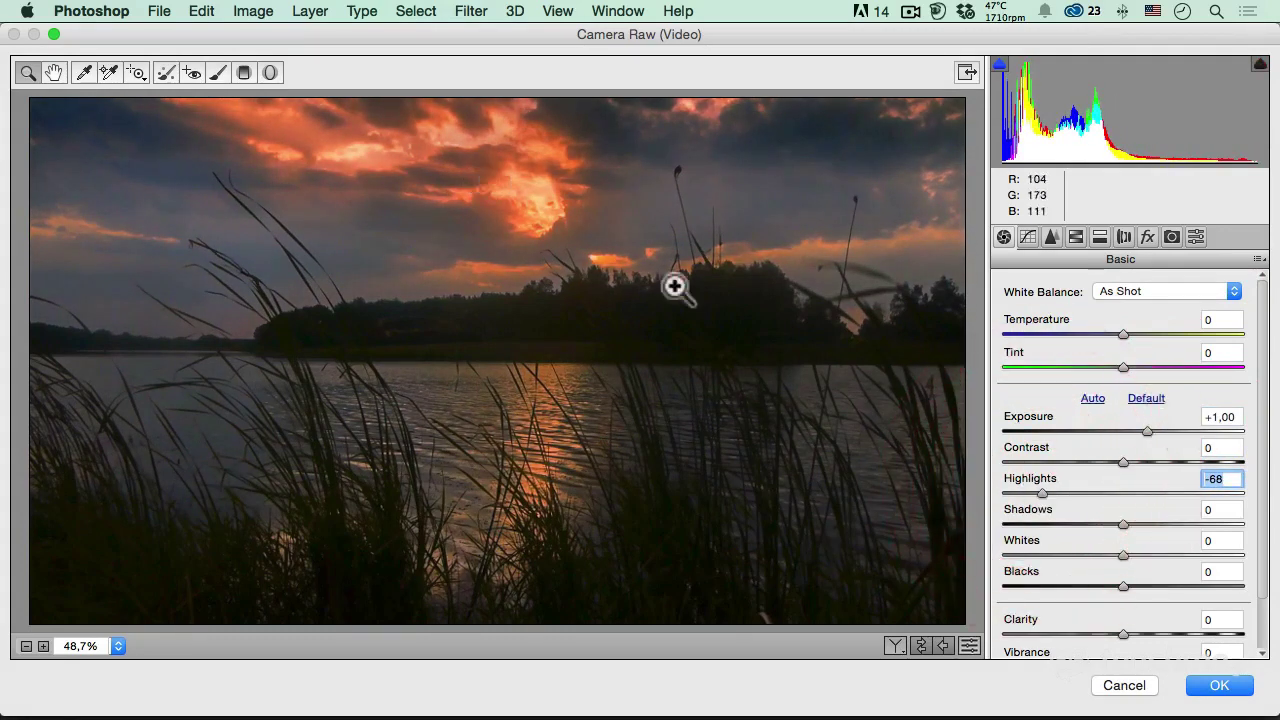
drag(1120, 523, 1053, 515)
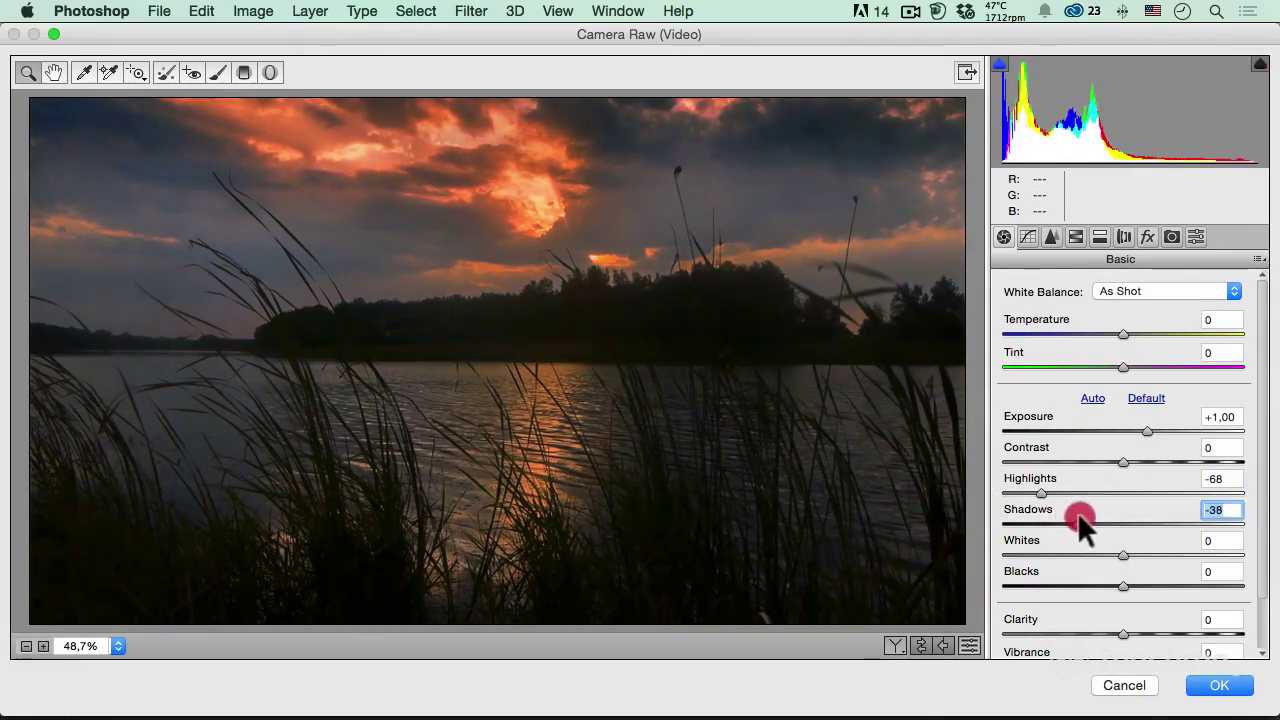
drag(1053, 513, 1089, 512)
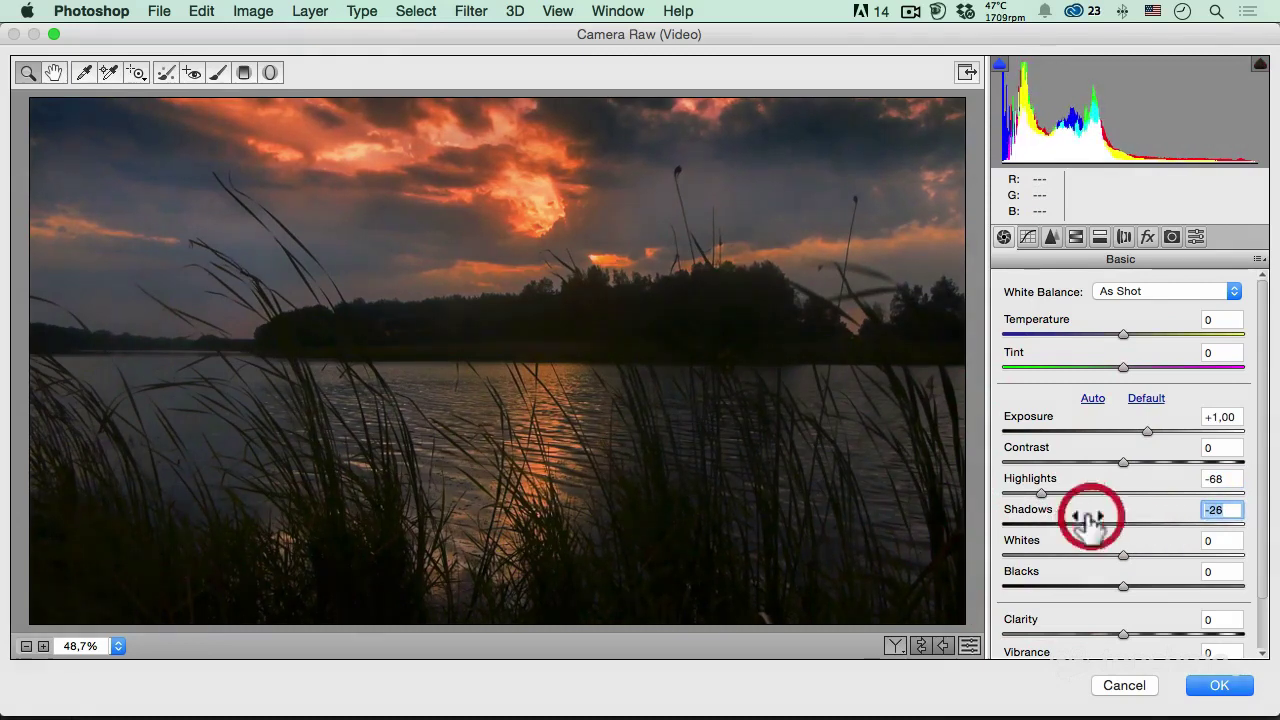
click(26, 646)
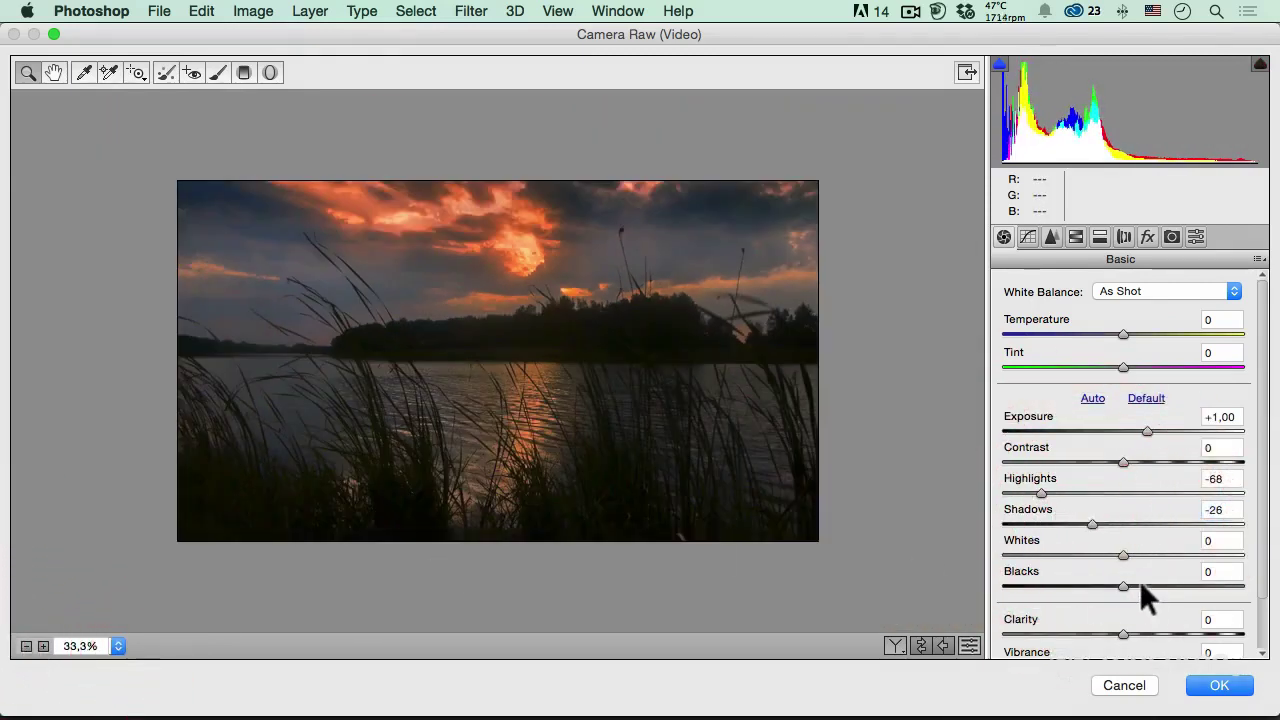
- Set Whites +24, Blacks +18, Clarity +23, Vibrance +25 and Temperature +8
mouse_move(1123, 555)
mouse_down()
mouse_move(1186, 555)
mouse_move(1052, 586)
mouse_move(1158, 586)
mouse_move(1145, 586)
mouse_up()
drag(1120, 634, 1150, 634)
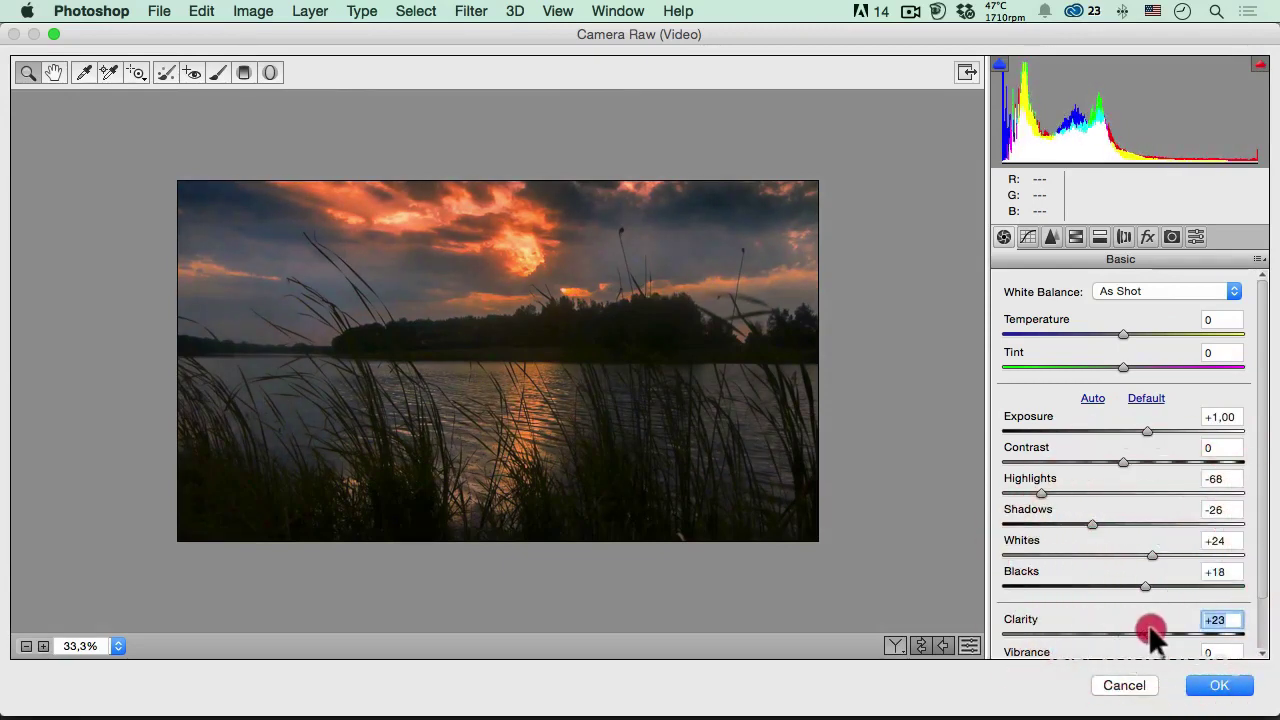
drag(1264, 590, 1262, 603)
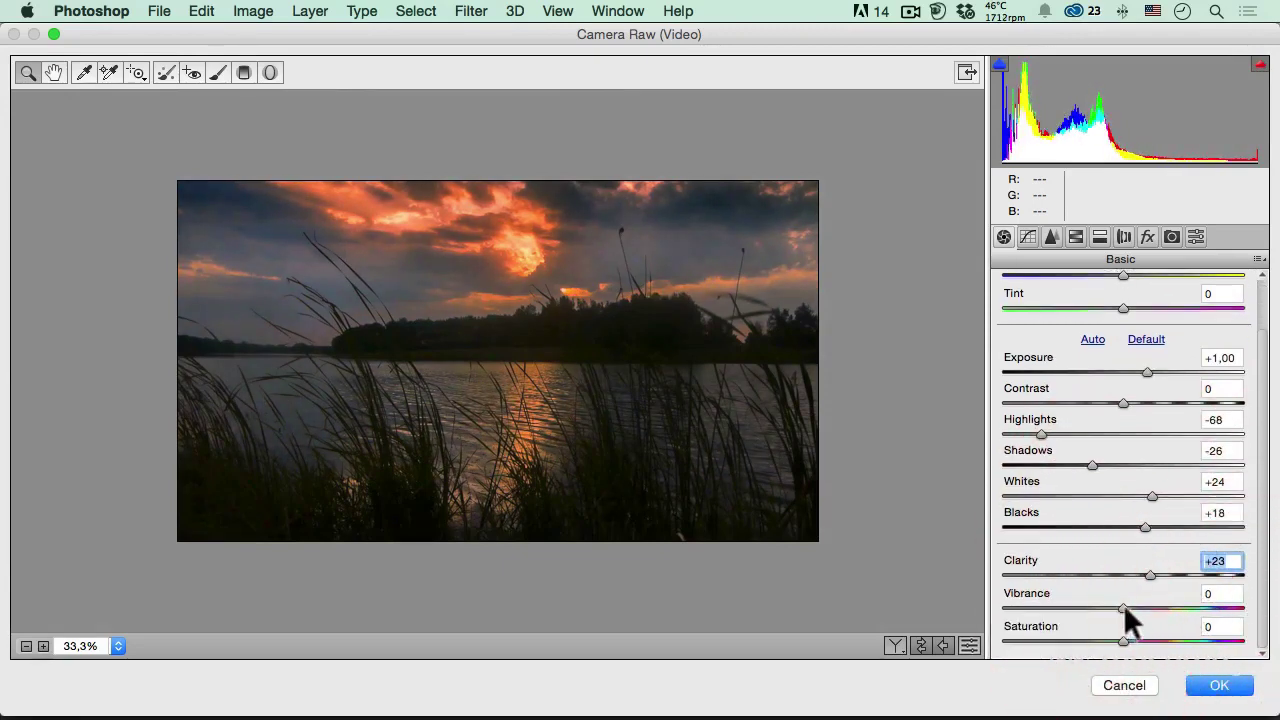
mouse_move(1123, 608)
mouse_down()
mouse_move(1168, 612)
mouse_move(1148, 601)
mouse_up()
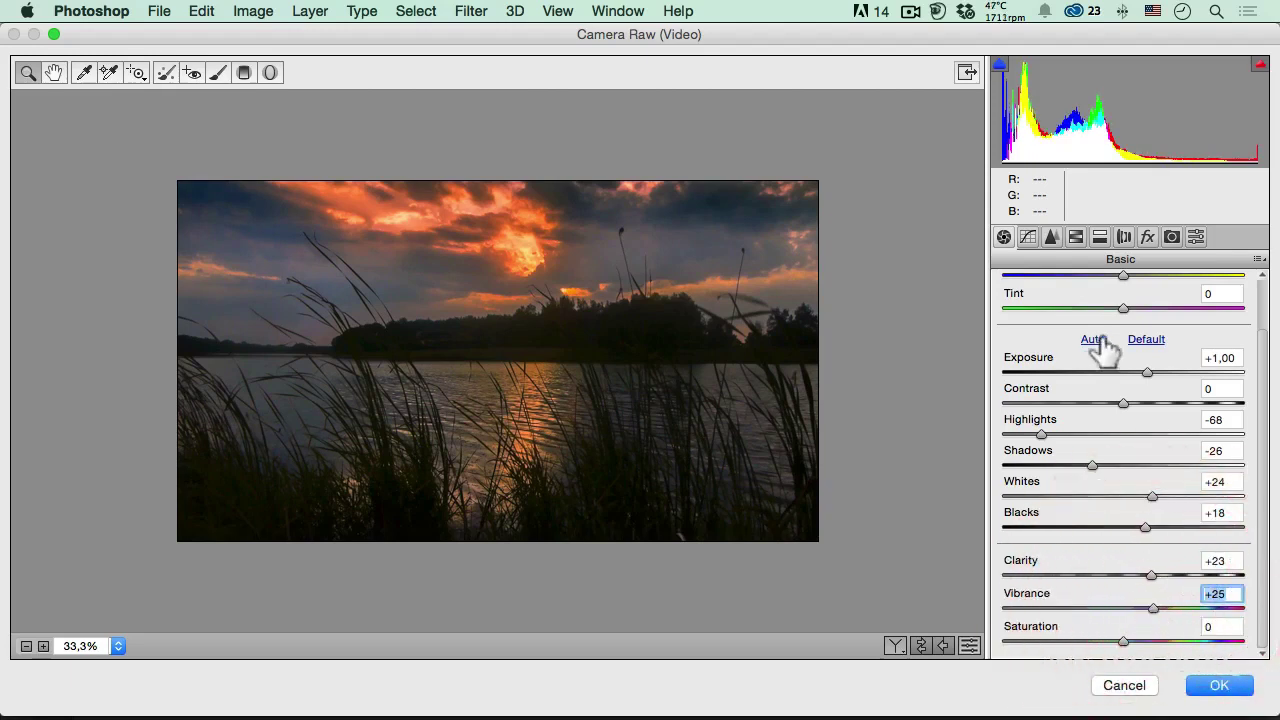
drag(1264, 345, 1262, 280)
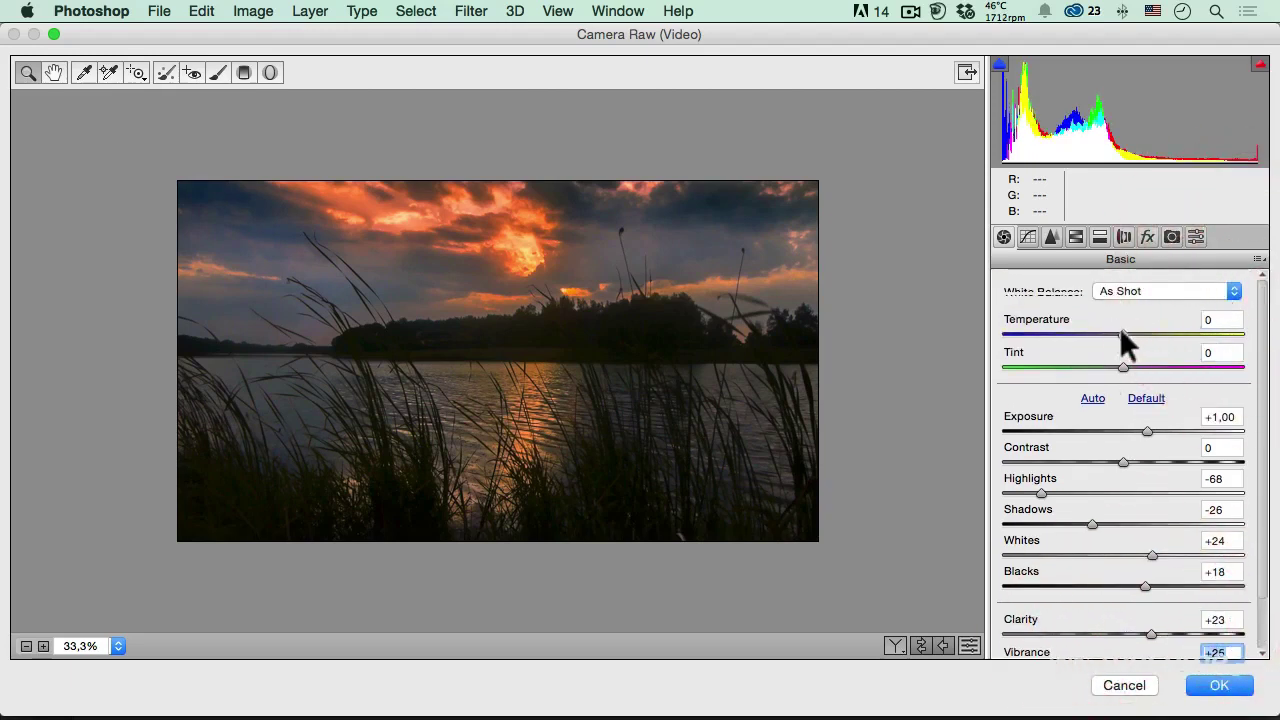
drag(1121, 333, 1128, 333)
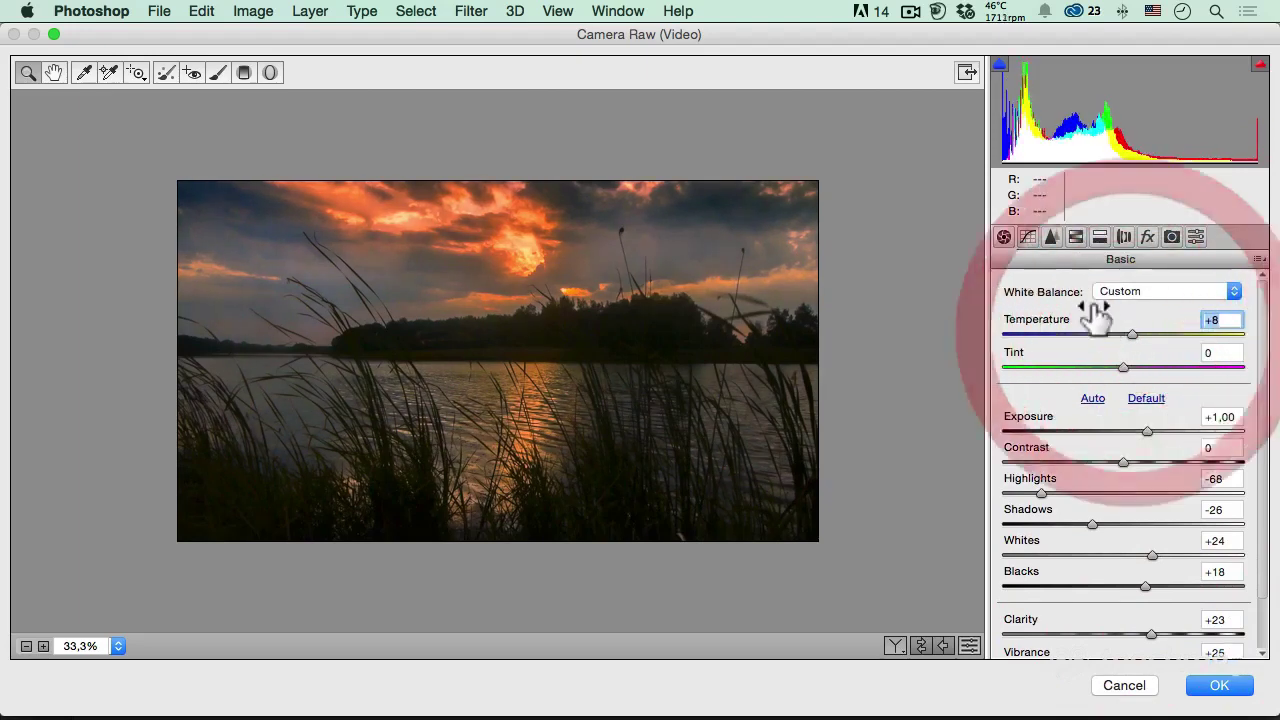
- Add upper and lower points to the Point Tone Curve for a gentle S-curve
click(1029, 237)
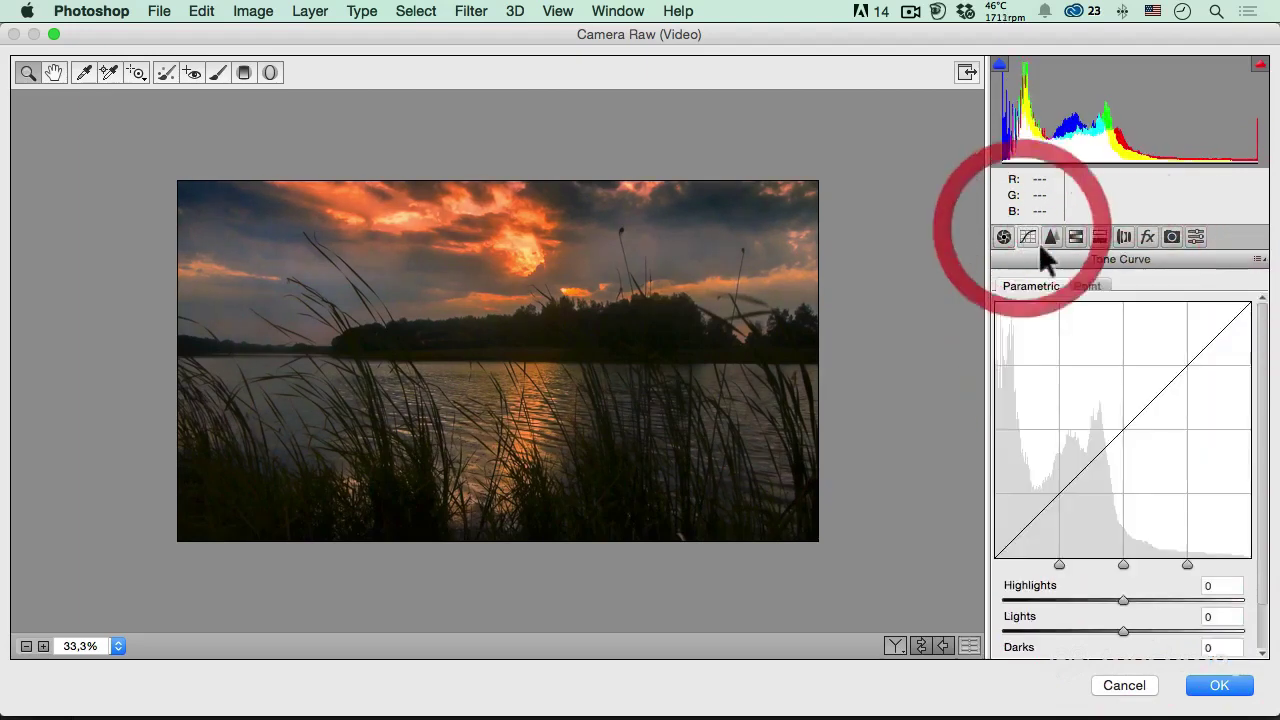
click(1165, 370)
click(1087, 286)
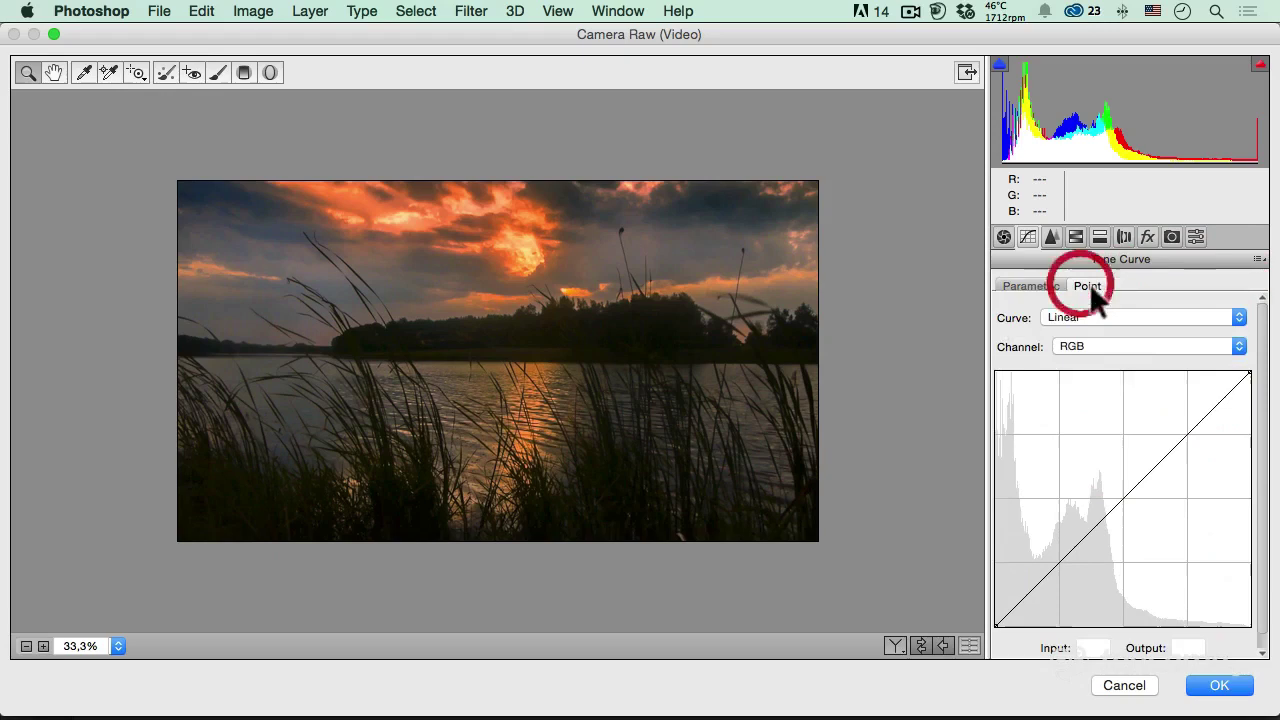
click(1186, 437)
click(1062, 567)
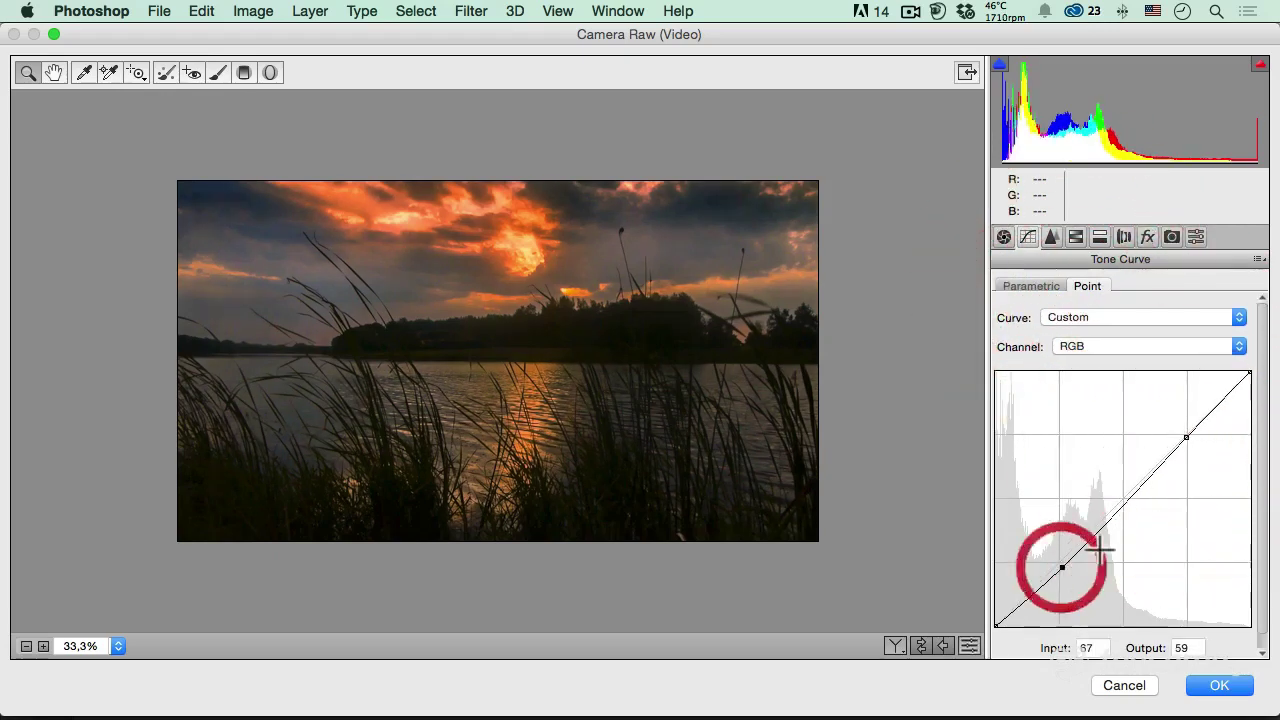
click(1121, 501)
click(1186, 437)
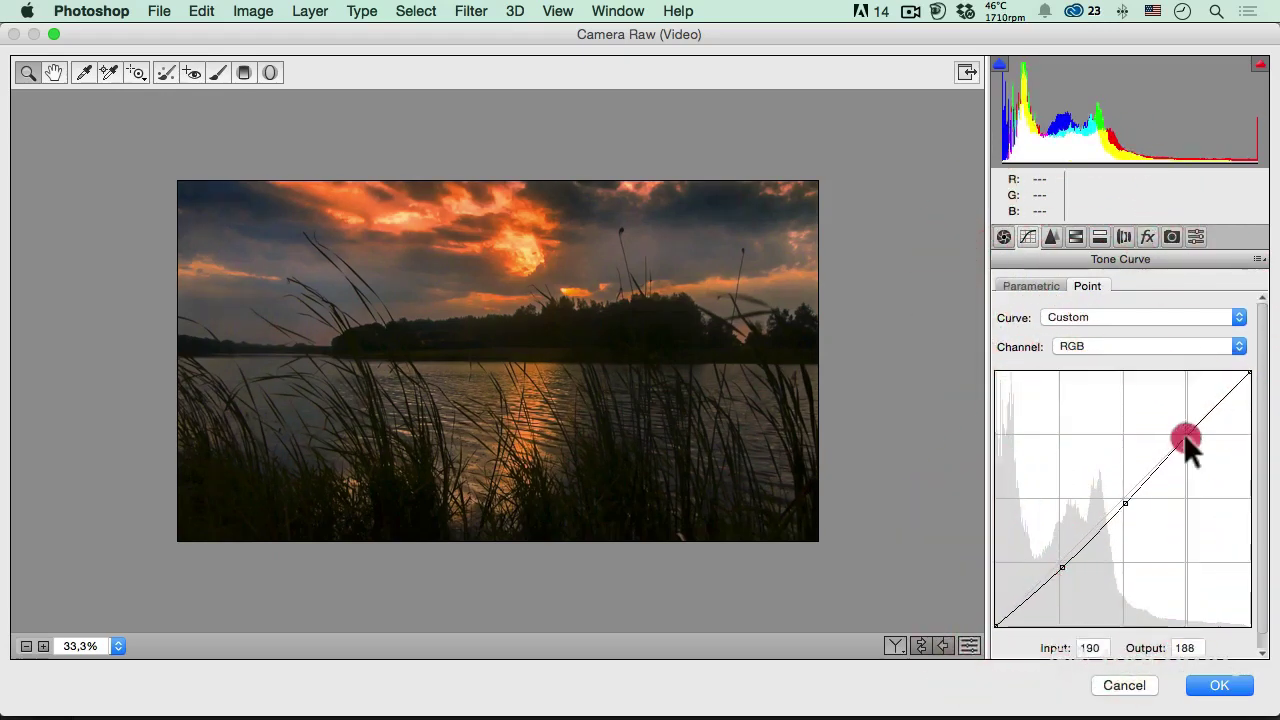
drag(1062, 567, 1065, 567)
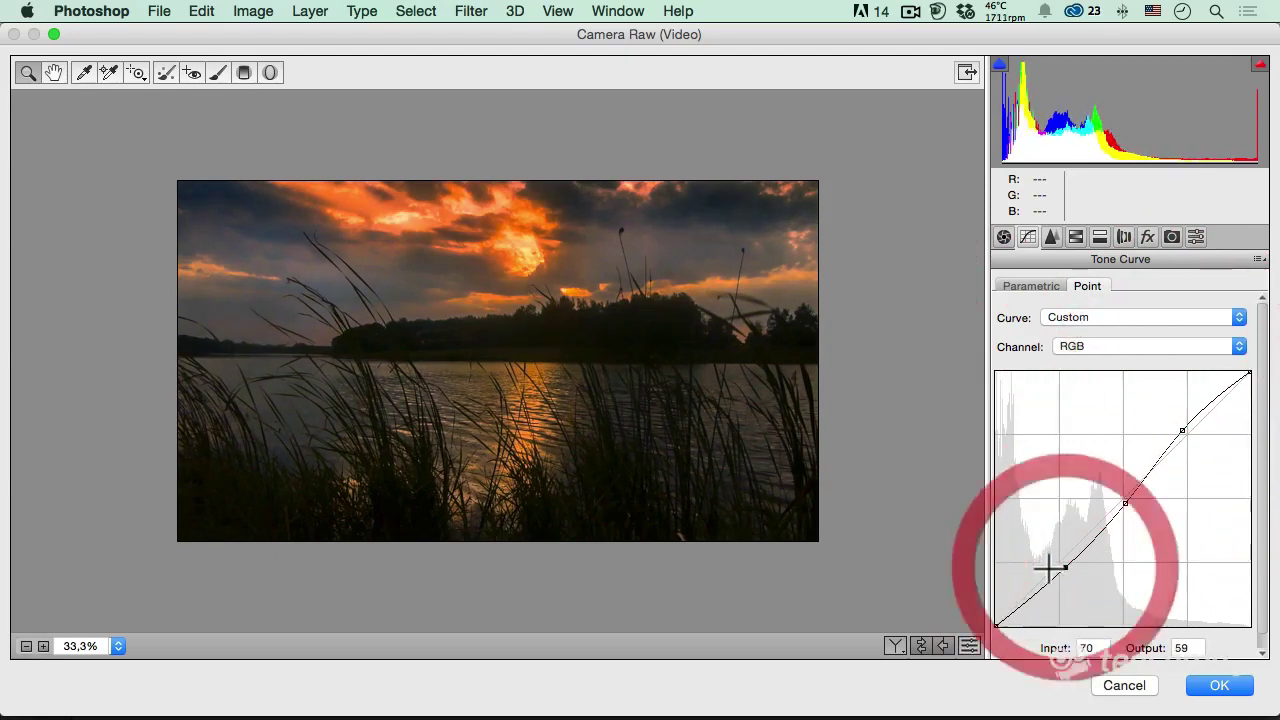
- Set Sharpening Amount to 39 and Luminance noise reduction to 8
click(1051, 237)
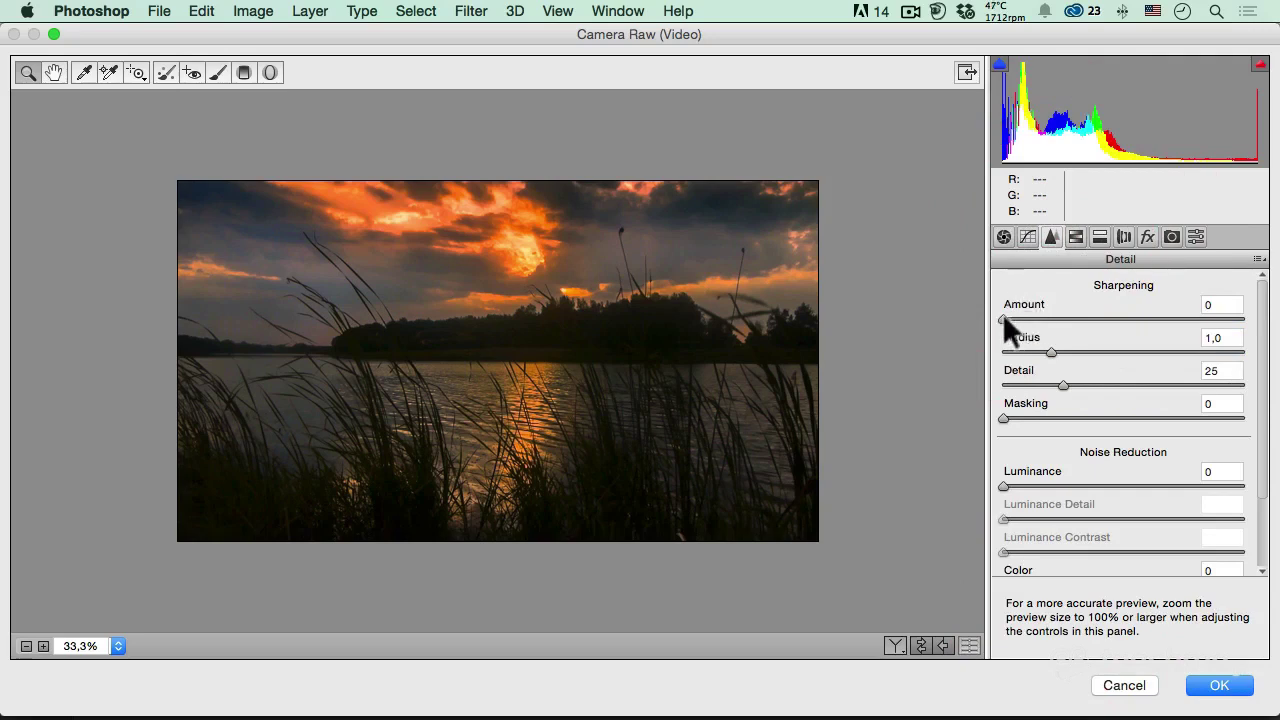
drag(1004, 318, 1066, 319)
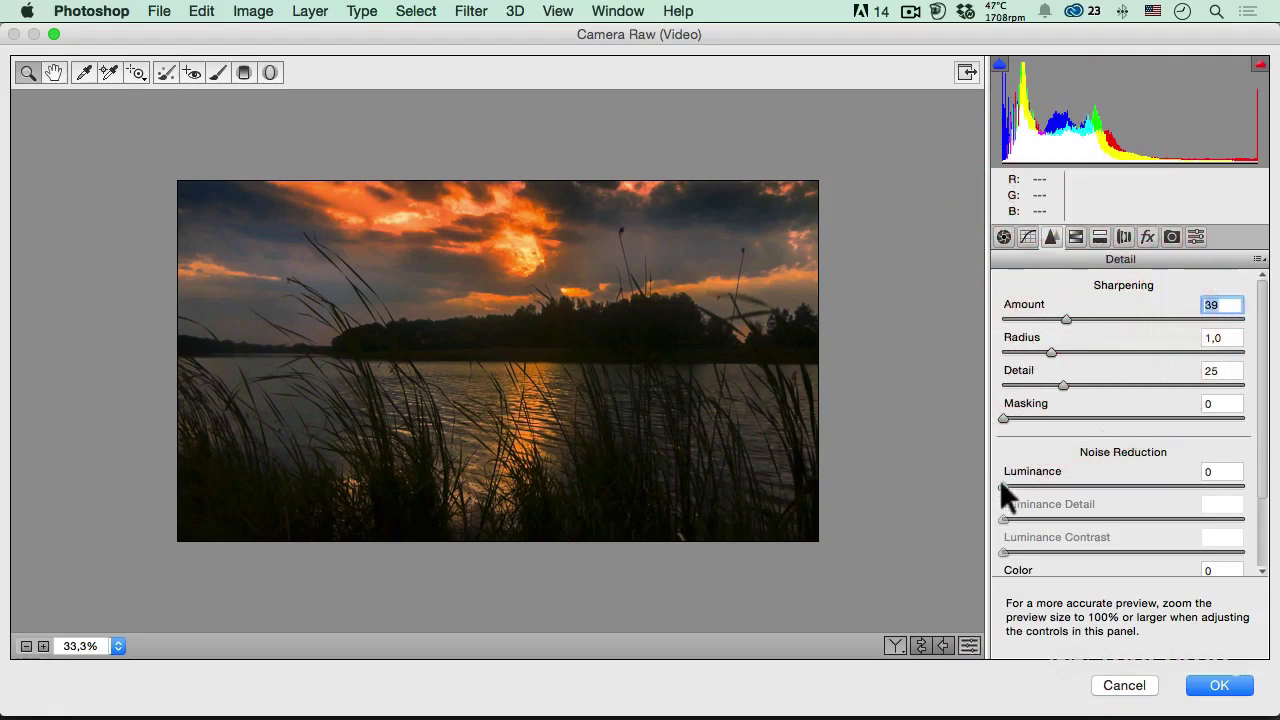
drag(1004, 485, 1022, 485)
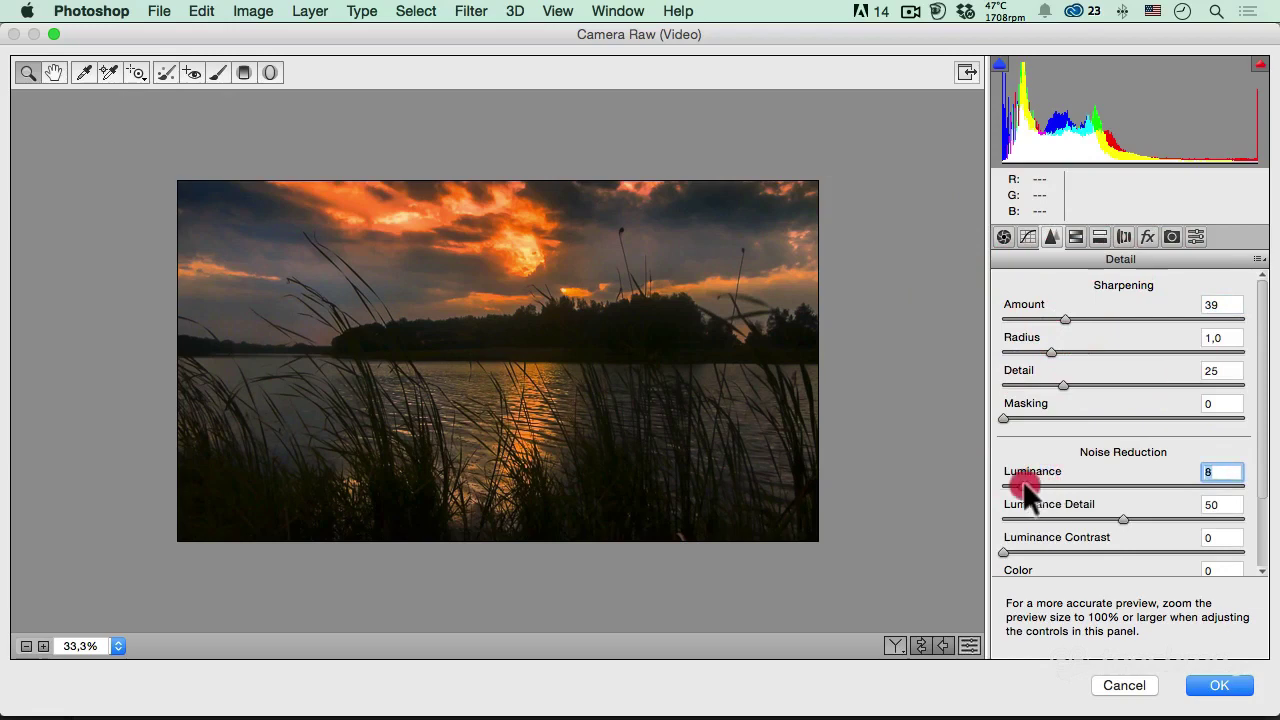
click(1075, 236)
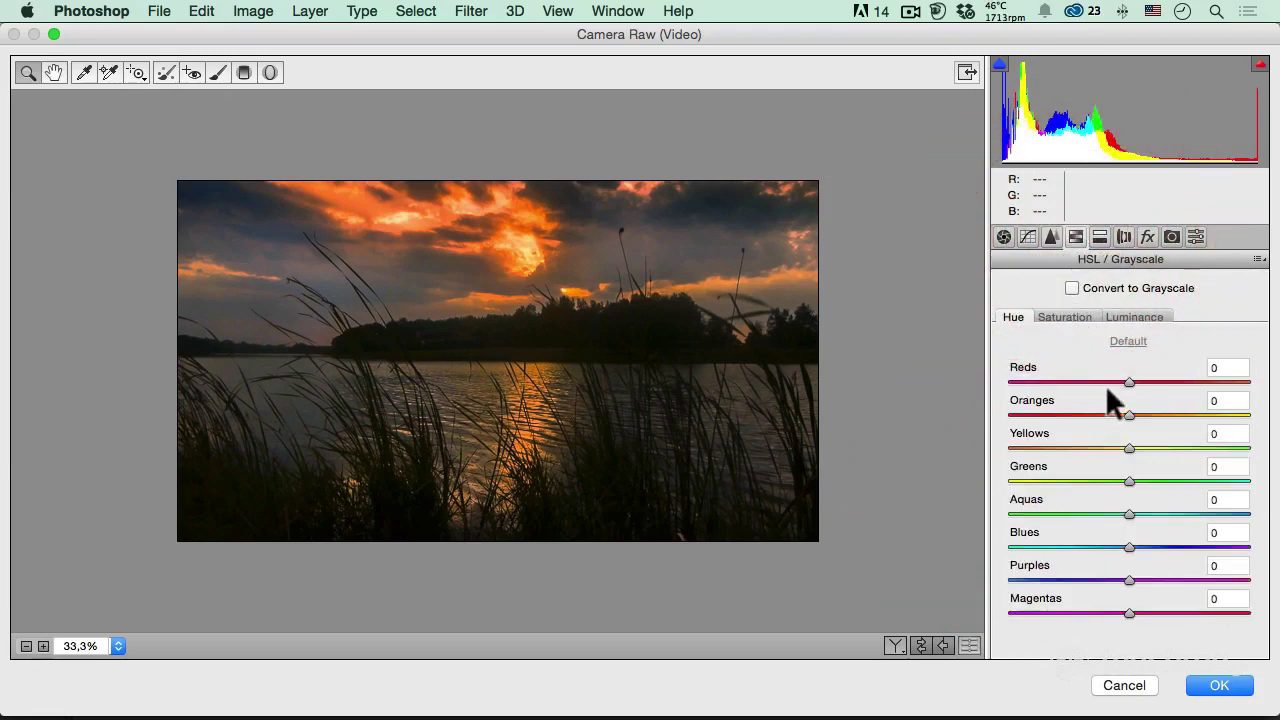
- Set Aquas hue to -3, trying then resetting Reds and Oranges hue to 0
drag(1128, 508, 1124, 505)
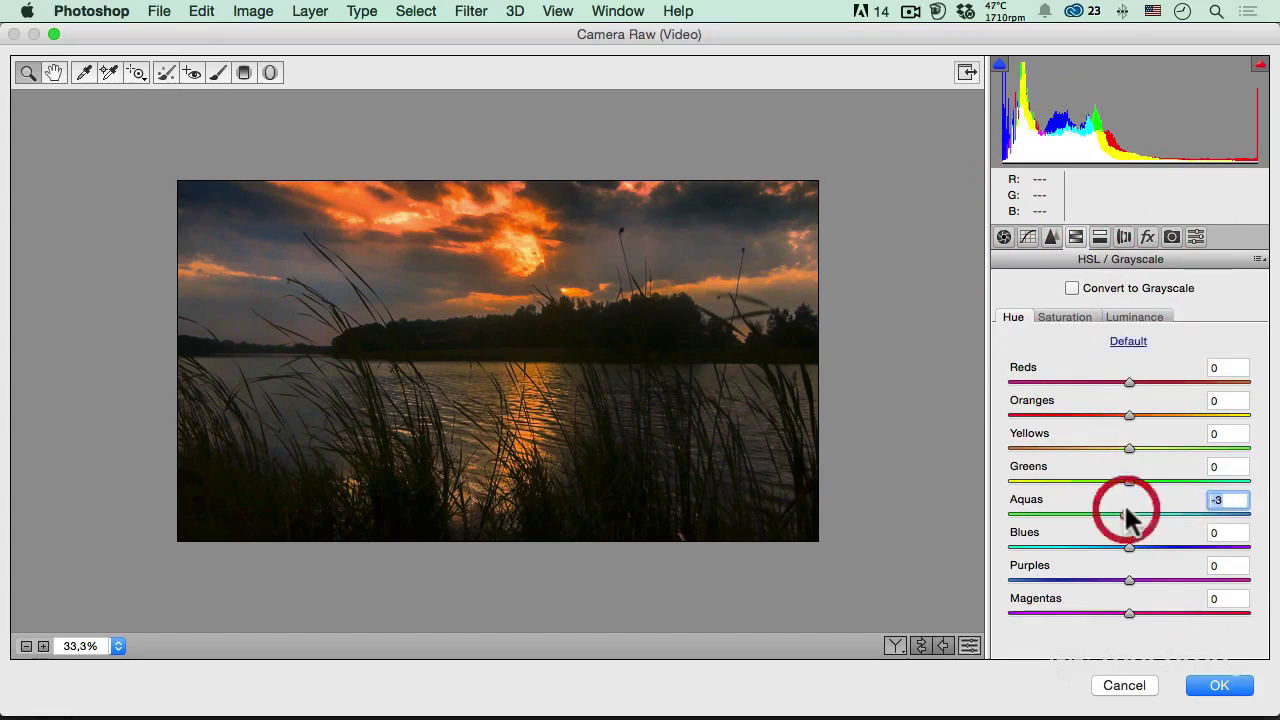
drag(1127, 381, 1017, 381)
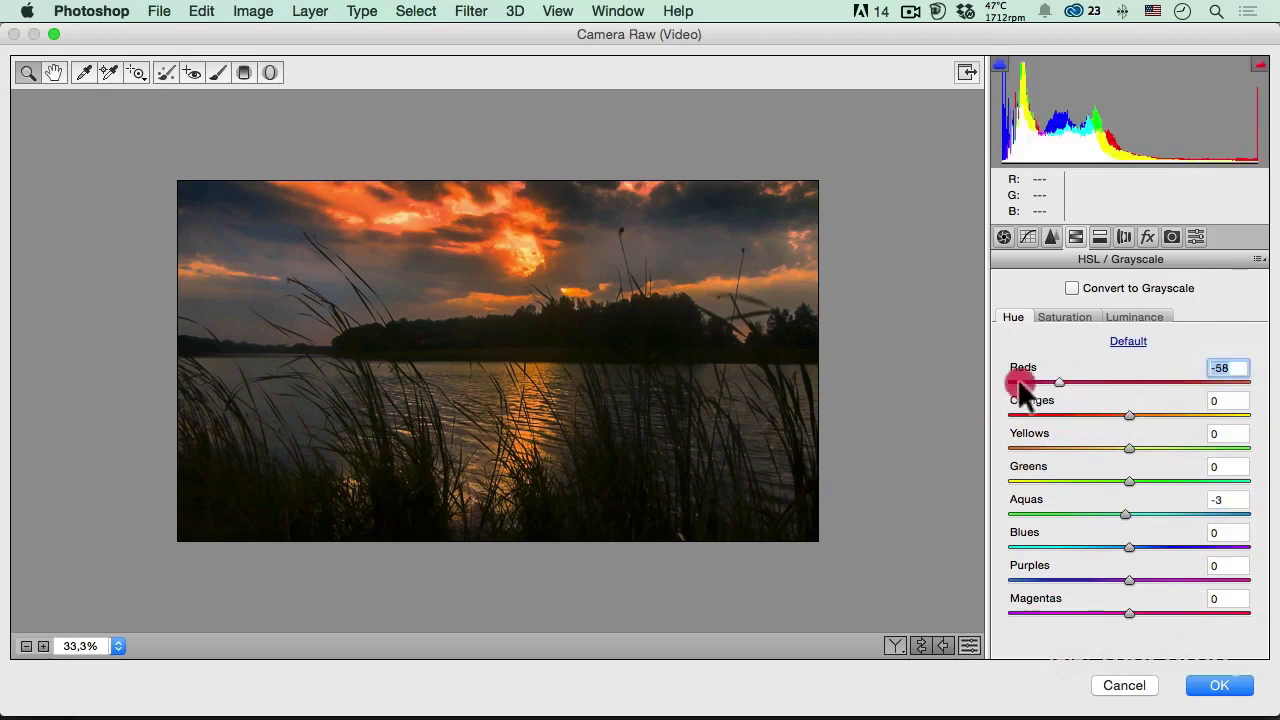
mouse_move(1126, 410)
mouse_down()
mouse_move(1016, 405)
mouse_move(1173, 407)
mouse_move(1088, 408)
mouse_up()
double_click(1104, 410)
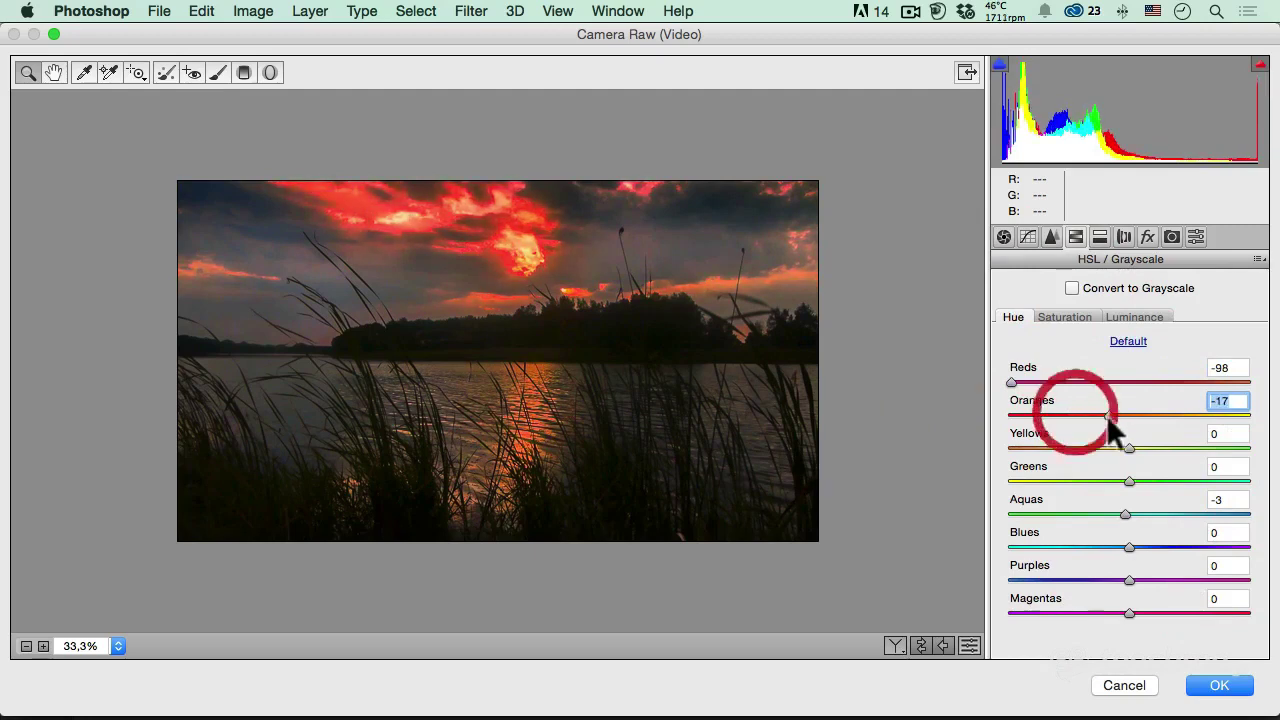
drag(1010, 383, 1102, 380)
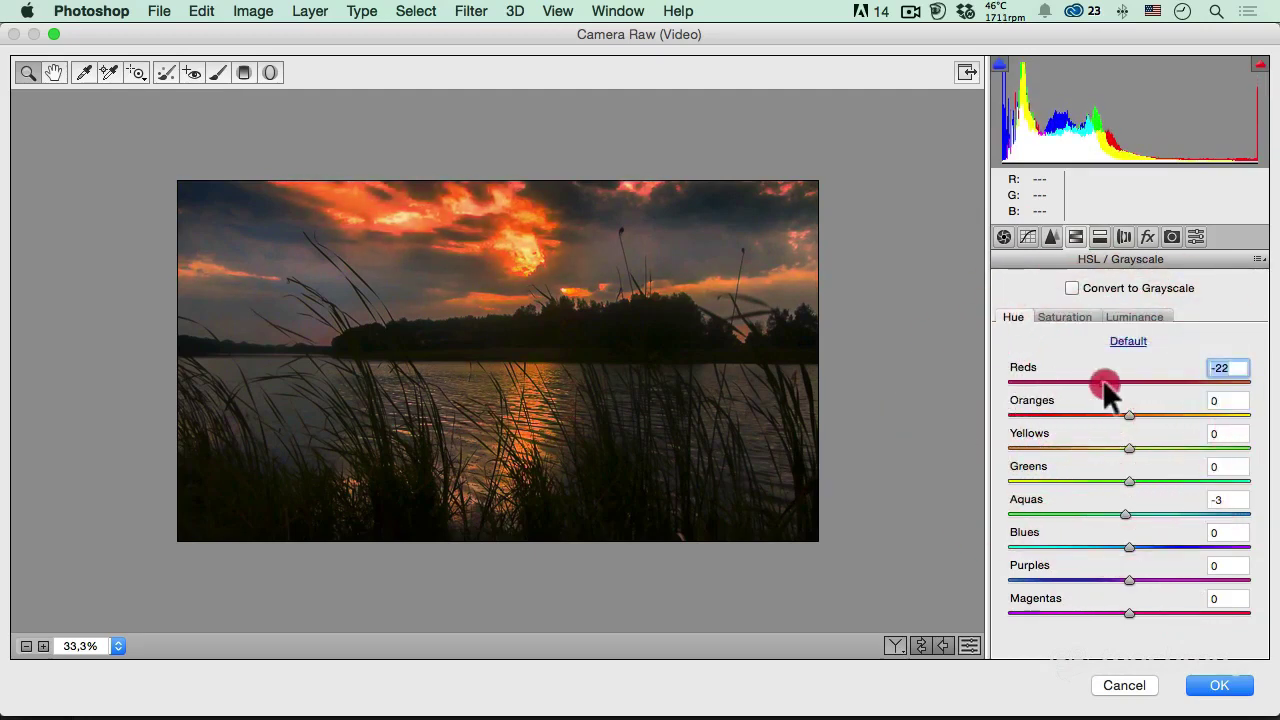
double_click(1102, 380)
- Shift Yellows hue to -93 and Greens to -100, checking the lake zoomed in
mouse_move(1126, 447)
mouse_down()
mouse_move(1093, 447)
mouse_move(1103, 450)
mouse_up()
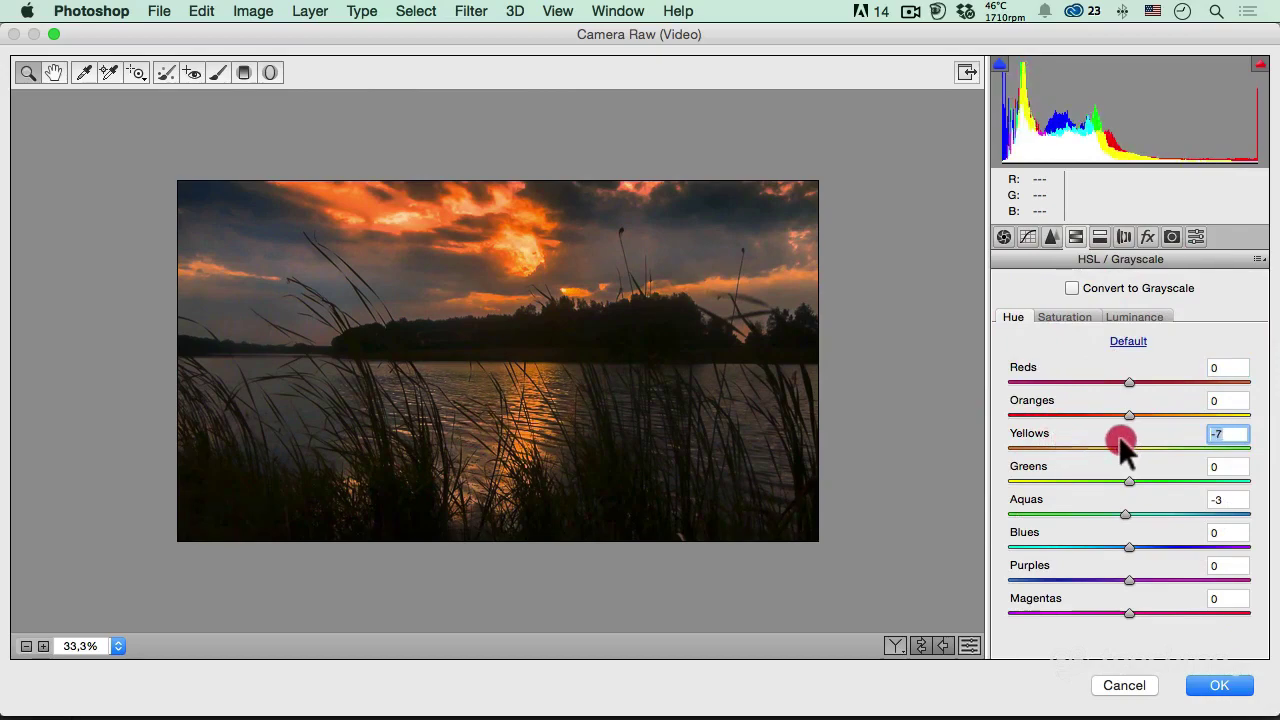
mouse_move(1103, 438)
mouse_down()
mouse_move(1031, 437)
mouse_move(1128, 443)
mouse_up()
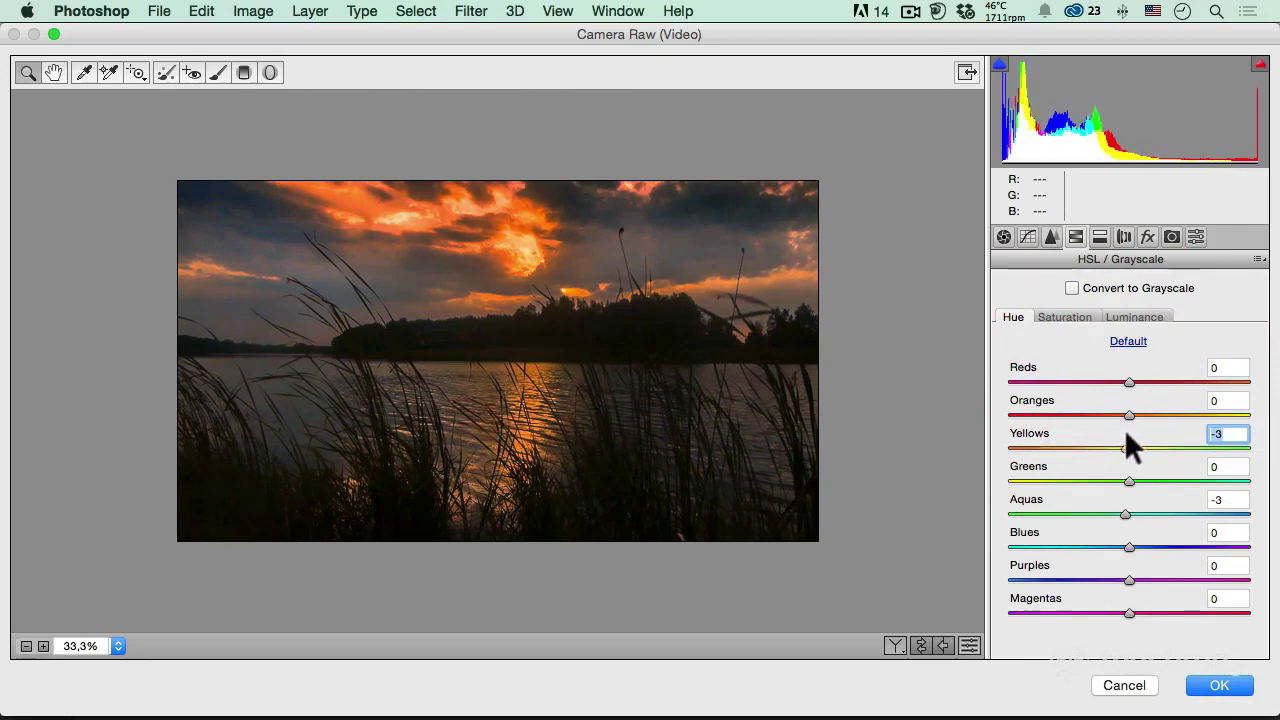
click(503, 412)
click(503, 414)
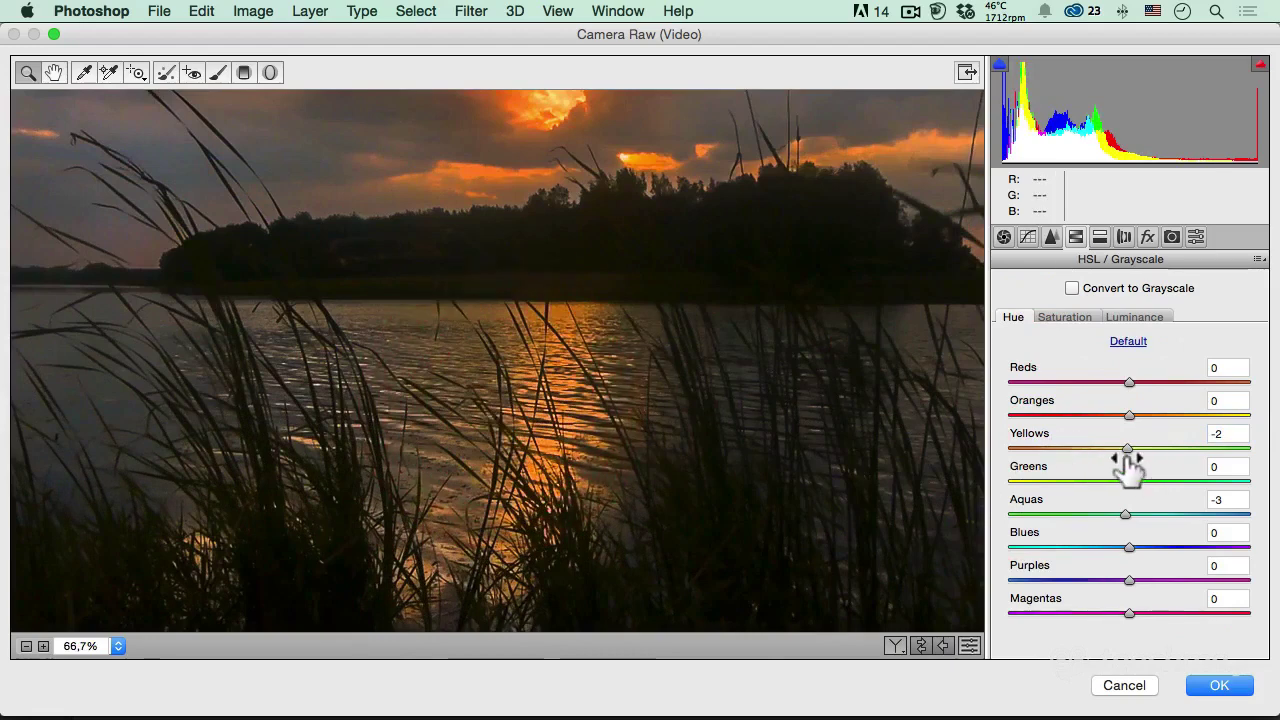
mouse_move(1123, 444)
mouse_down()
mouse_move(1020, 443)
mouse_move(1275, 445)
mouse_move(1014, 451)
mouse_up()
drag(1129, 481, 989, 475)
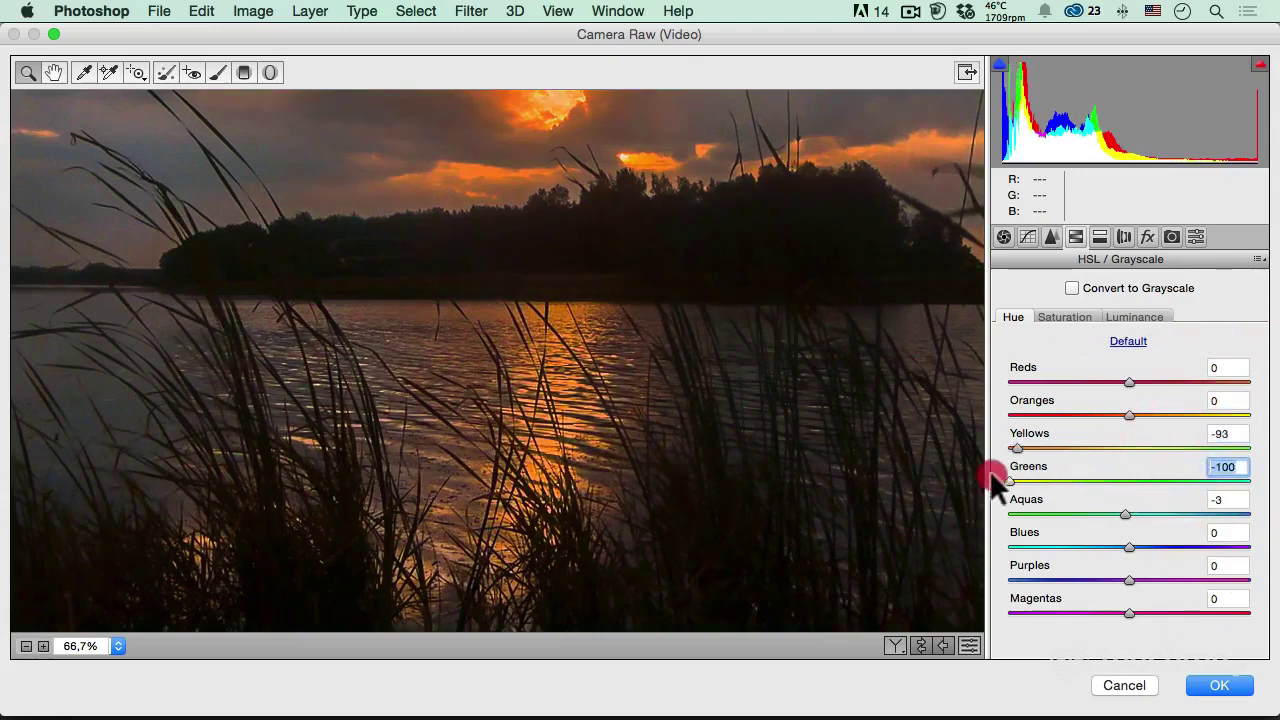
alt+click(596, 302)
alt+click(580, 306)
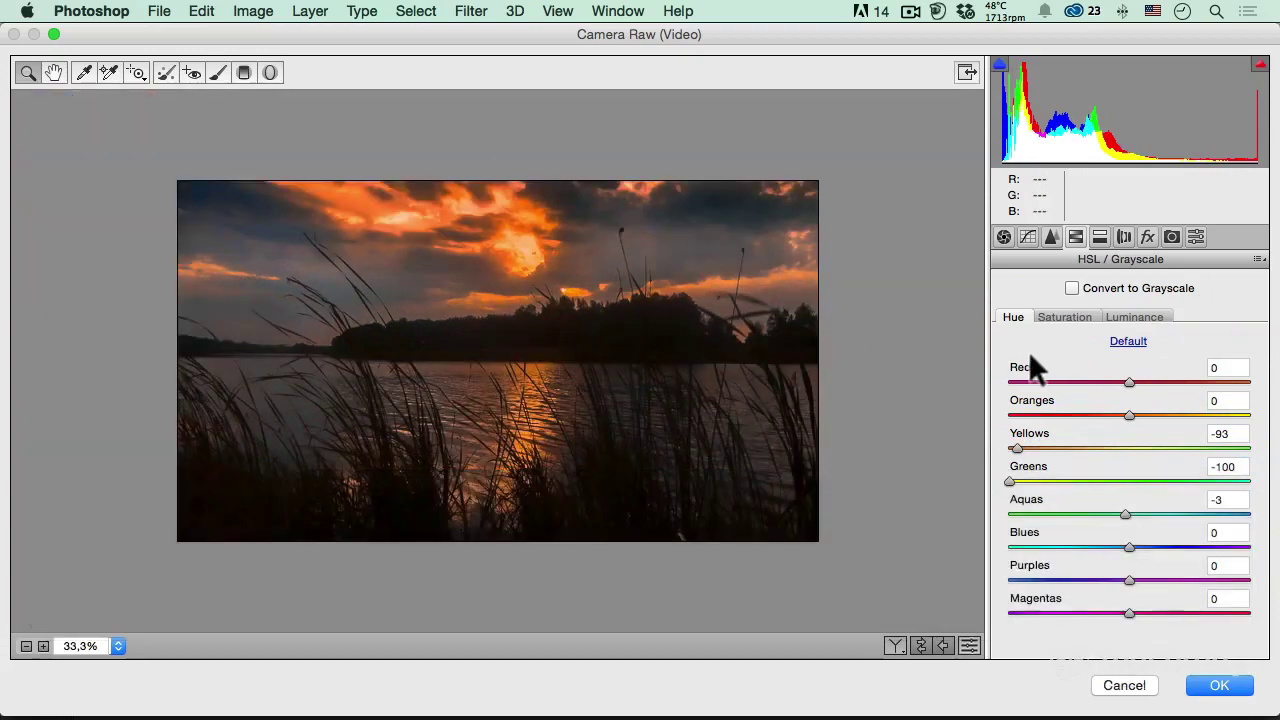
- Show before/after side by side and raise Exposure to about +1,50
click(895, 646)
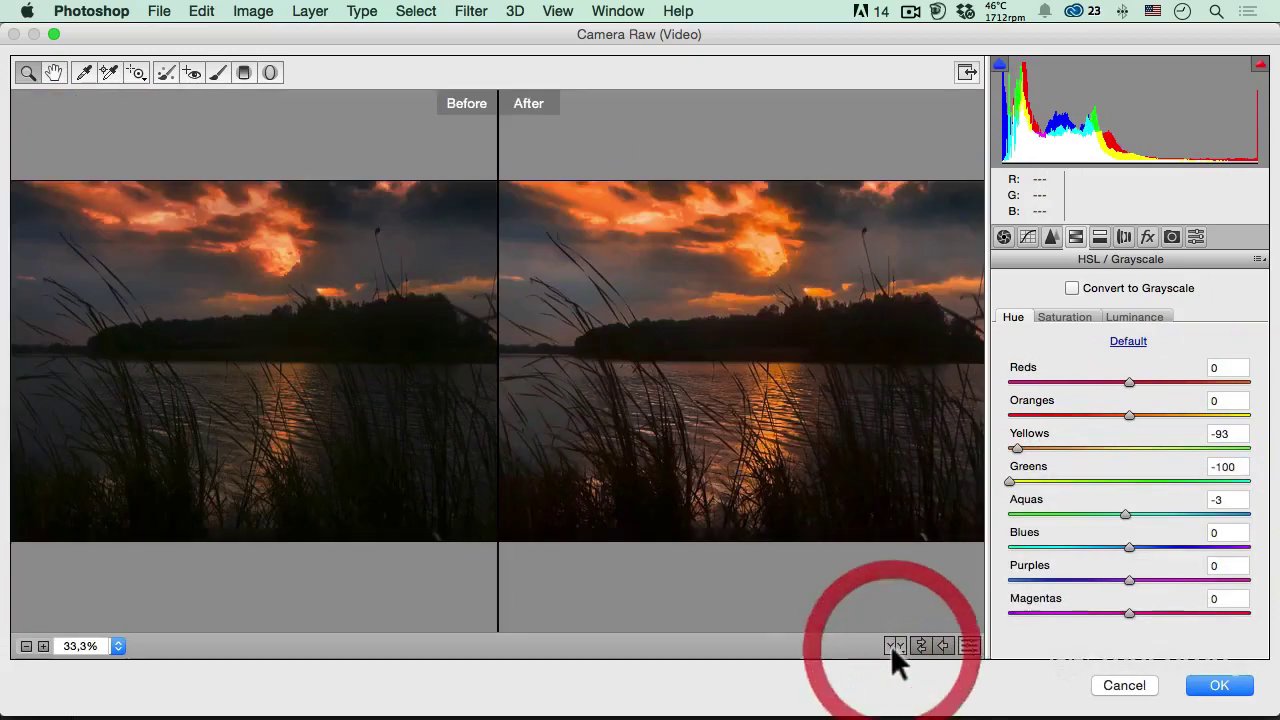
click(1004, 237)
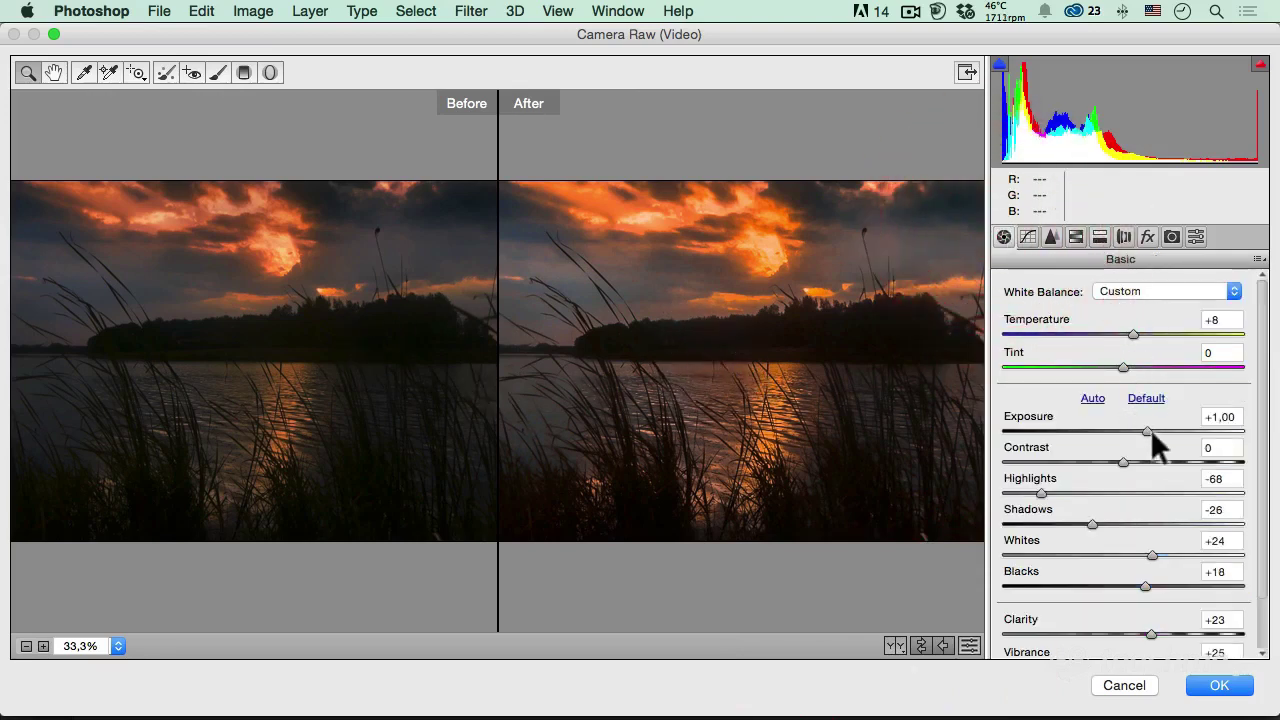
drag(1150, 431, 1161, 427)
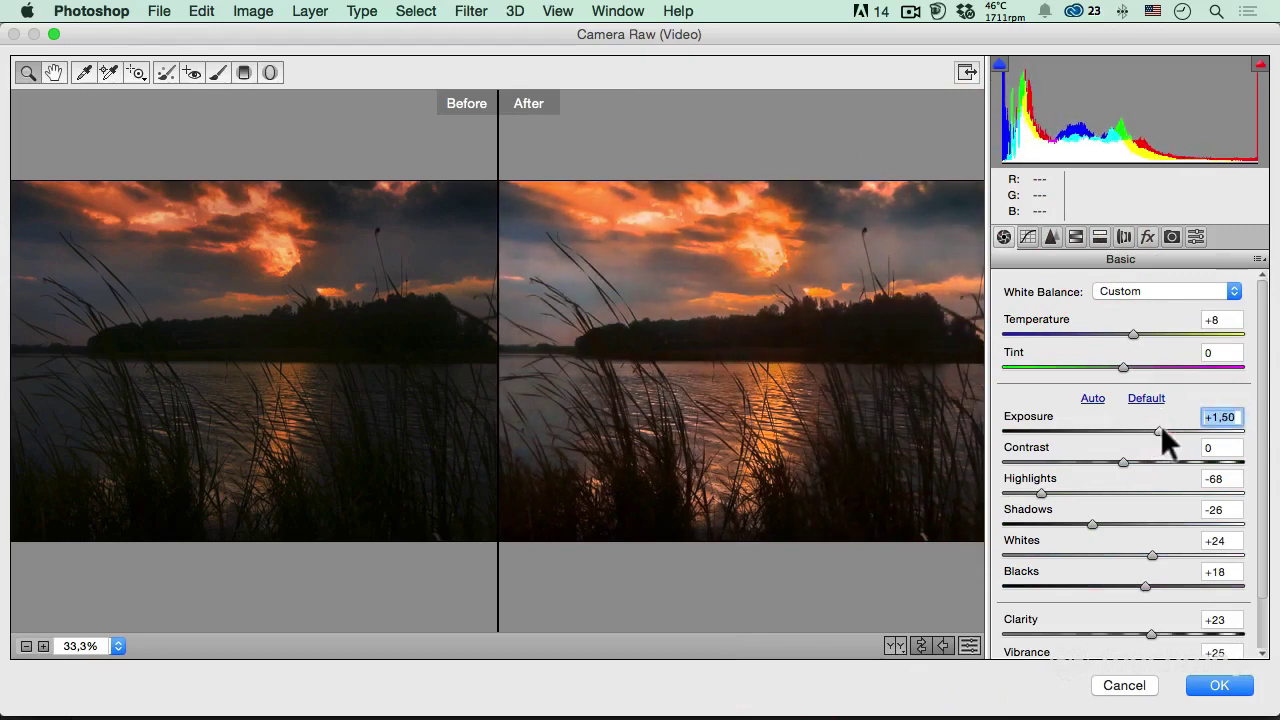
- Boost HSL Saturation for Reds to +9 and Oranges to +1
click(1097, 238)
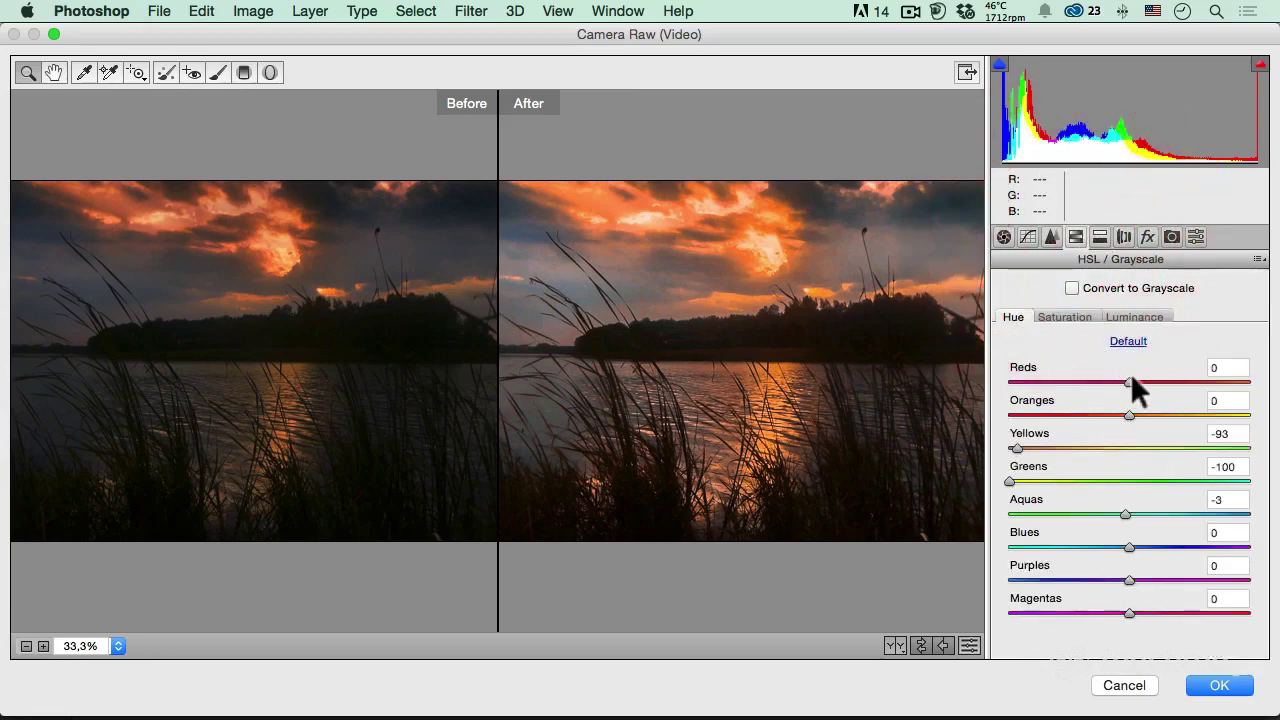
click(1068, 314)
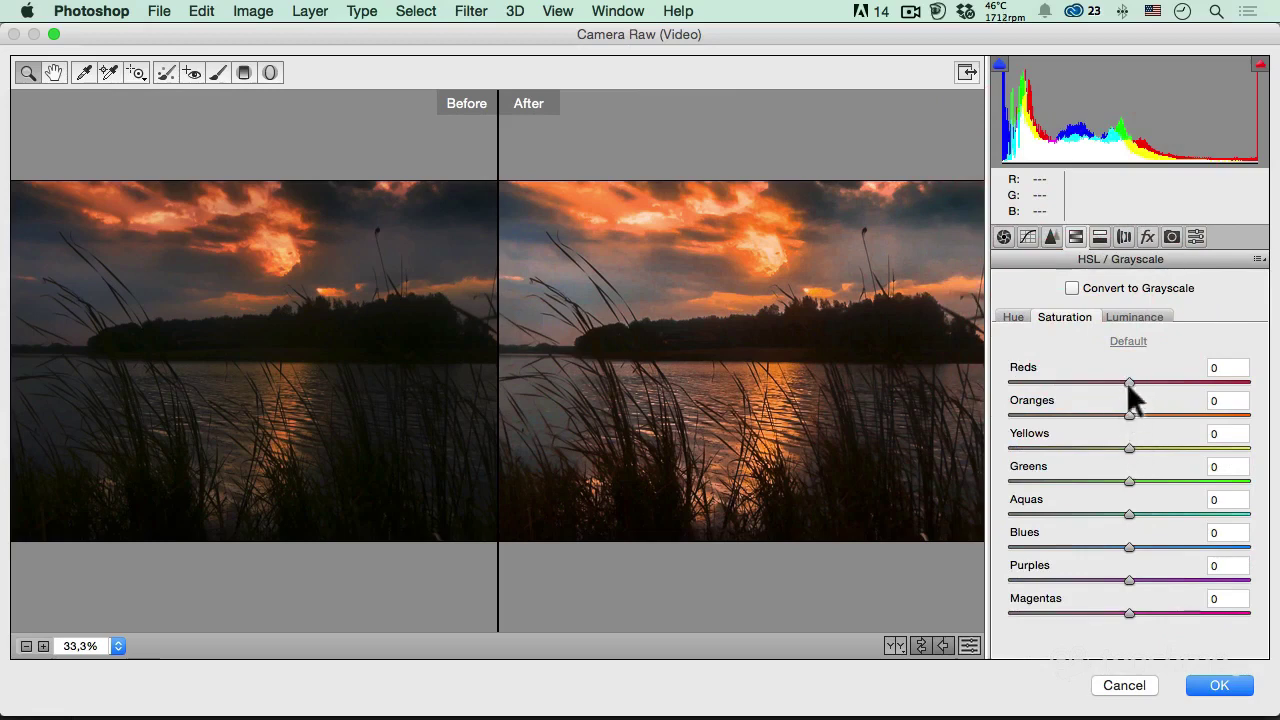
mouse_move(1128, 383)
mouse_down()
mouse_move(1000, 372)
mouse_move(1258, 375)
mouse_move(1140, 383)
mouse_move(1202, 410)
mouse_move(1007, 406)
mouse_move(1129, 406)
mouse_up()
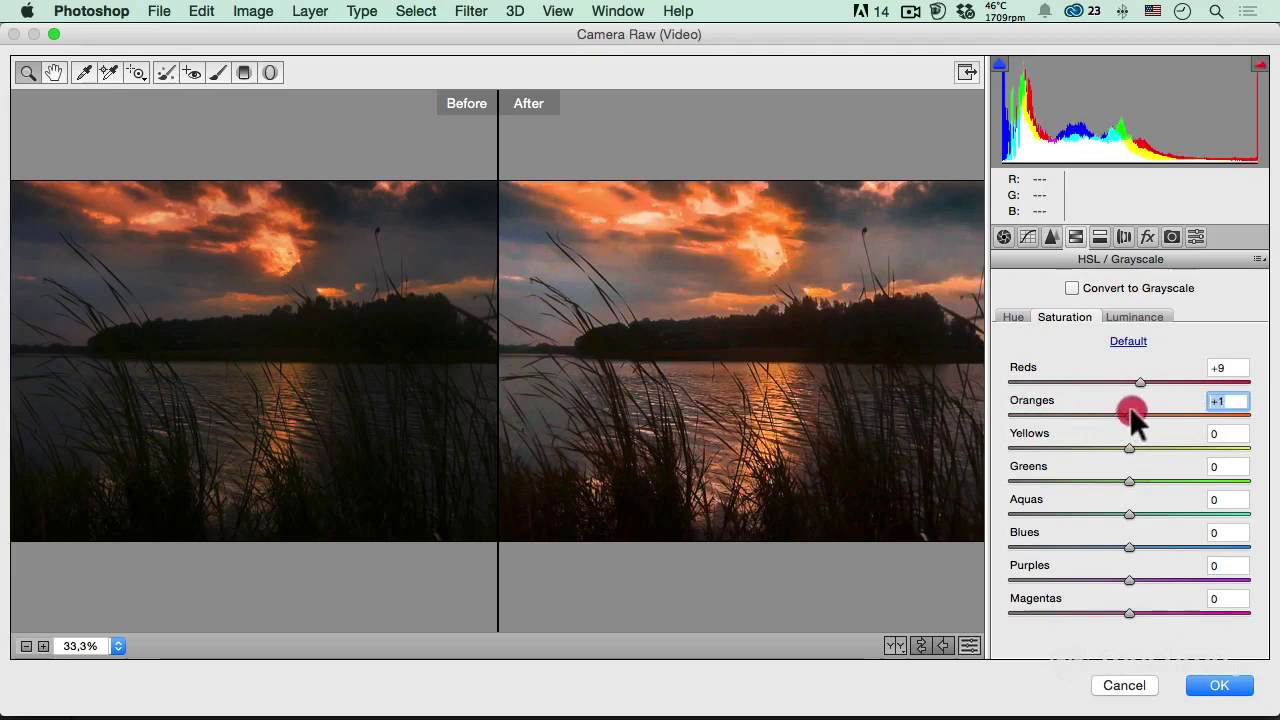
click(1099, 237)
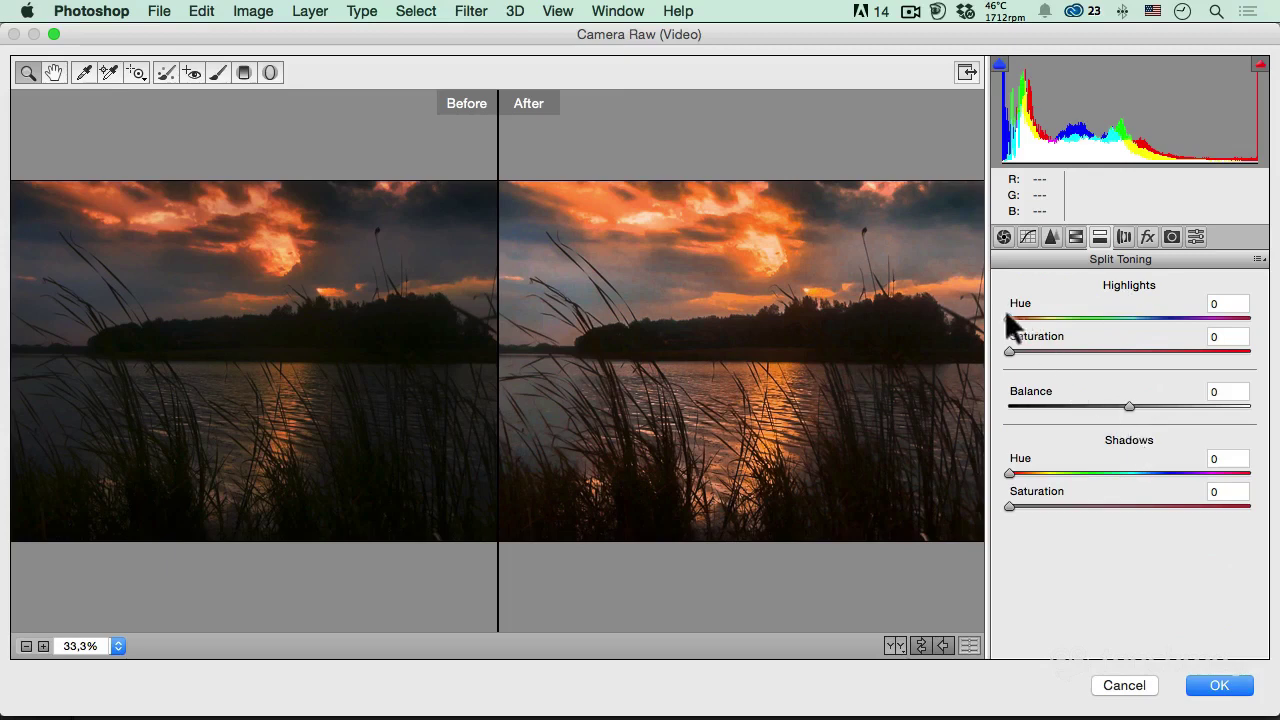
- Tint highlights with Hue 12, Saturation 17 and shadows with Hue 29, Saturation 39
drag(1008, 318, 1069, 318)
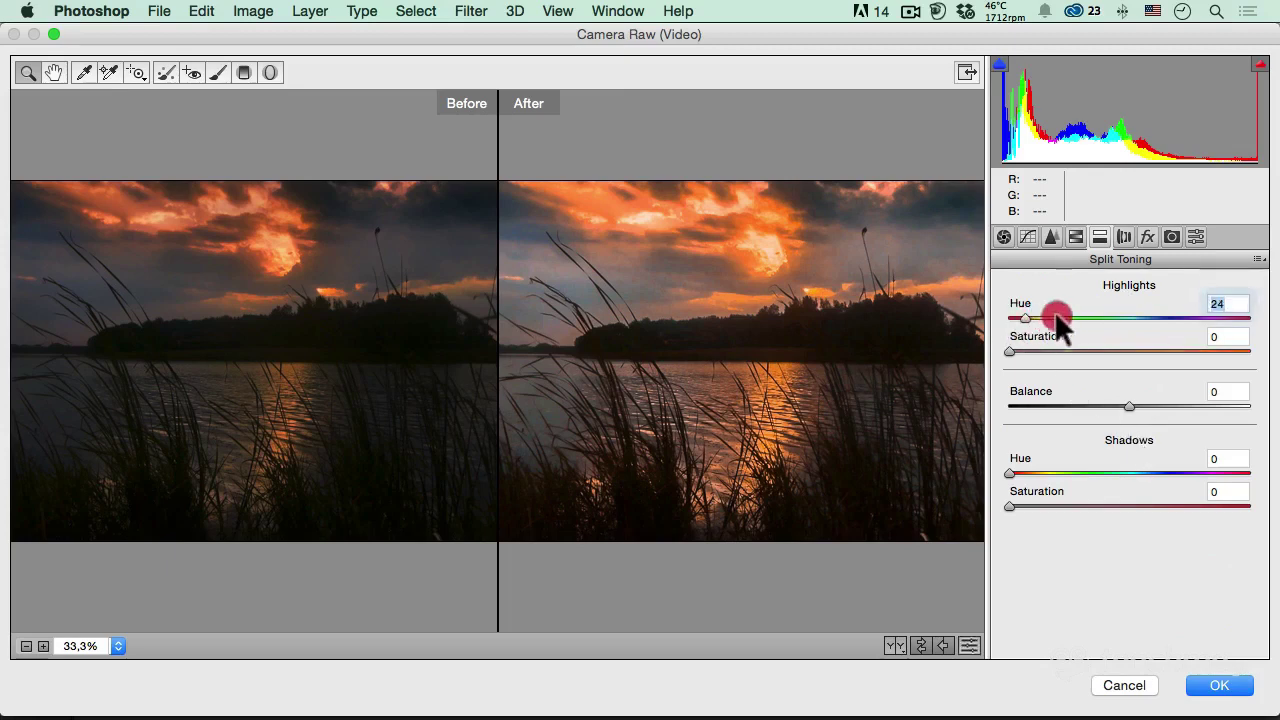
mouse_move(1009, 351)
mouse_down()
mouse_move(1053, 351)
mouse_move(1115, 318)
mouse_move(1016, 318)
mouse_up()
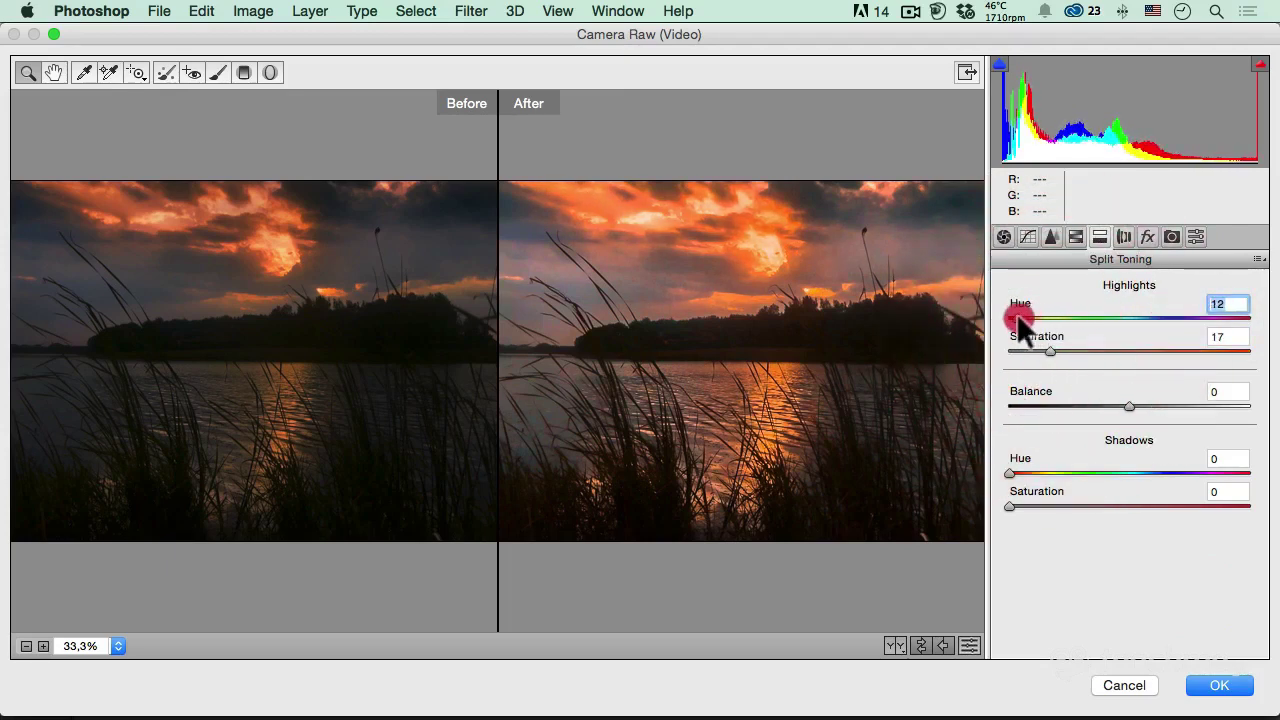
drag(1010, 472, 1074, 472)
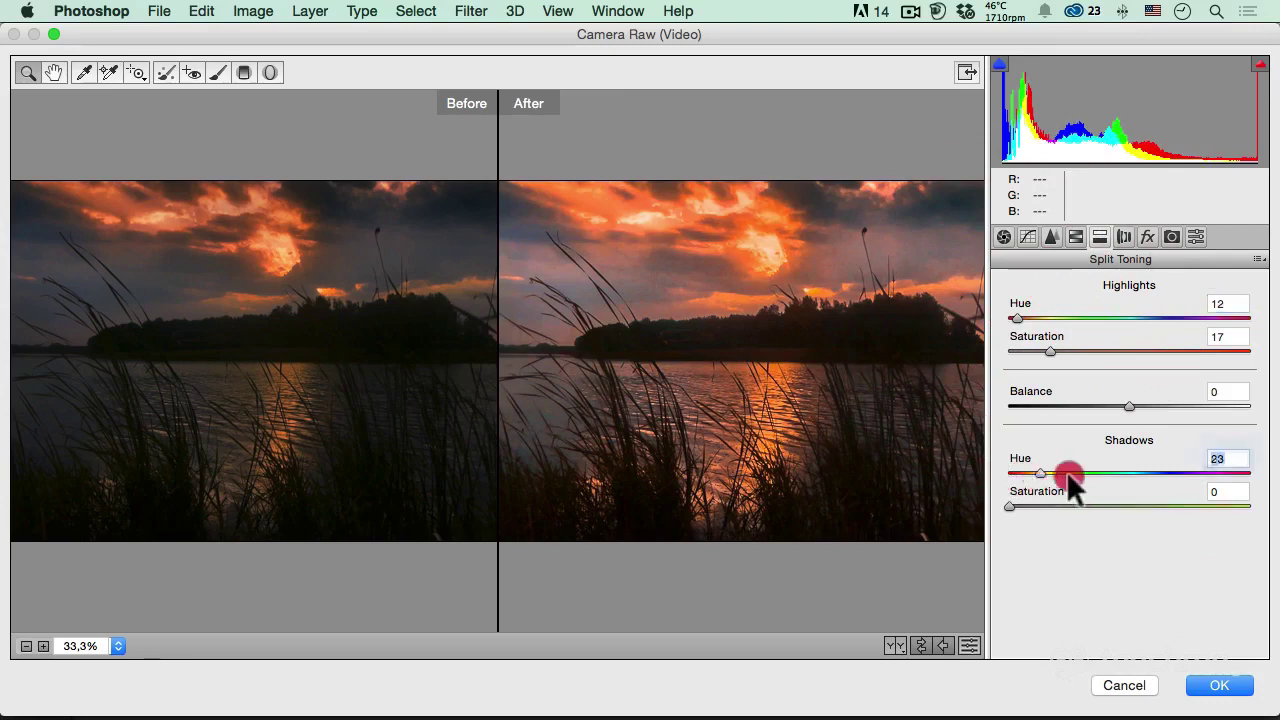
mouse_move(1009, 506)
mouse_down()
mouse_move(1076, 506)
mouse_move(1013, 472)
mouse_move(1027, 472)
mouse_up()
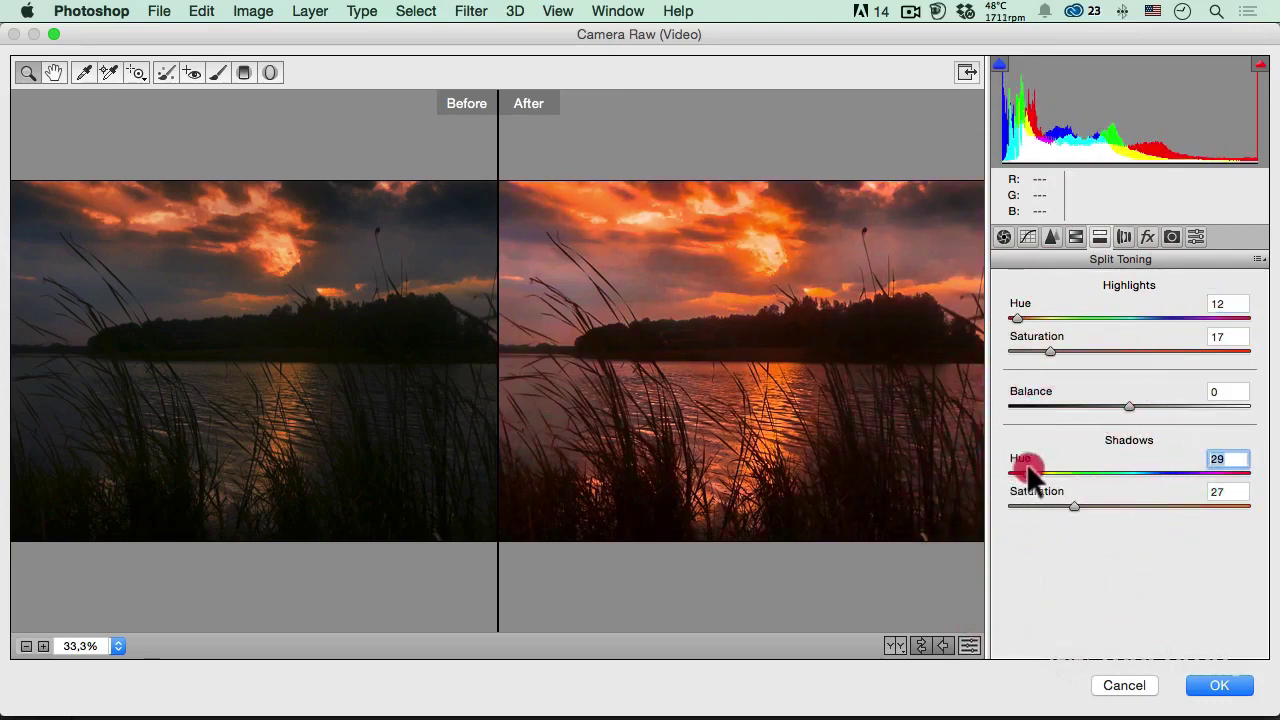
drag(1075, 506, 1097, 505)
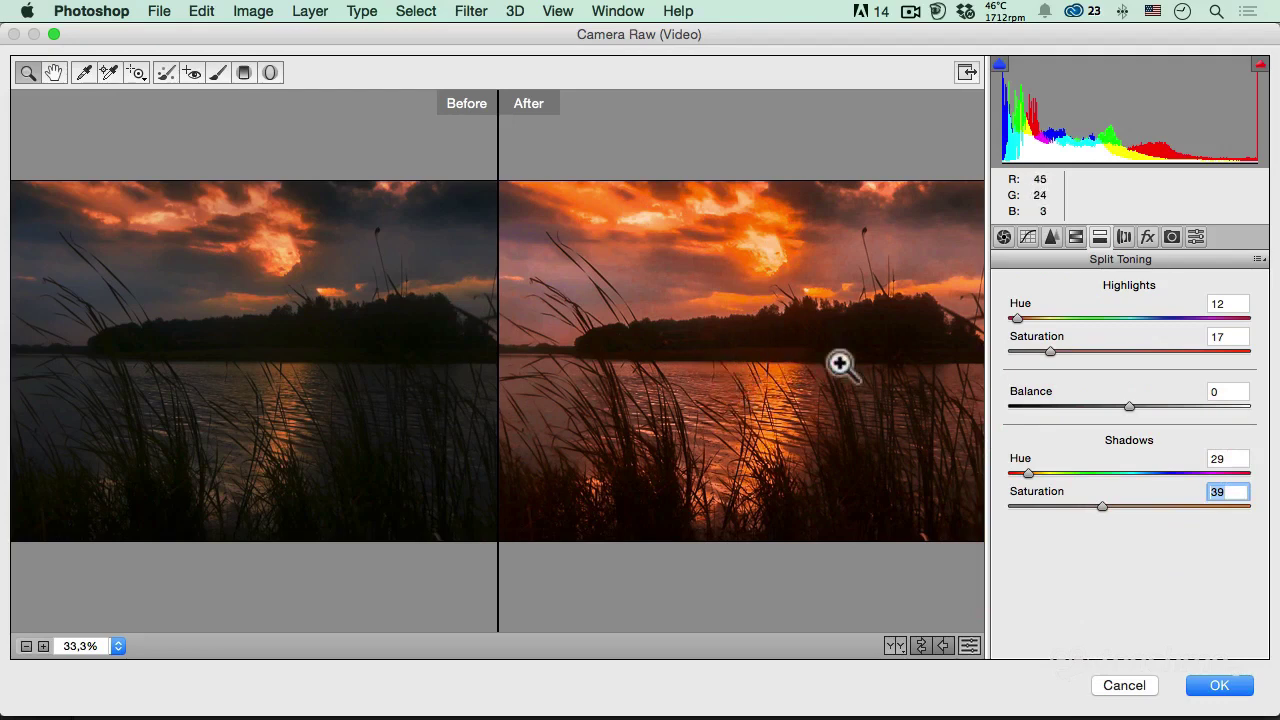
- Test and undo lens corrections, then add film grain Amount 10, Size 25, Roughness 50
click(1125, 238)
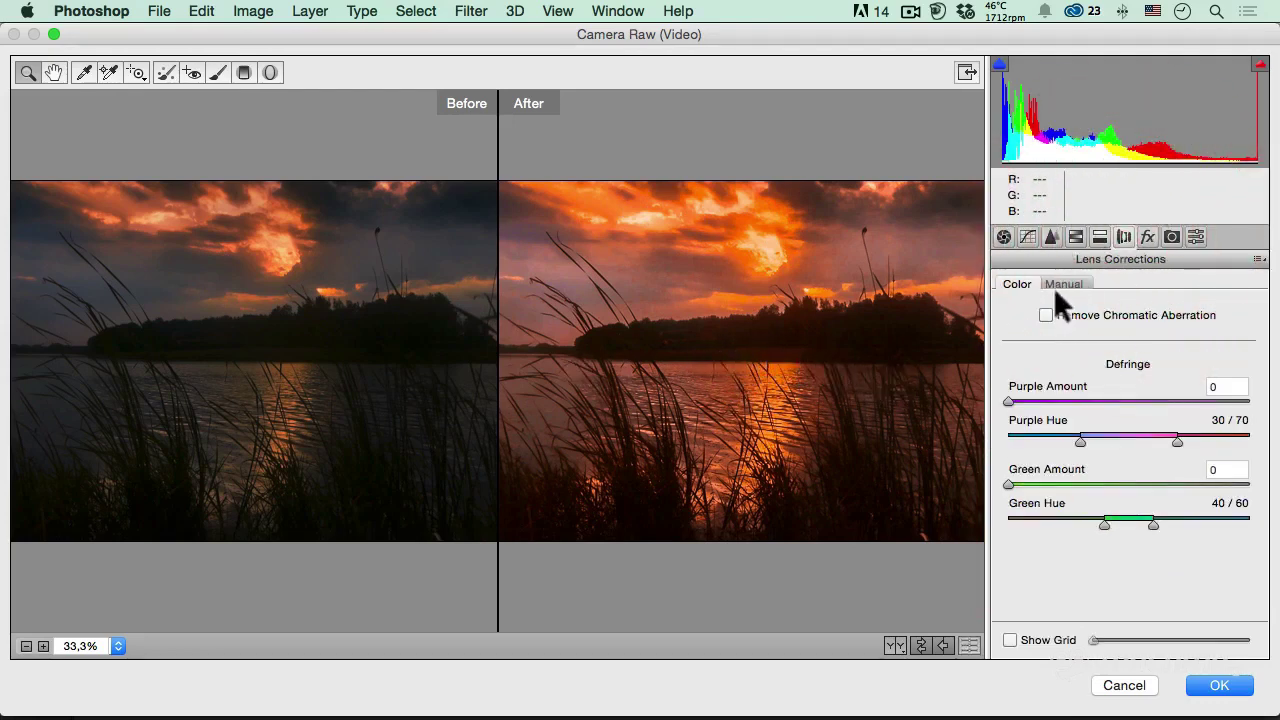
click(1044, 313)
click(1046, 315)
click(1066, 284)
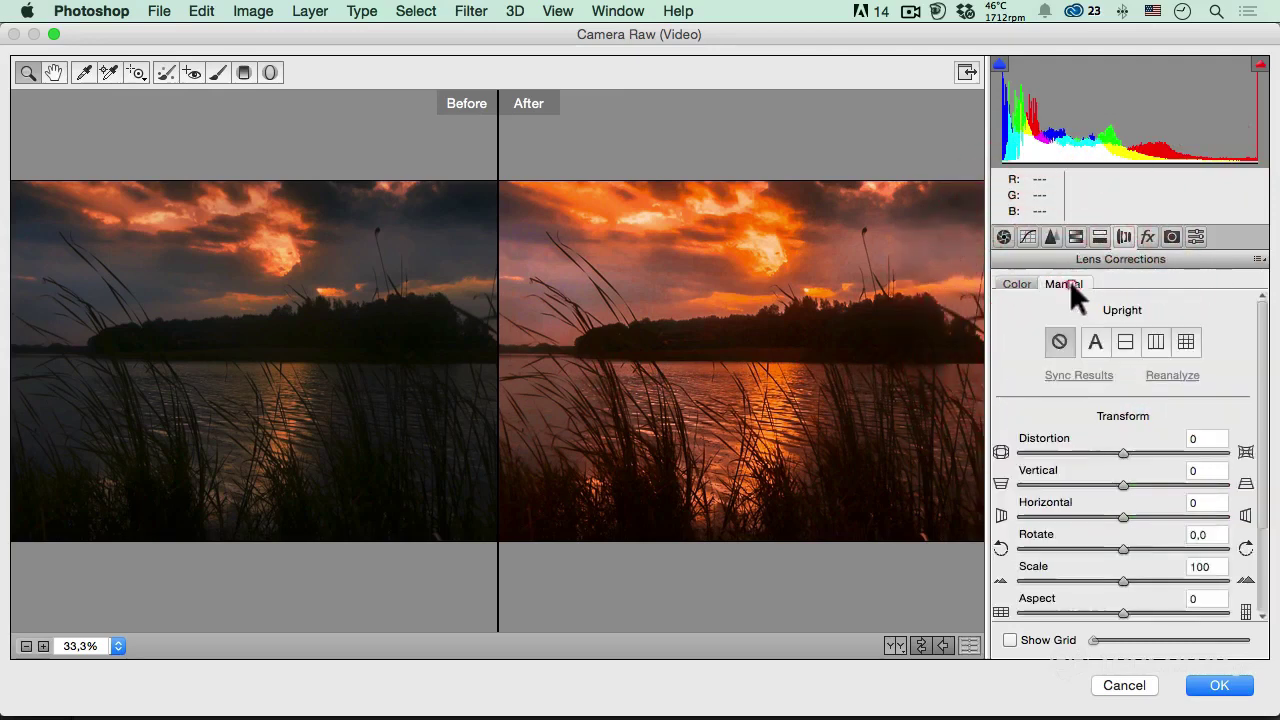
click(1130, 452)
mouse_move(1129, 445)
mouse_down()
mouse_move(1105, 440)
mouse_move(1120, 436)
mouse_move(1090, 478)
mouse_move(1119, 471)
mouse_up()
click(1118, 480)
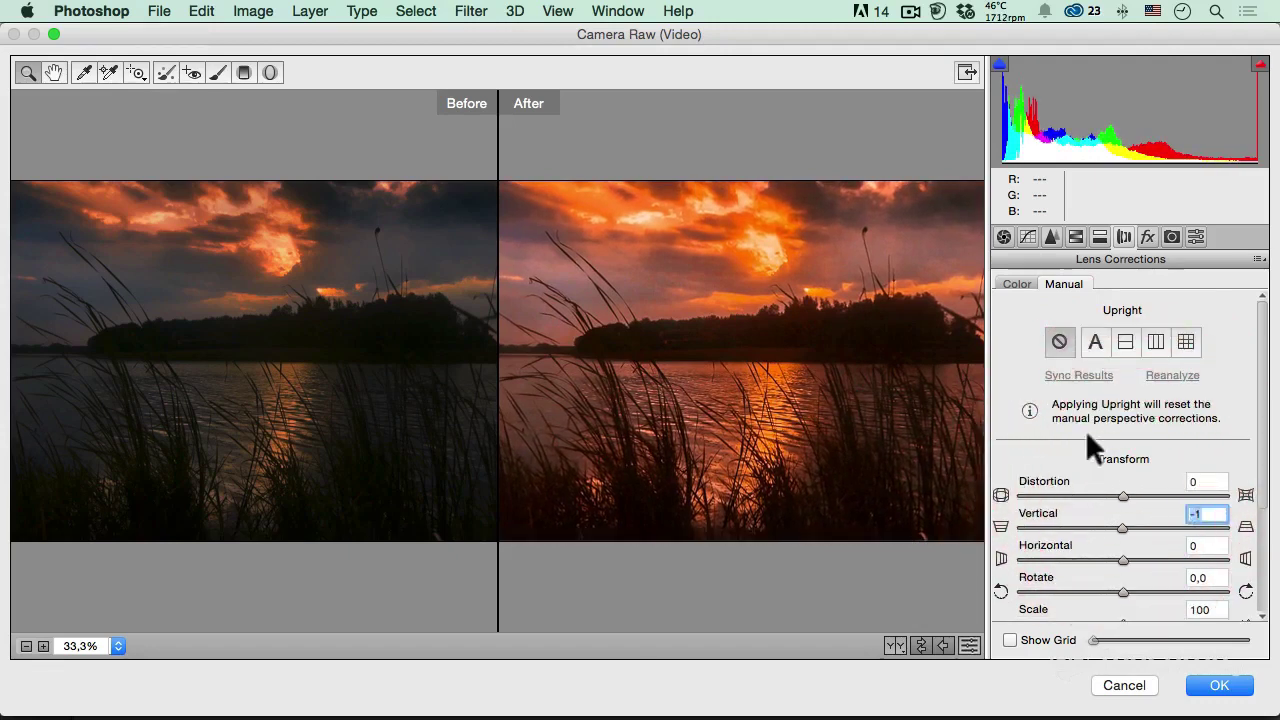
click(1146, 238)
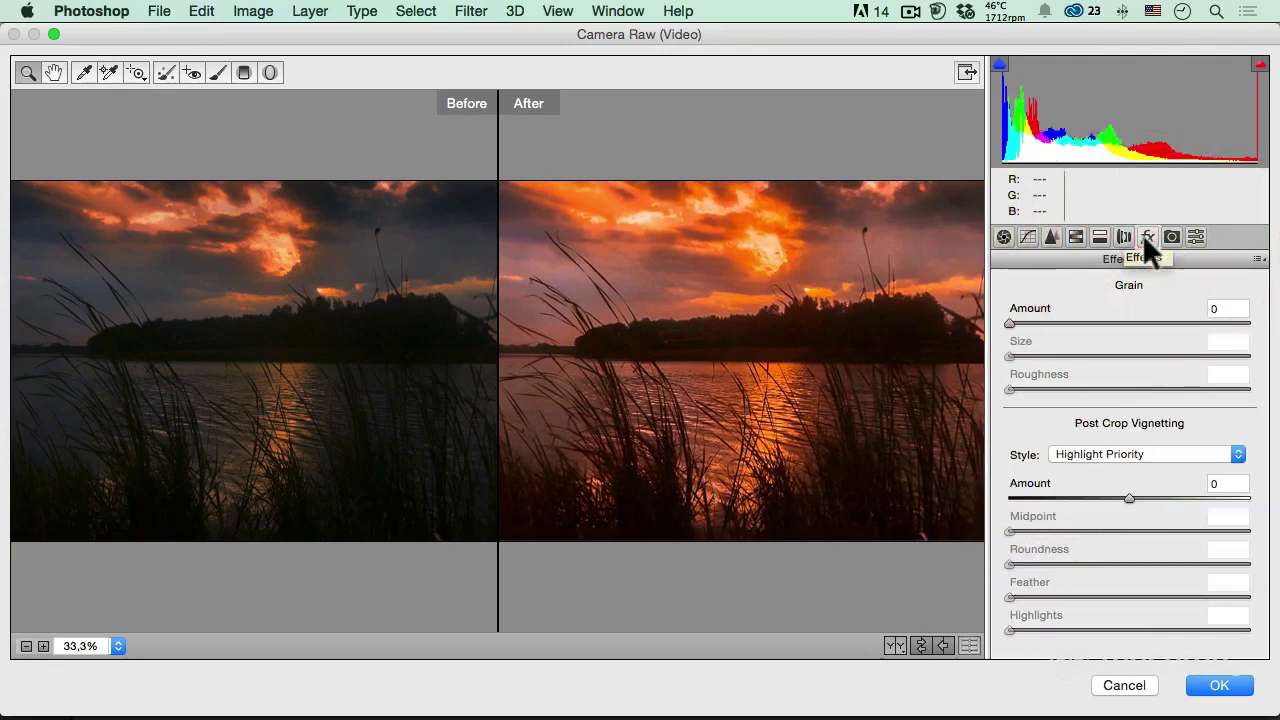
mouse_move(1010, 323)
mouse_down()
mouse_move(1197, 312)
mouse_move(1040, 317)
mouse_up()
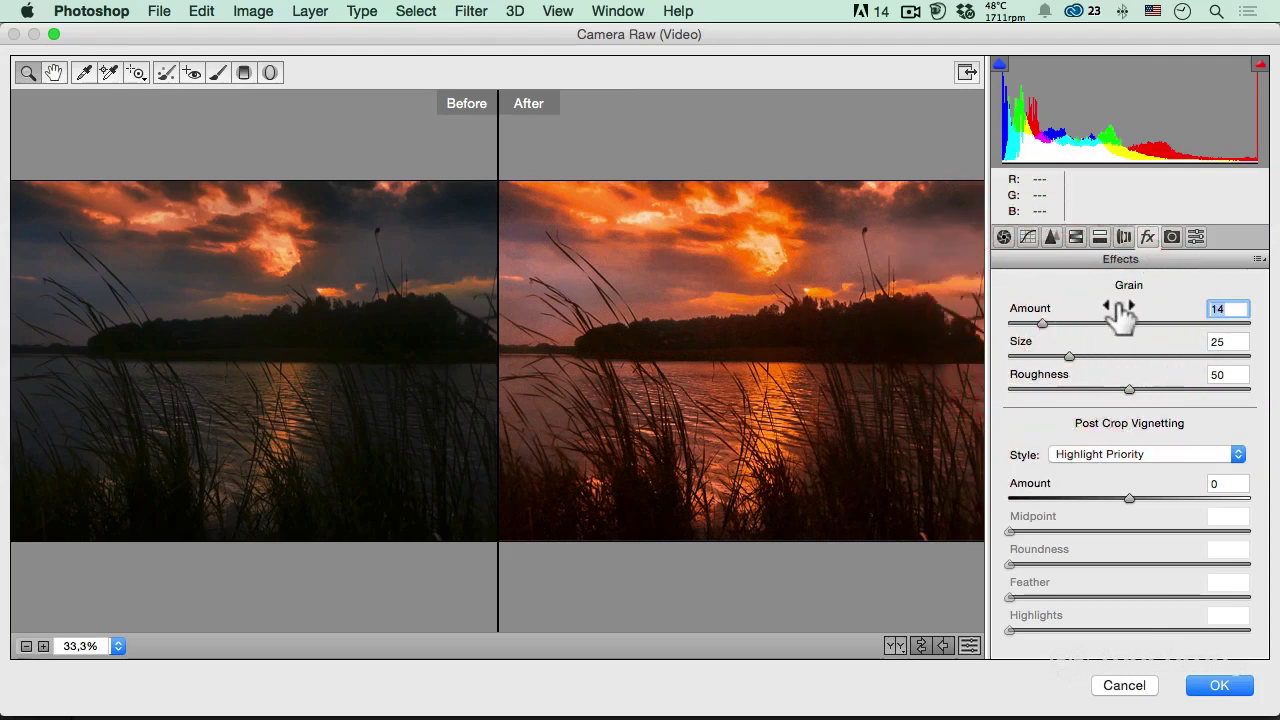
- Commit grain amount 10 and add a post-crop vignette at Amount -31, Midpoint 78
text(10)
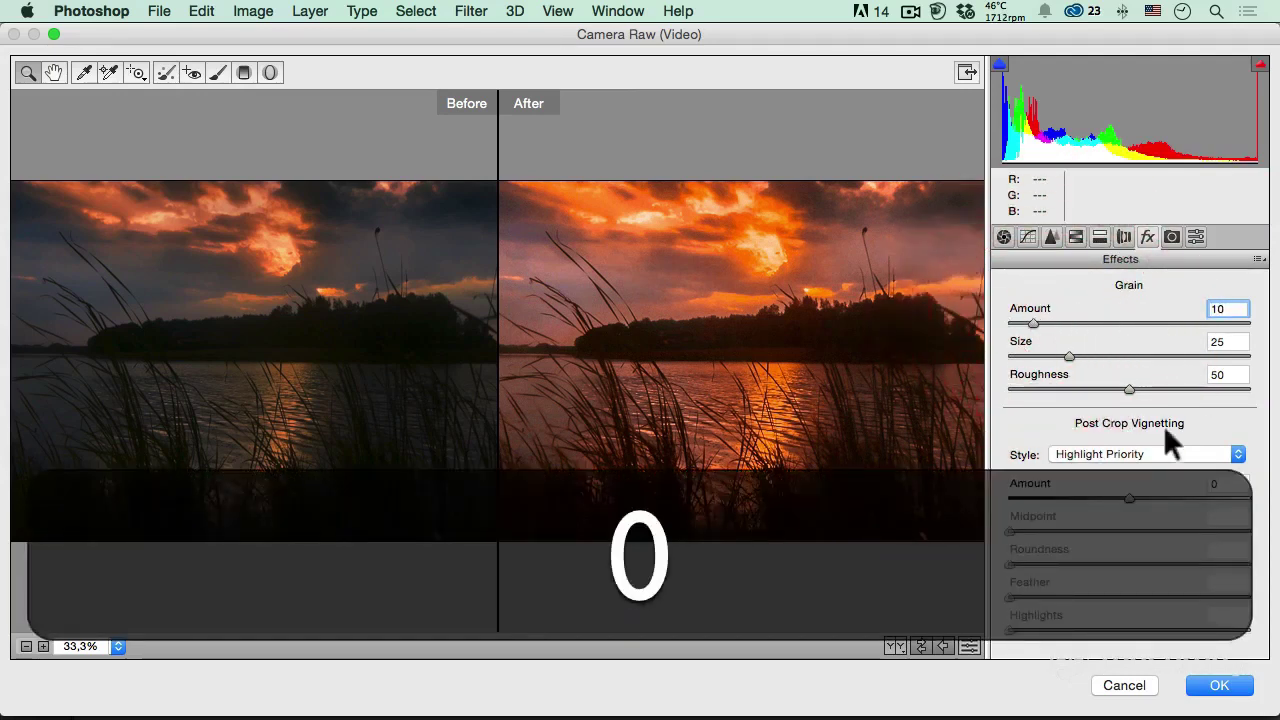
click(1019, 420)
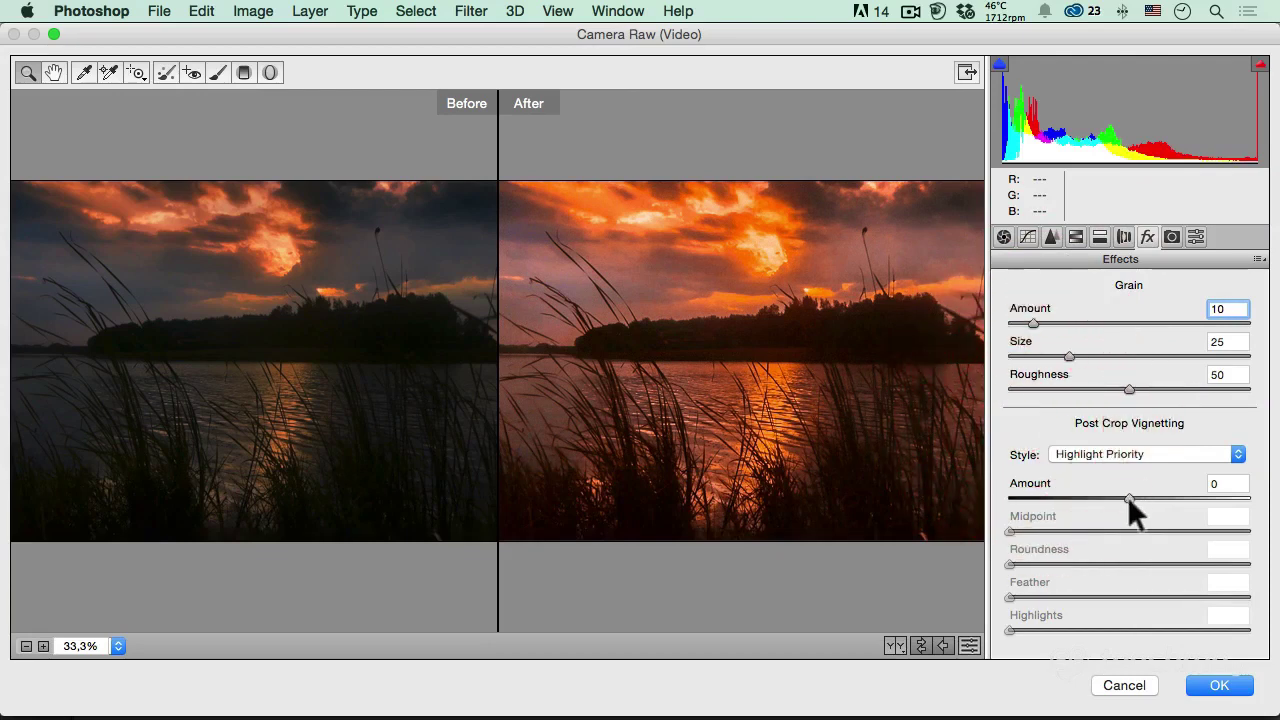
drag(1127, 496, 1090, 479)
drag(1129, 530, 1194, 518)
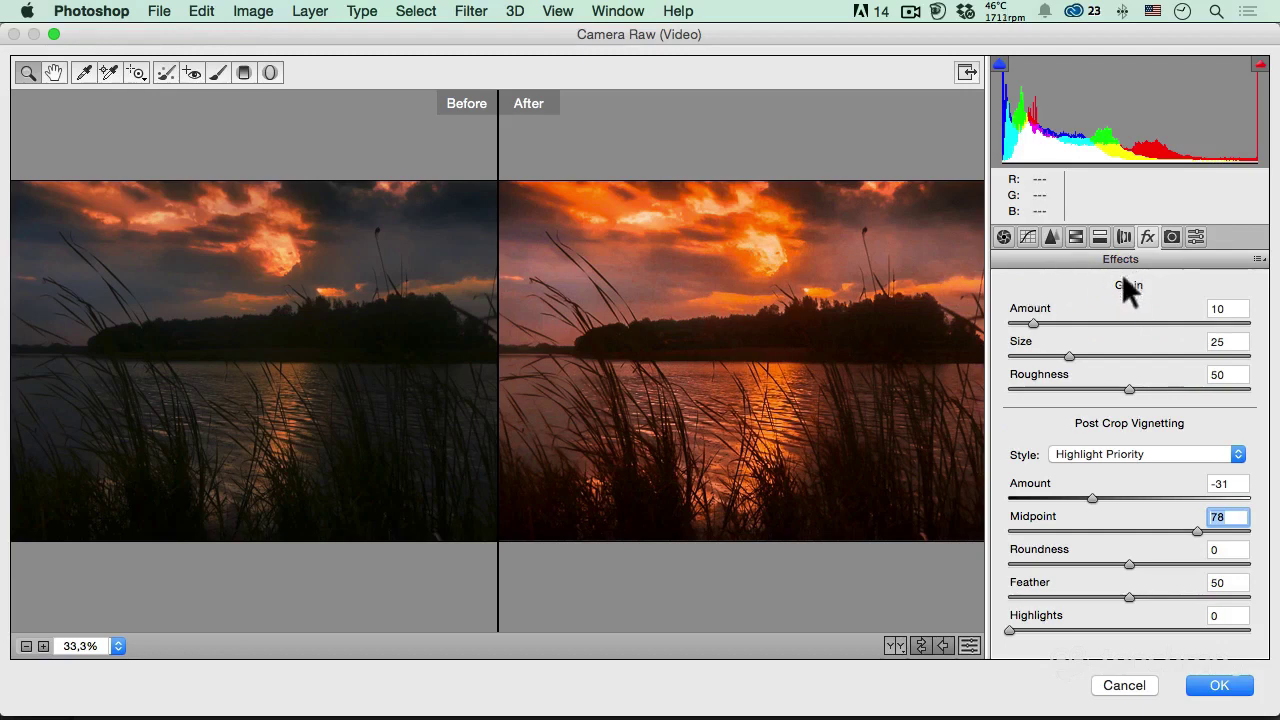
click(1171, 237)
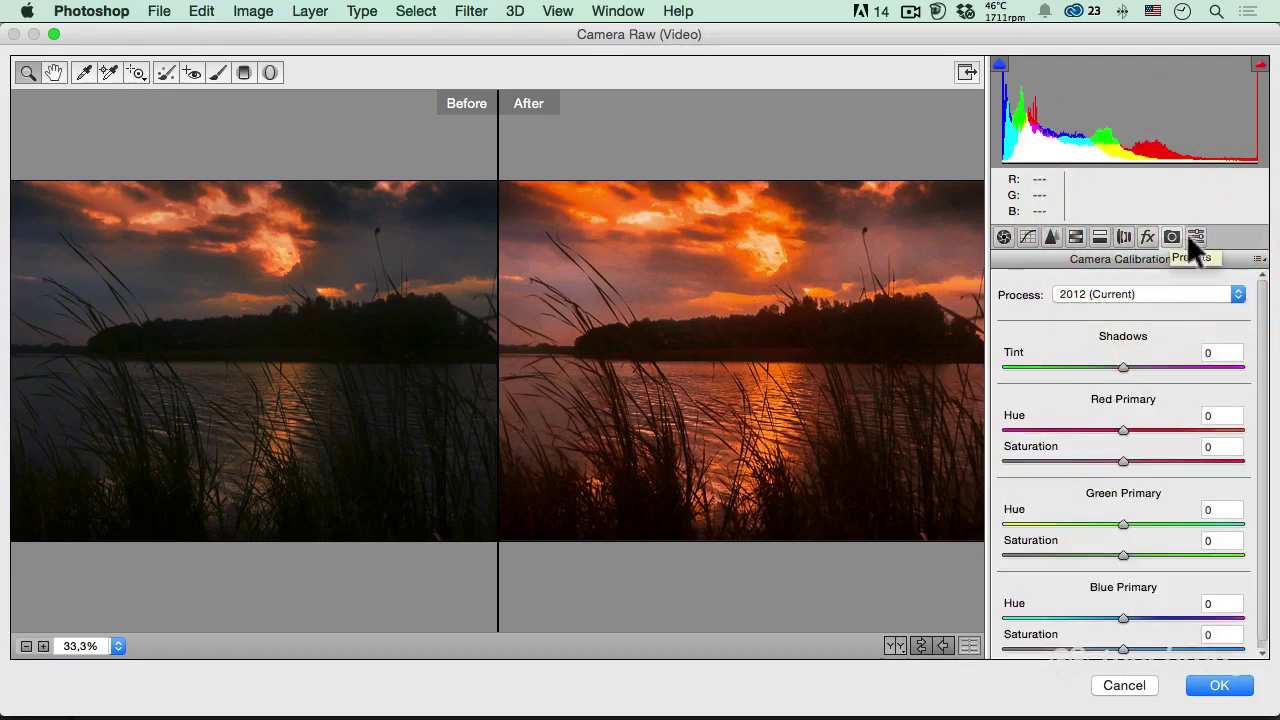
- Save all current settings as the preset 'My Video Settings!' and apply the grade to the clip
click(1195, 237)
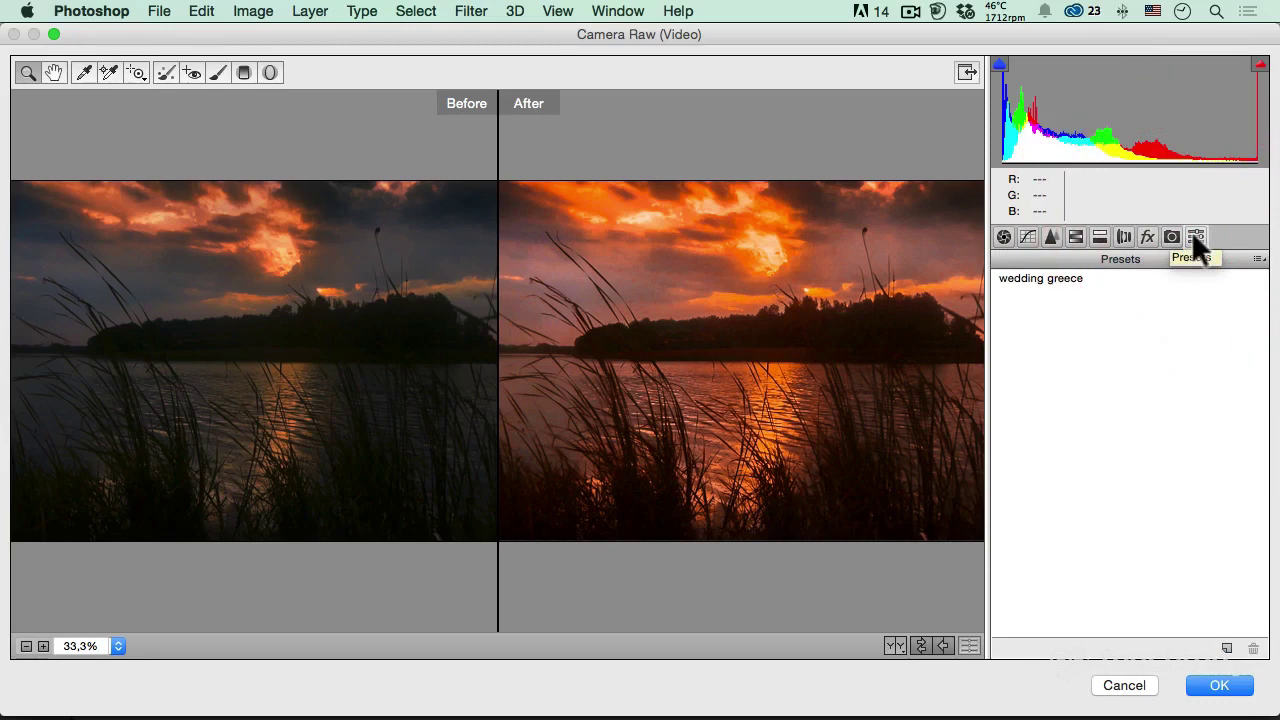
click(1227, 650)
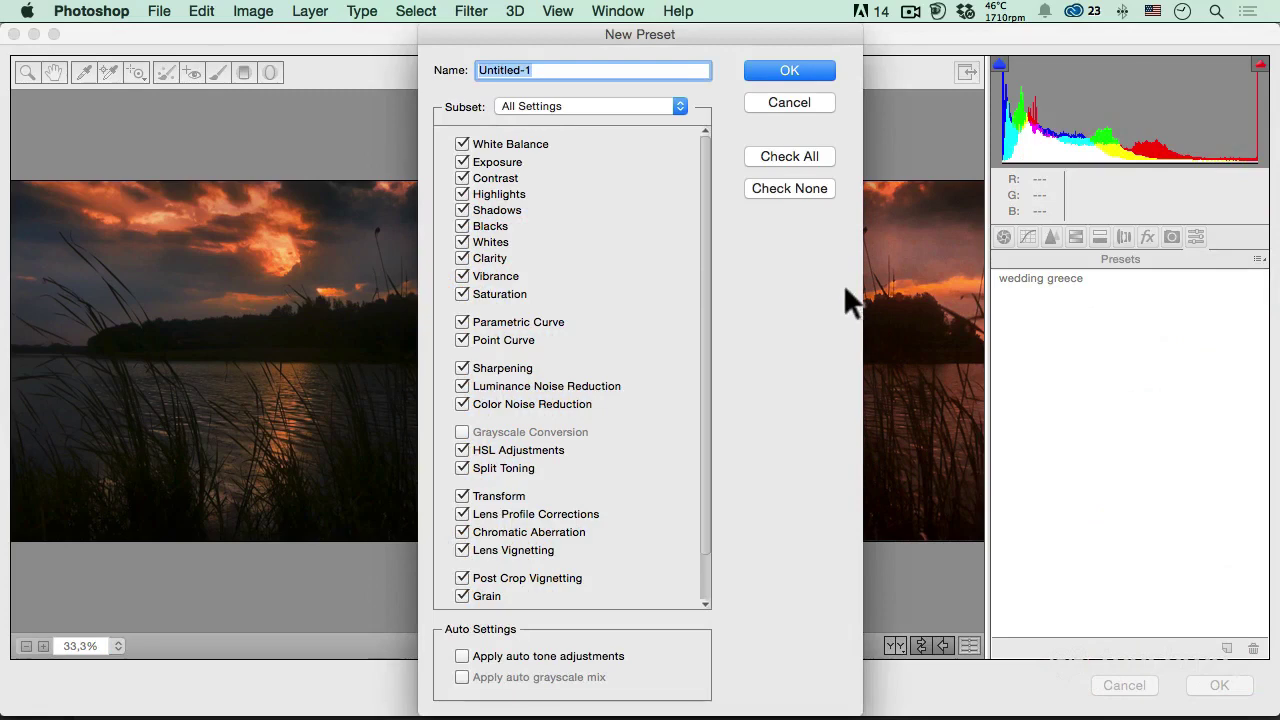
text(My Video S)
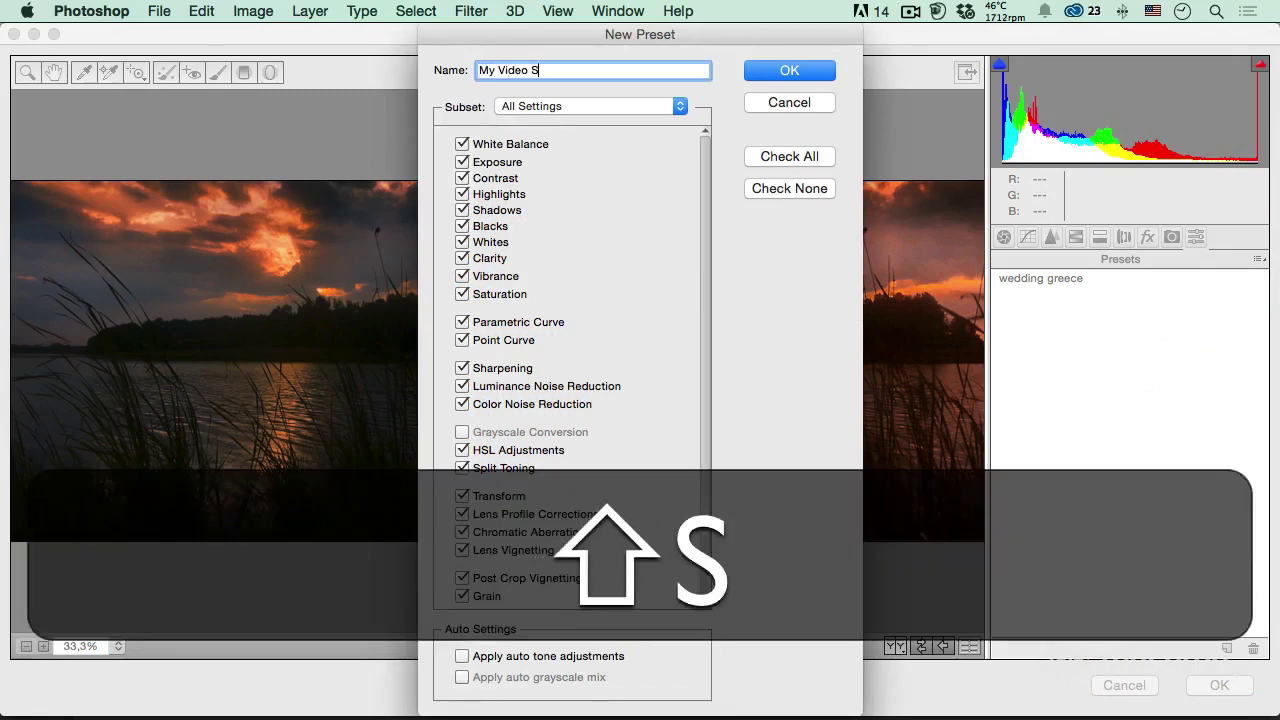
text(etting!)
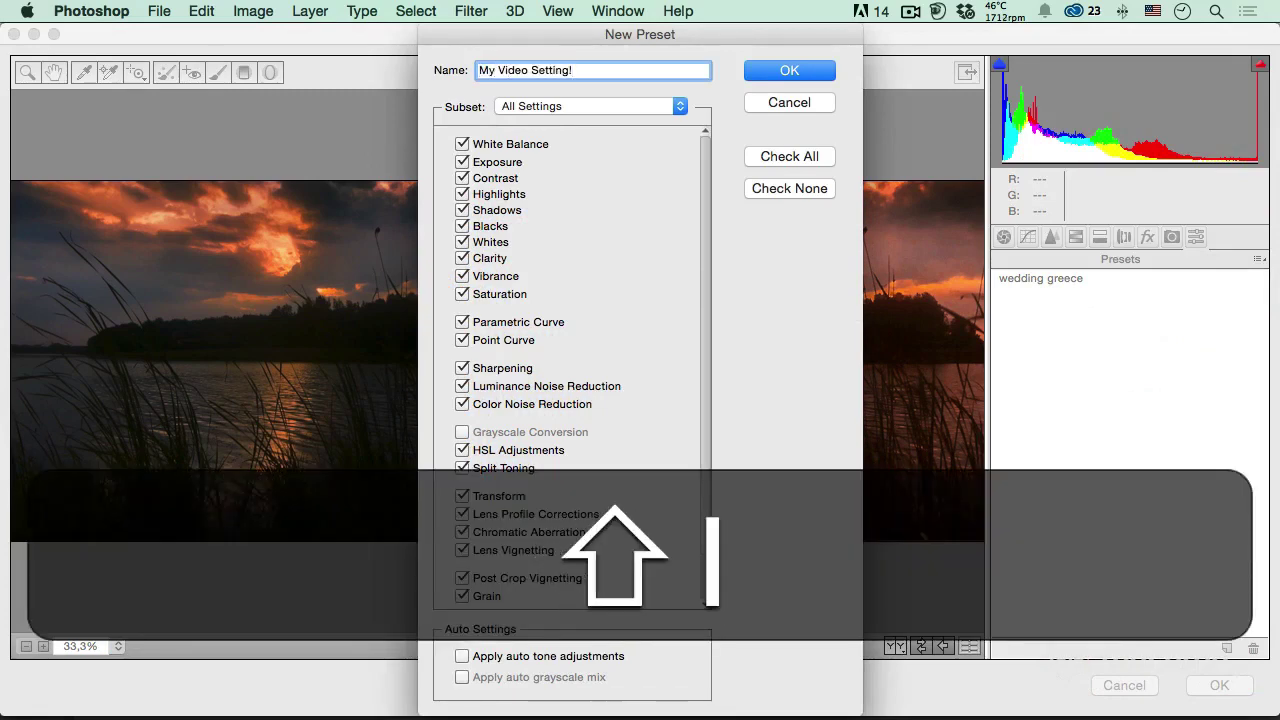
key(BackSpace)
text(s!)
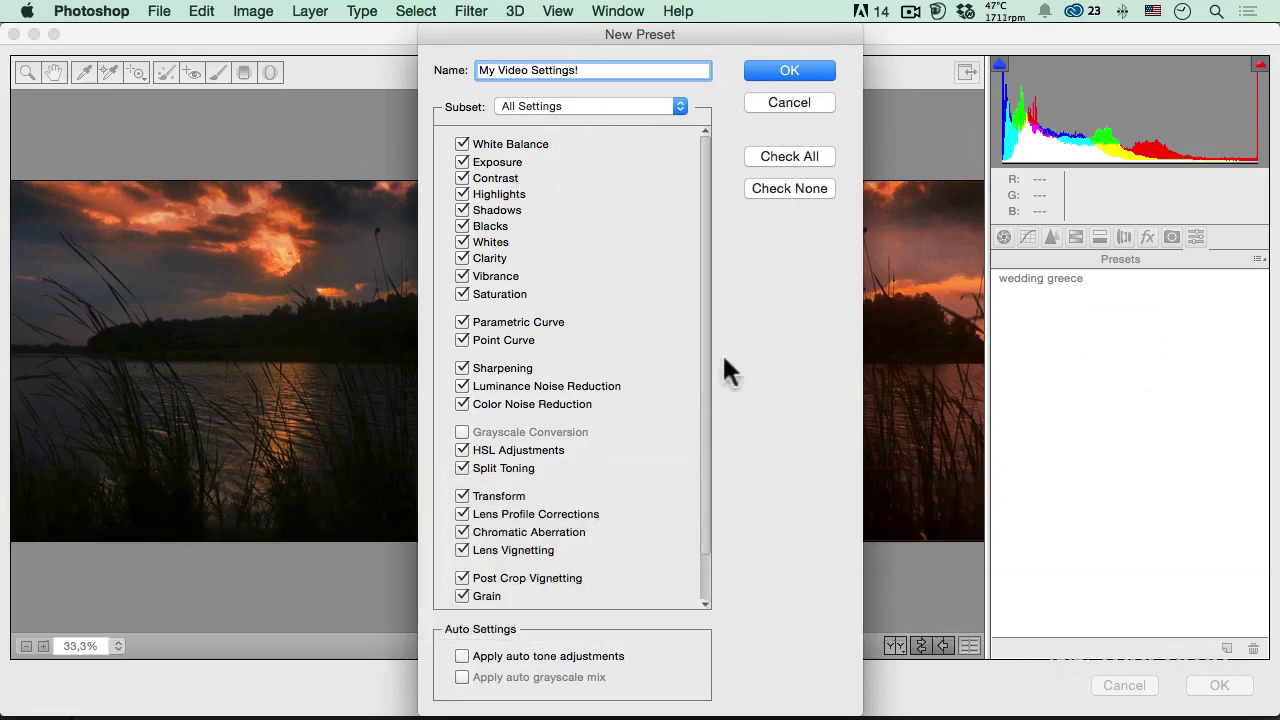
click(802, 156)
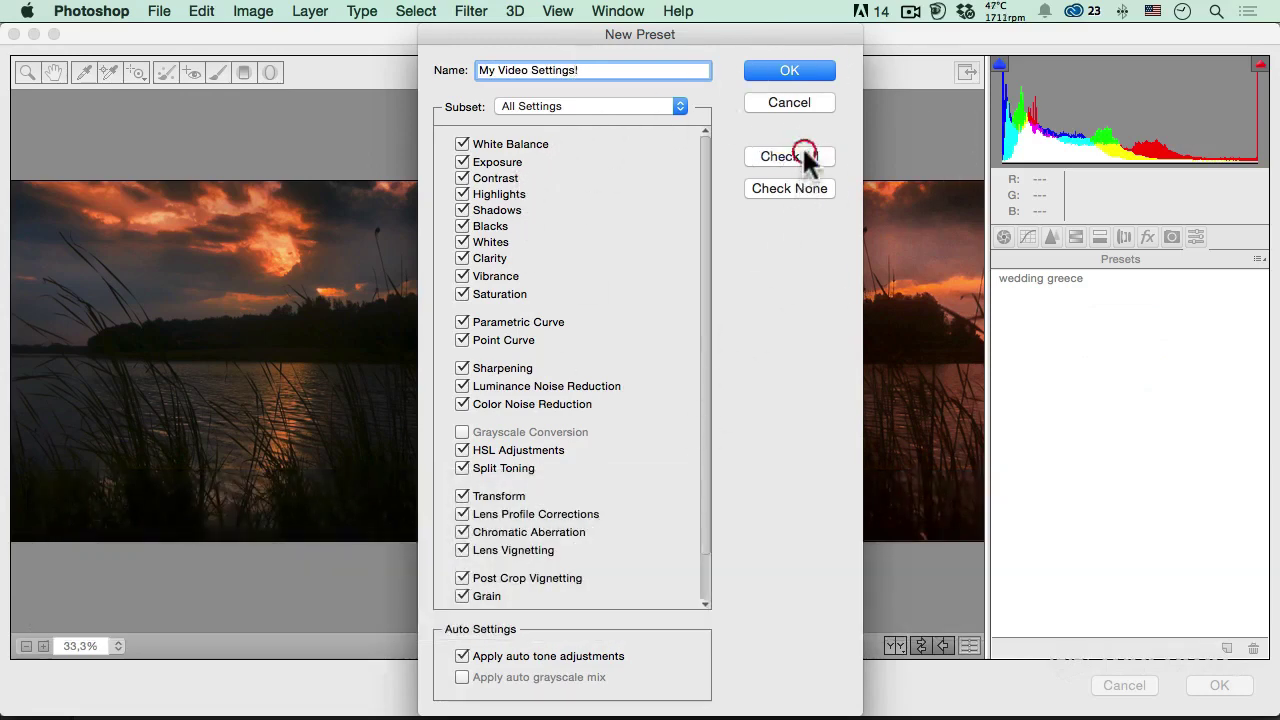
click(790, 70)
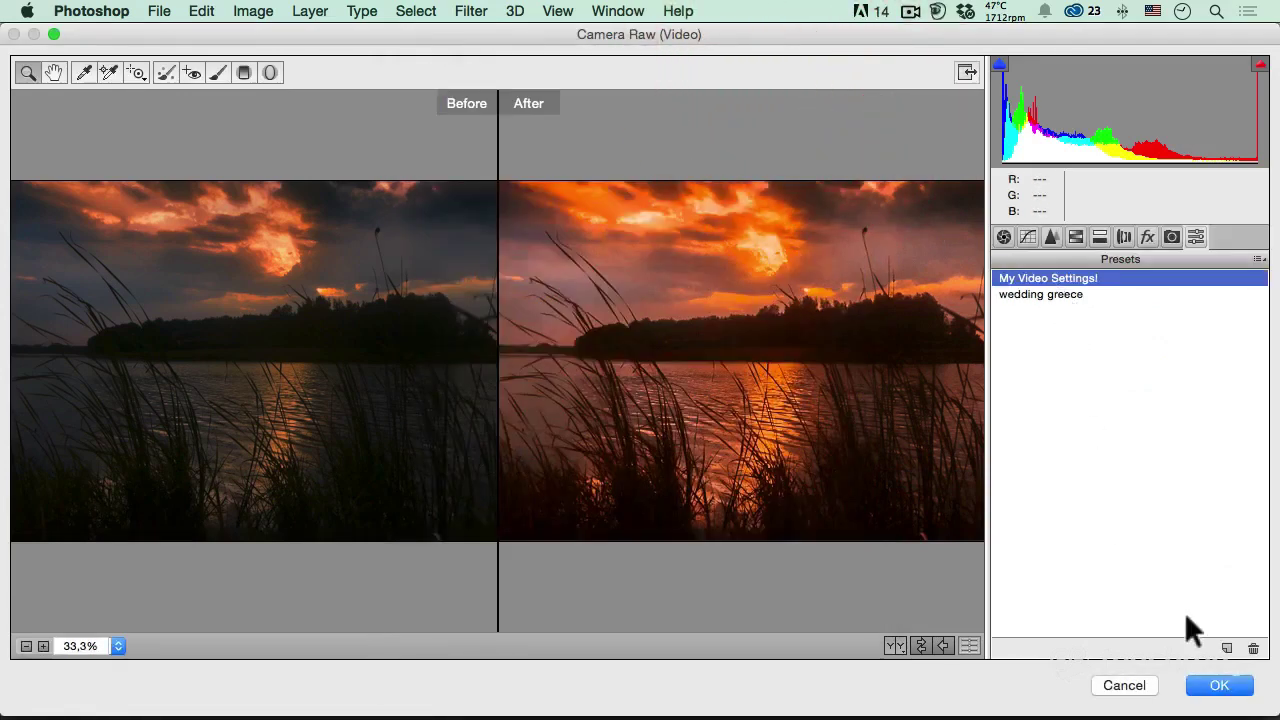
click(1221, 688)
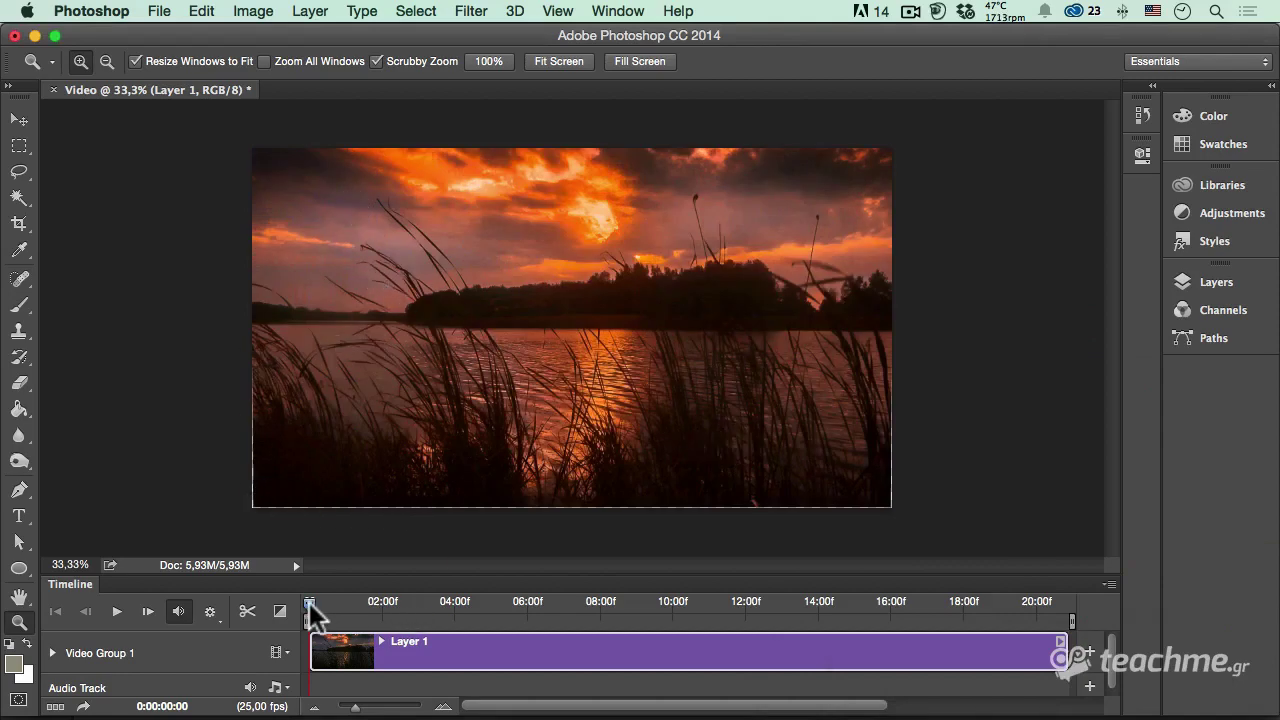
- Scrub the timeline playhead forward to preview the graded clip
drag(313, 605, 418, 607)
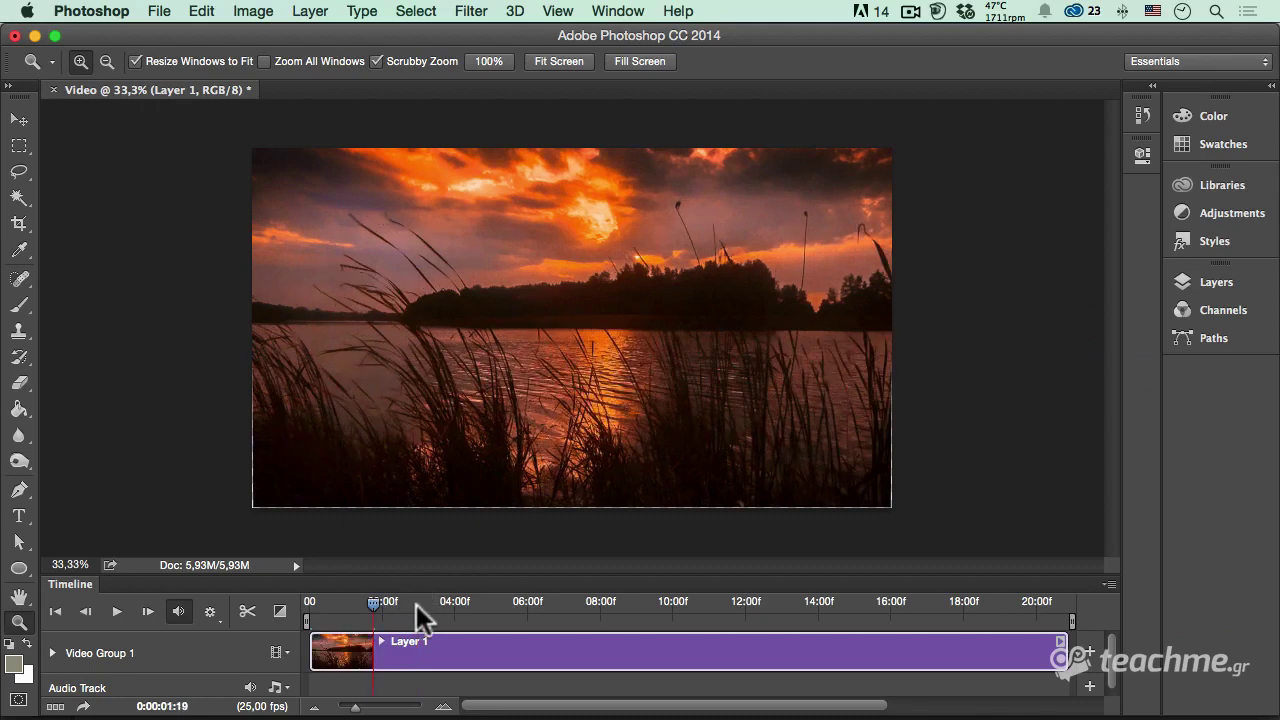
drag(370, 602, 591, 614)
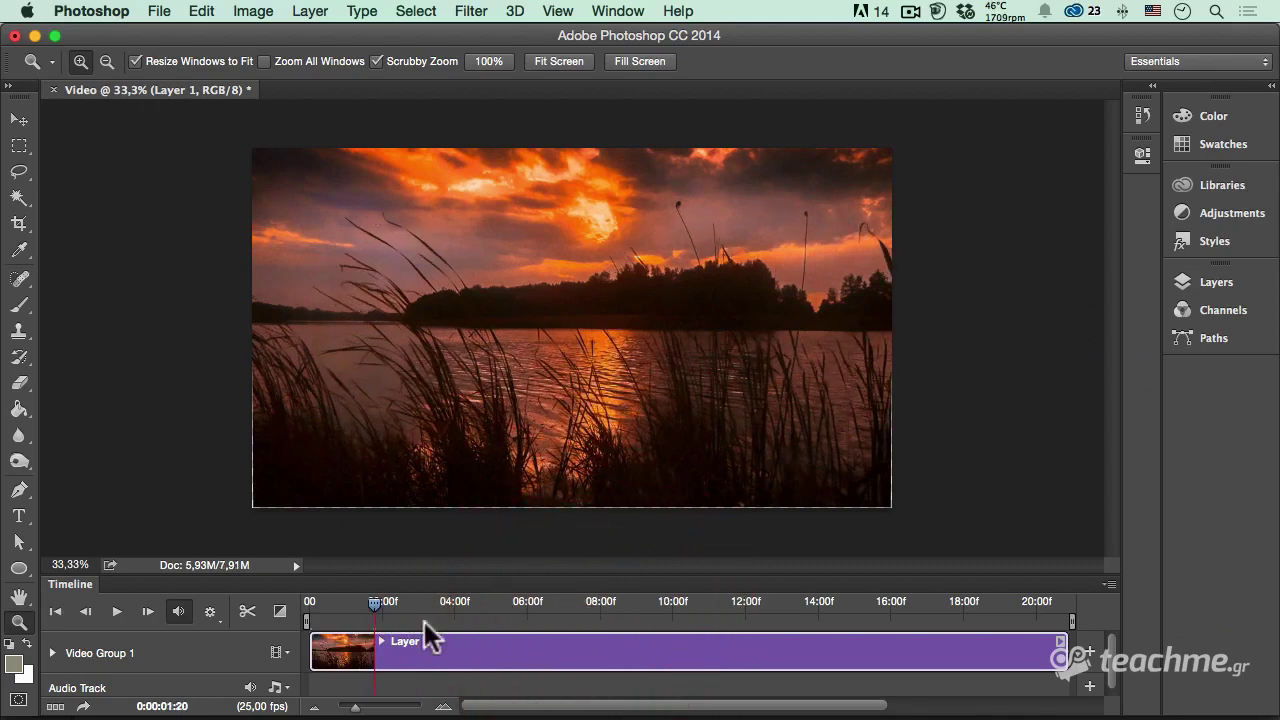
drag(373, 605, 573, 612)
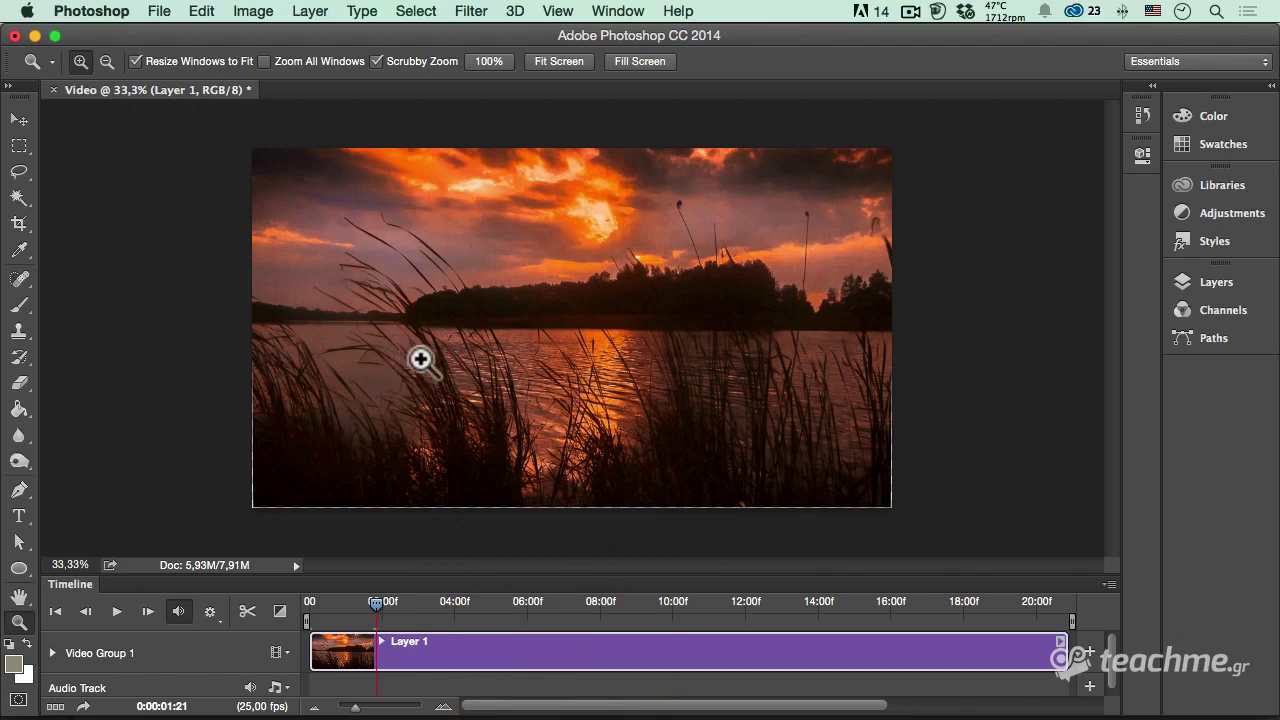
- Step the History back to the Open state, leaving the clip unfiltered
click(1144, 117)
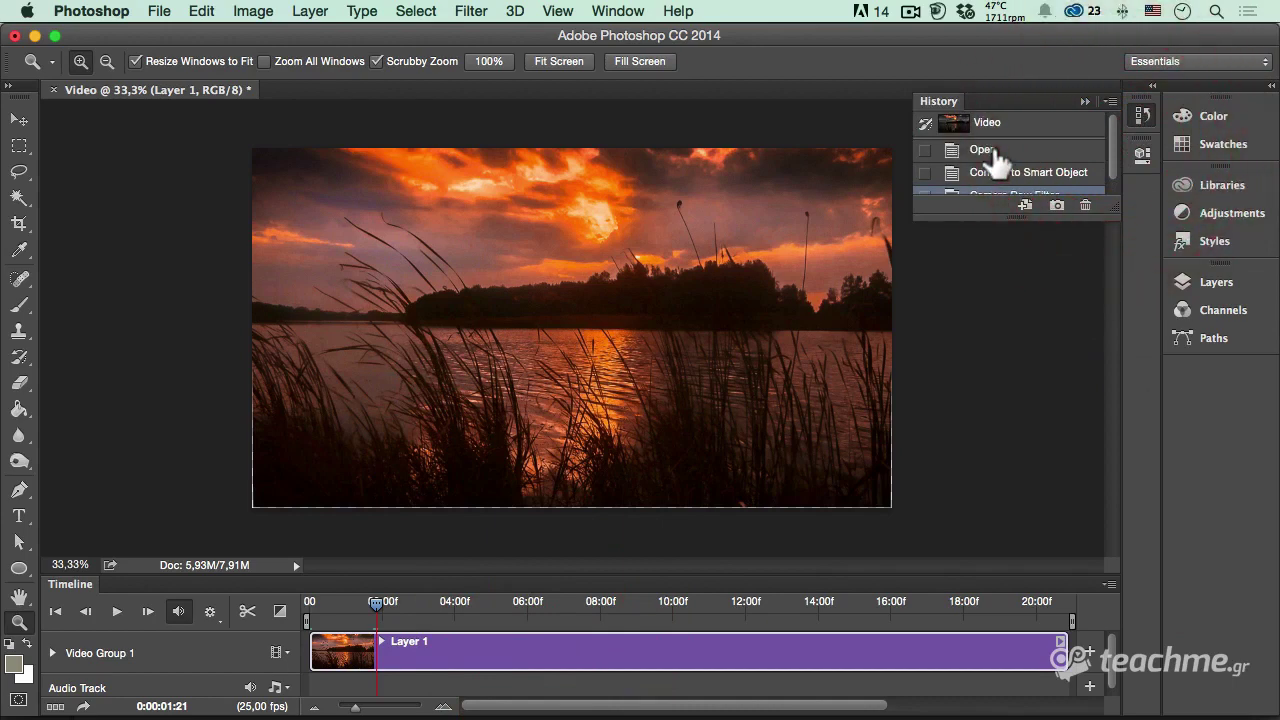
click(995, 152)
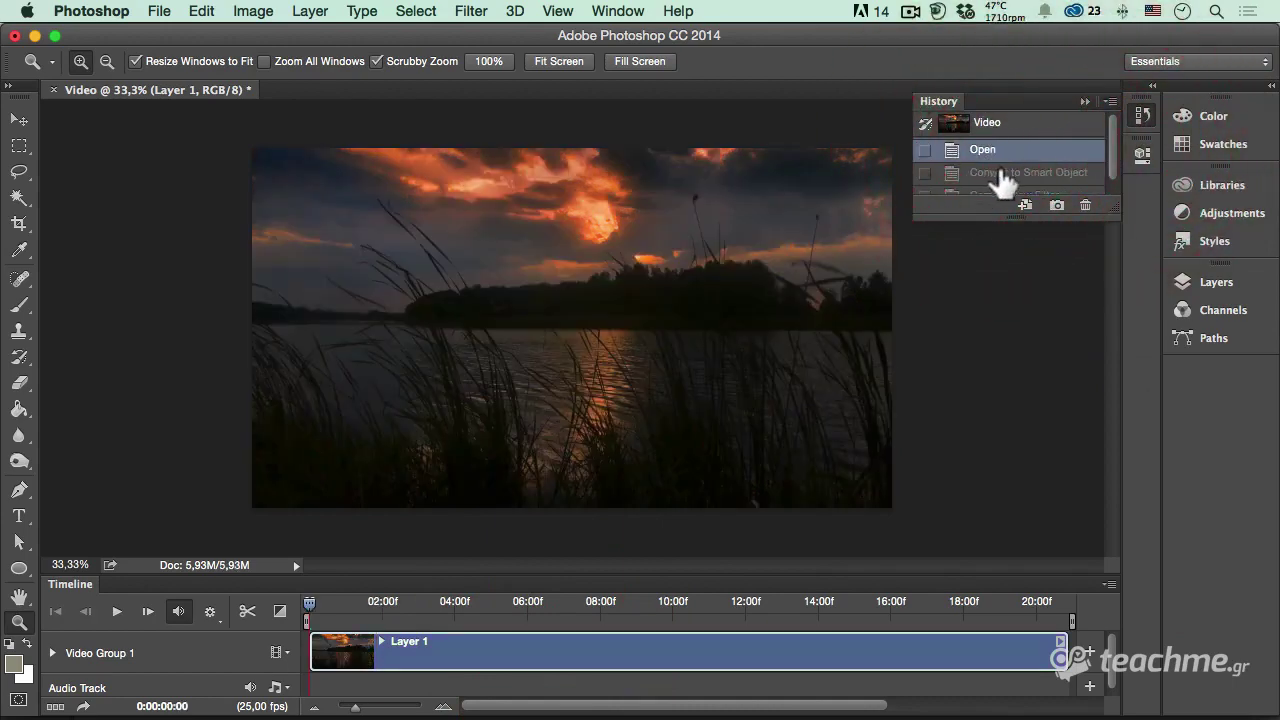
scroll(995, 170, down, 1)
click(995, 183)
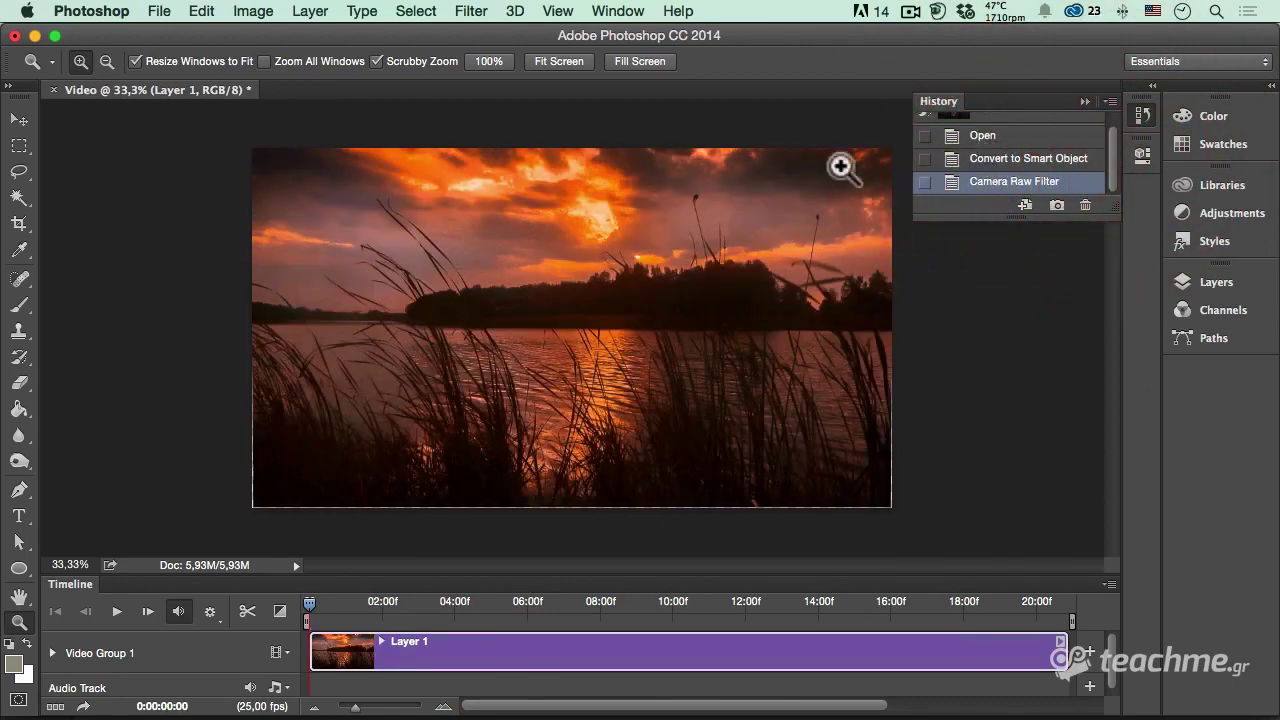
scroll(1030, 170, up, 1)
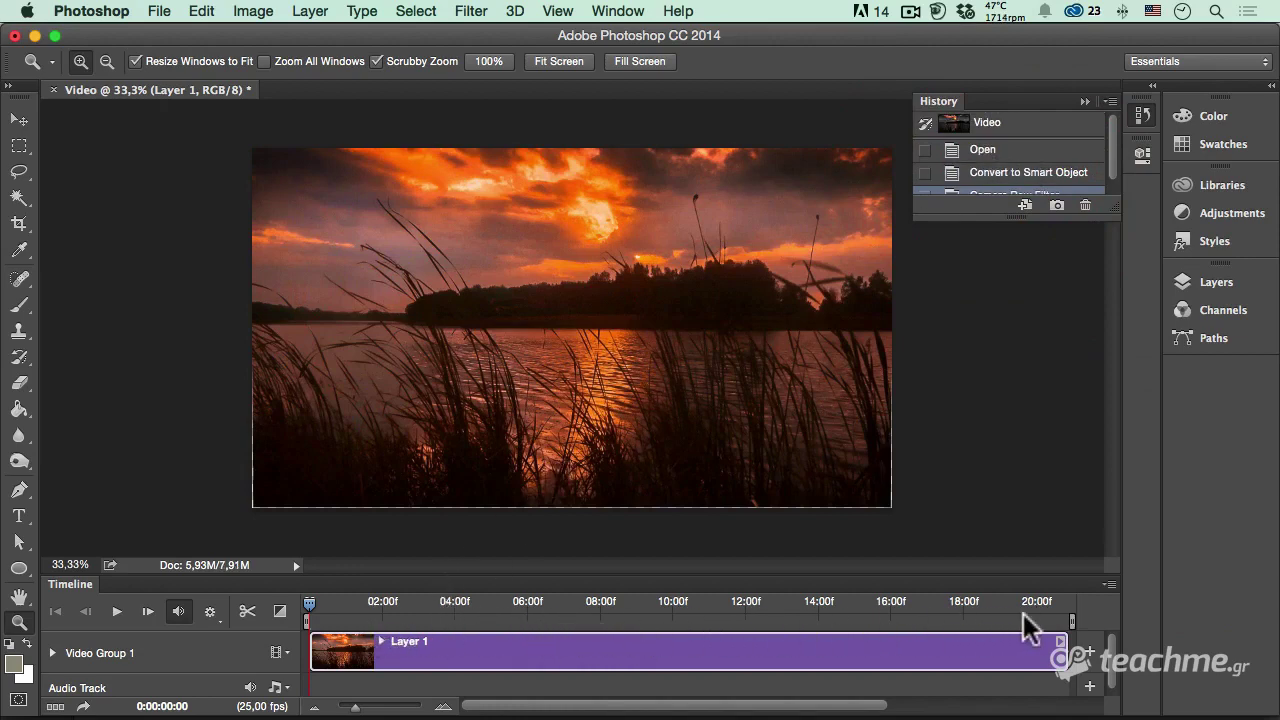
click(984, 153)
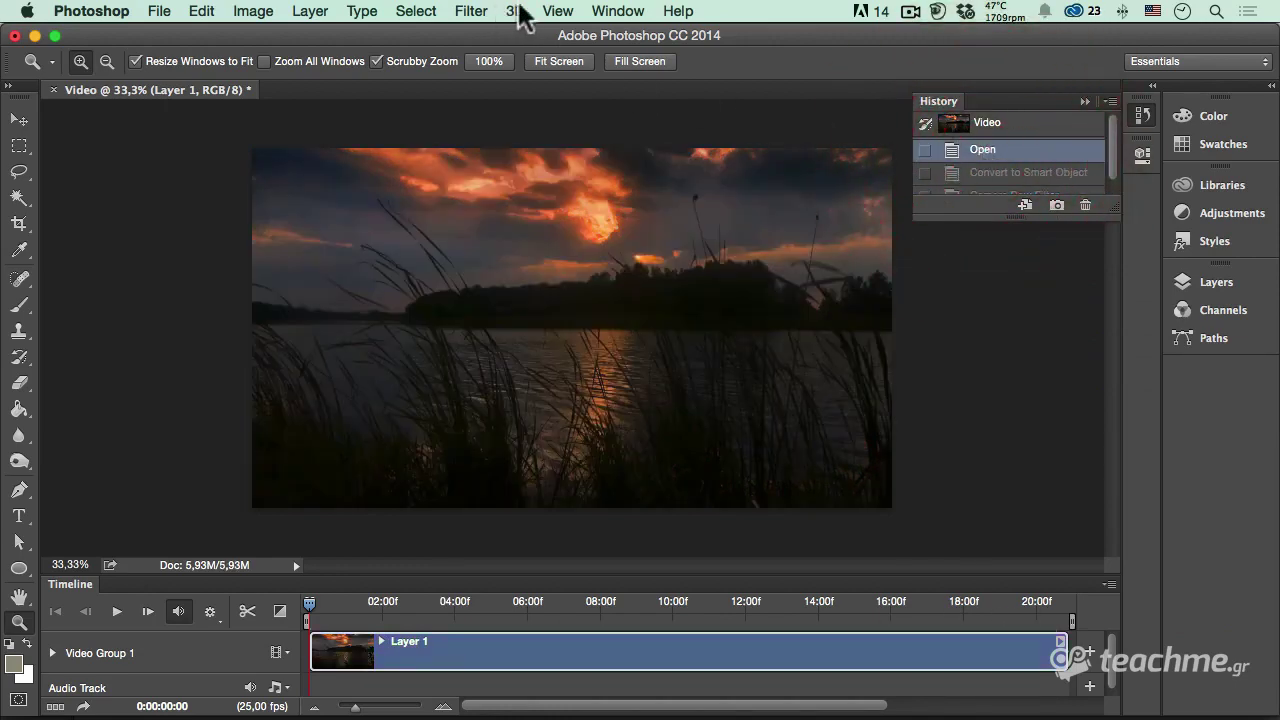
- Reopen Camera Raw on the clip and apply the My Video Settings! preset
click(470, 11)
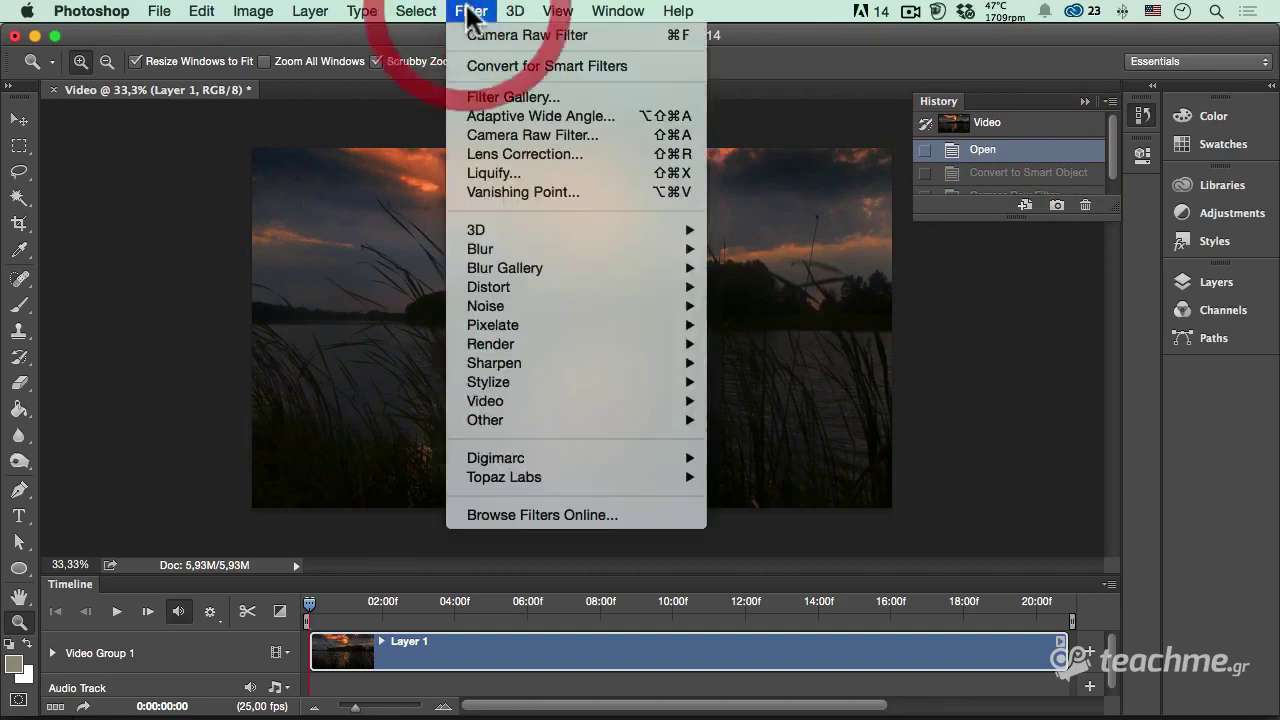
click(549, 135)
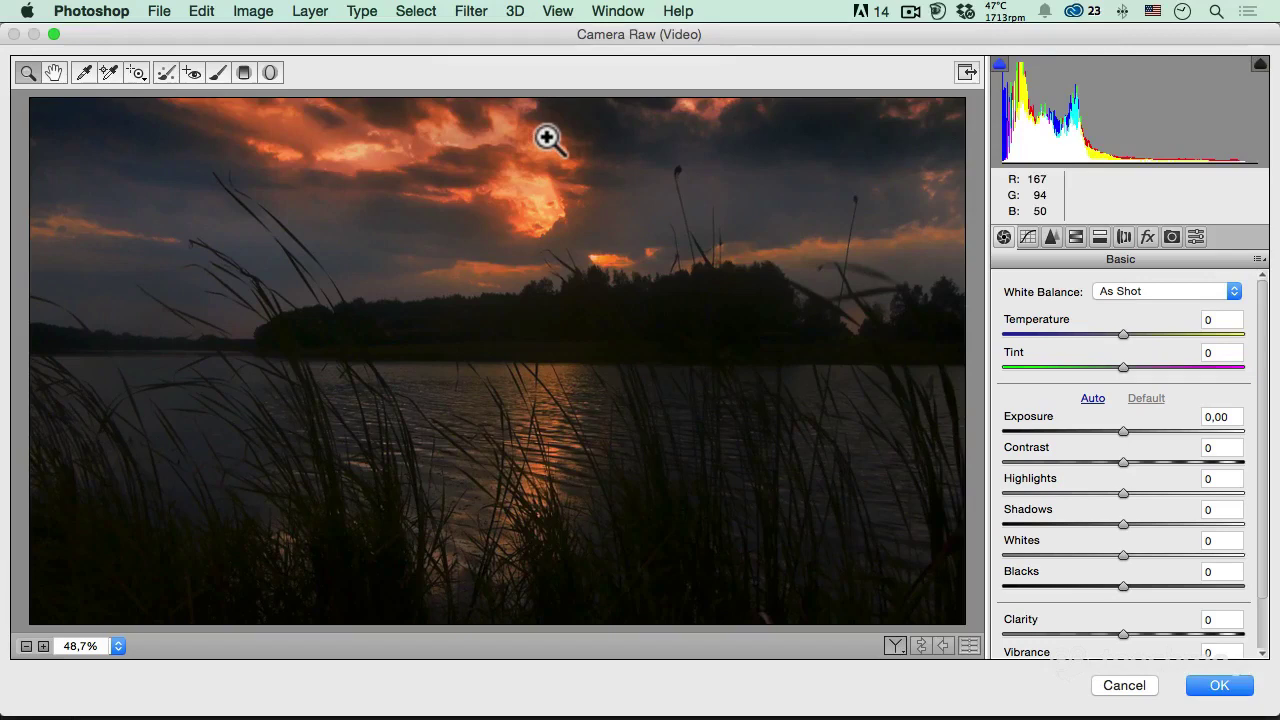
click(1196, 236)
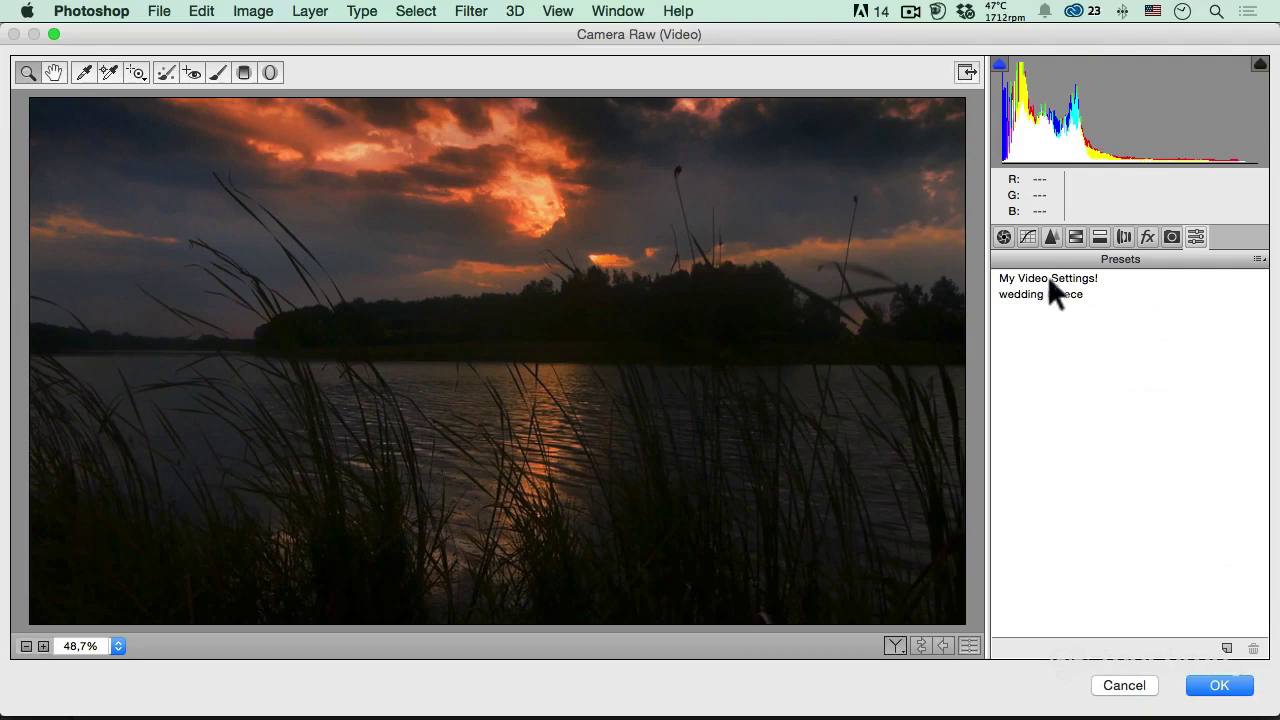
click(1049, 278)
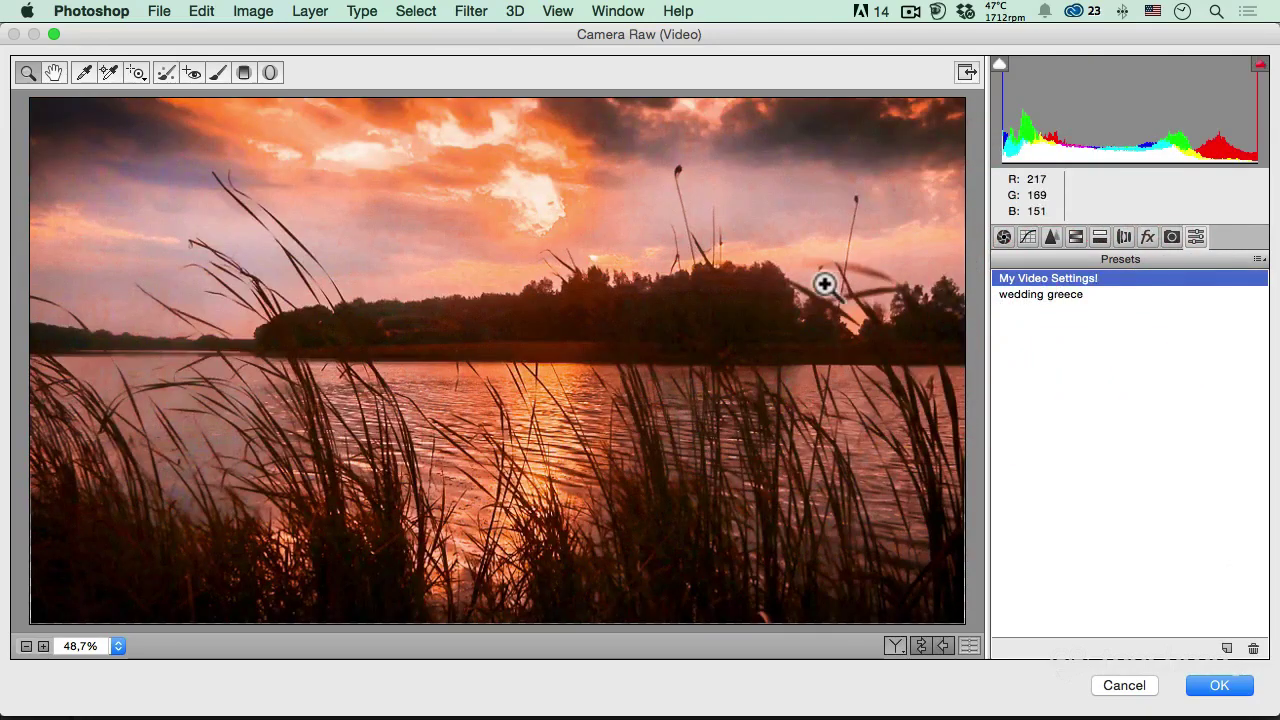
alt+click(683, 272)
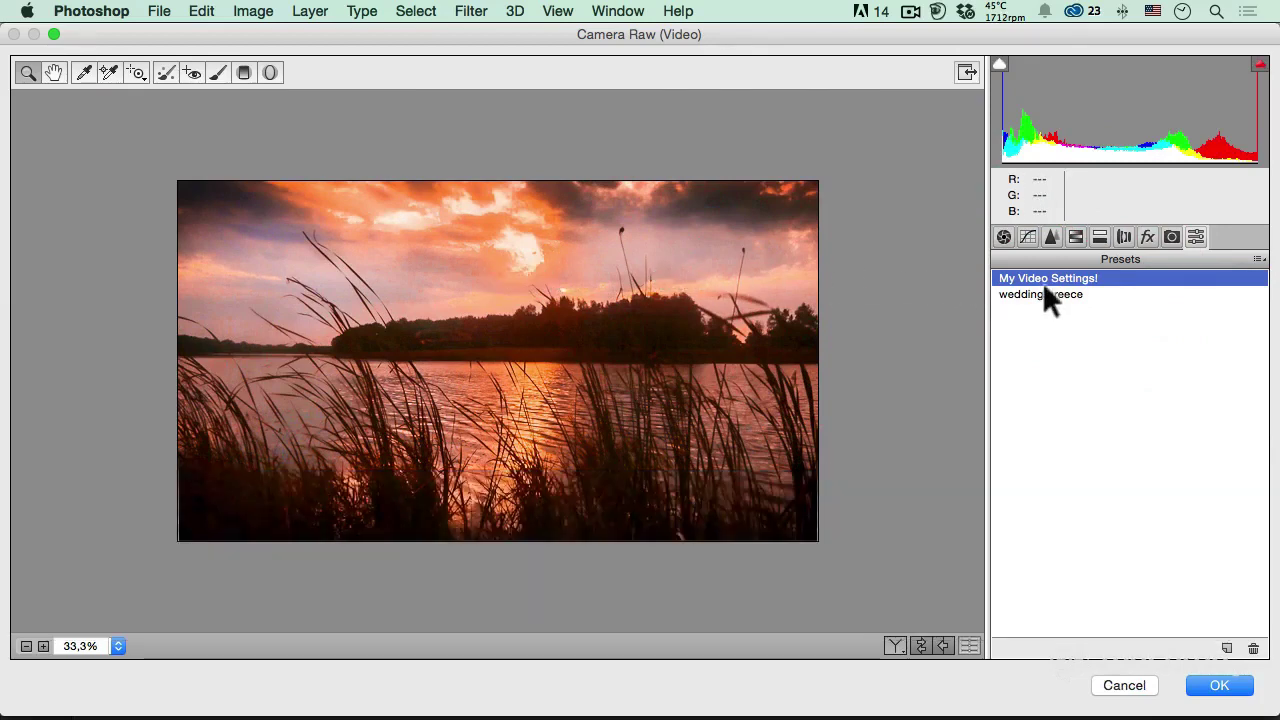
- Review the loaded Basic and Tone Curve values, delete the preset, and cancel Camera Raw
click(1003, 237)
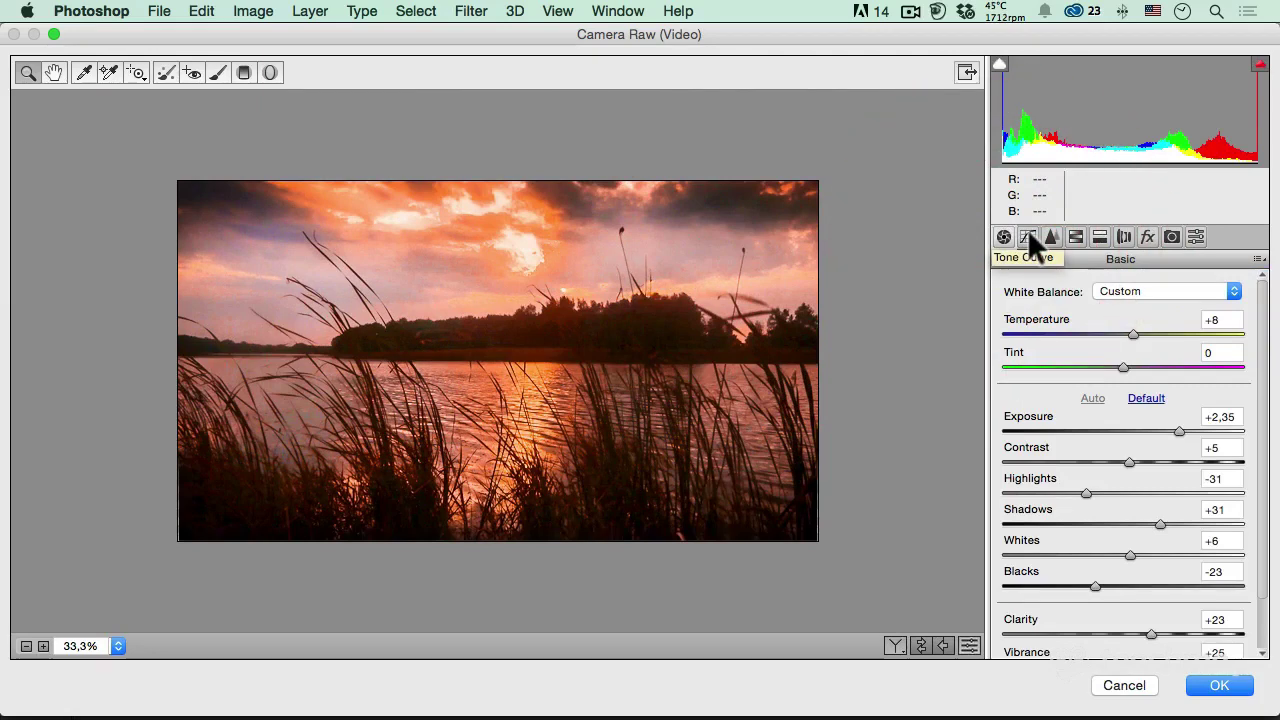
click(1028, 236)
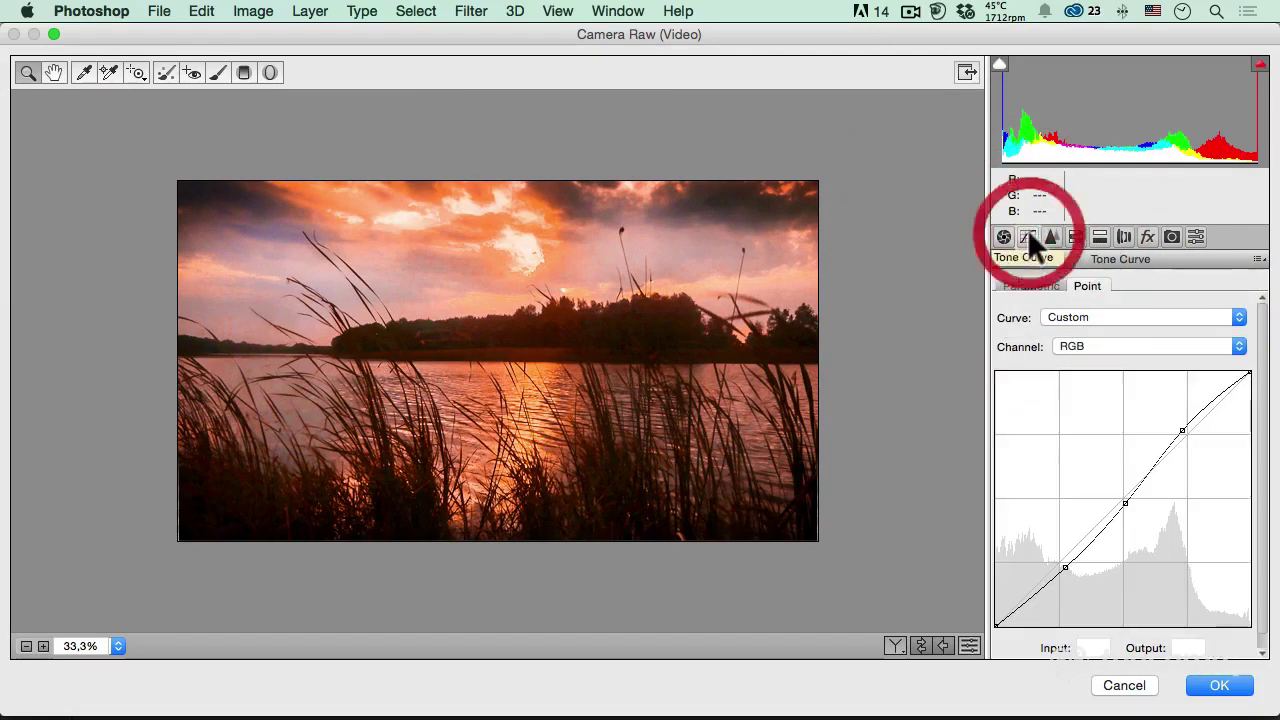
click(1003, 237)
click(1195, 236)
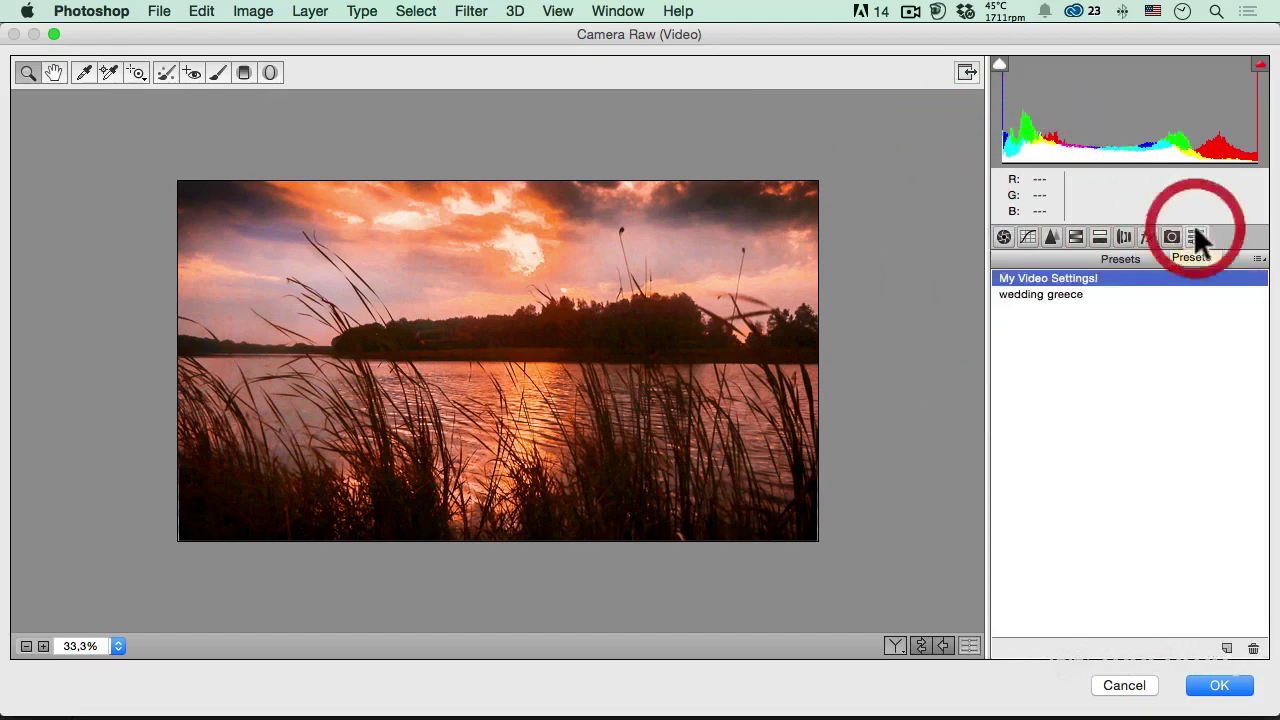
click(1254, 648)
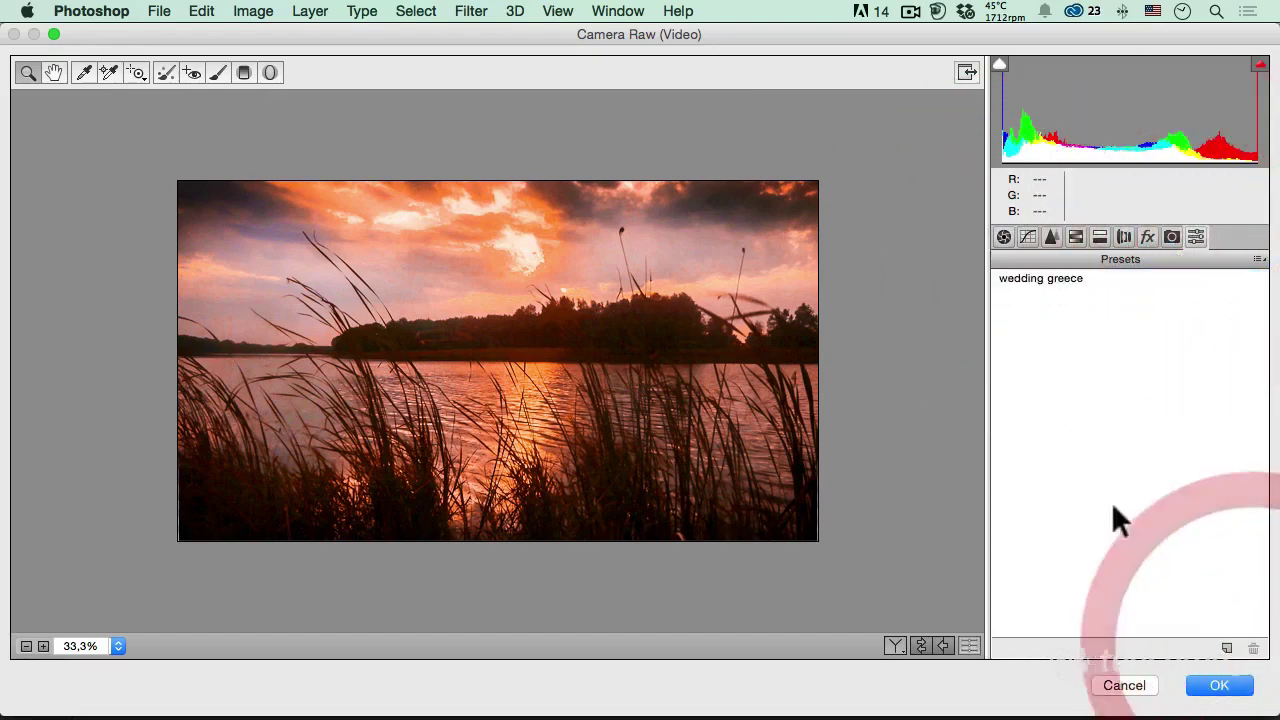
click(1124, 685)
- Reopen Camera Raw on the video and set Exposure +2,00 and Temperature +9
click(468, 12)
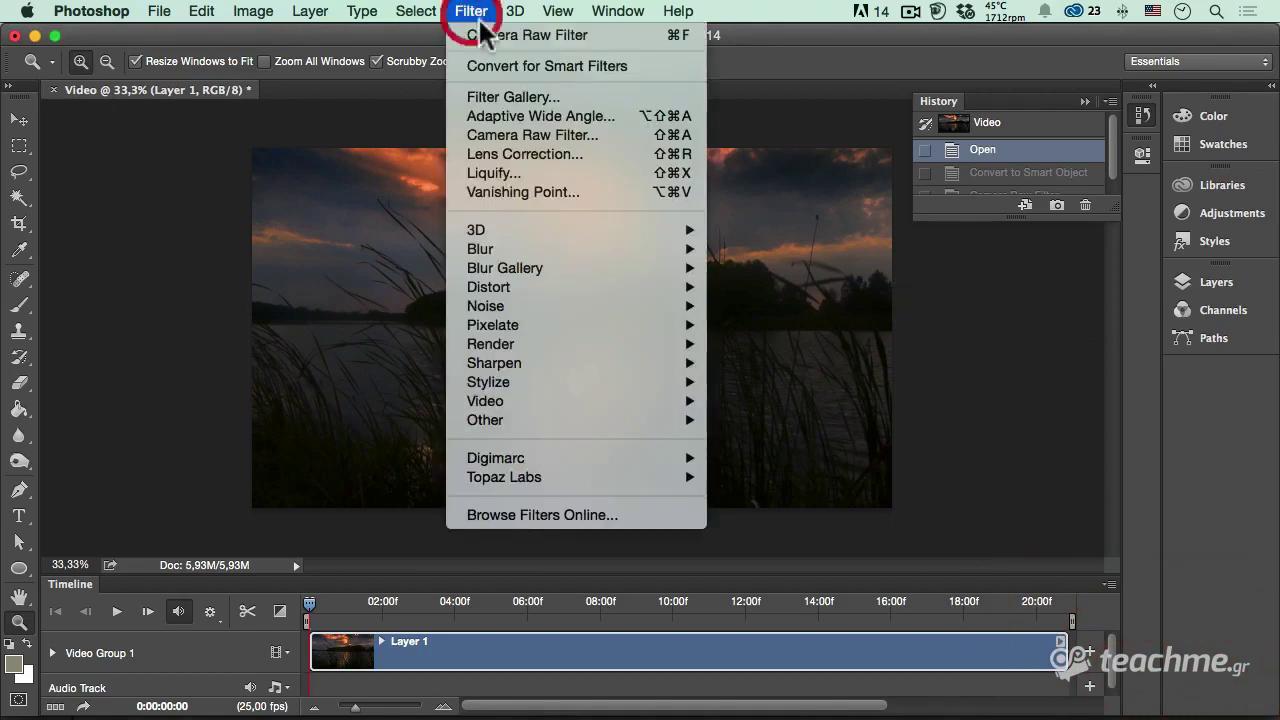
click(538, 136)
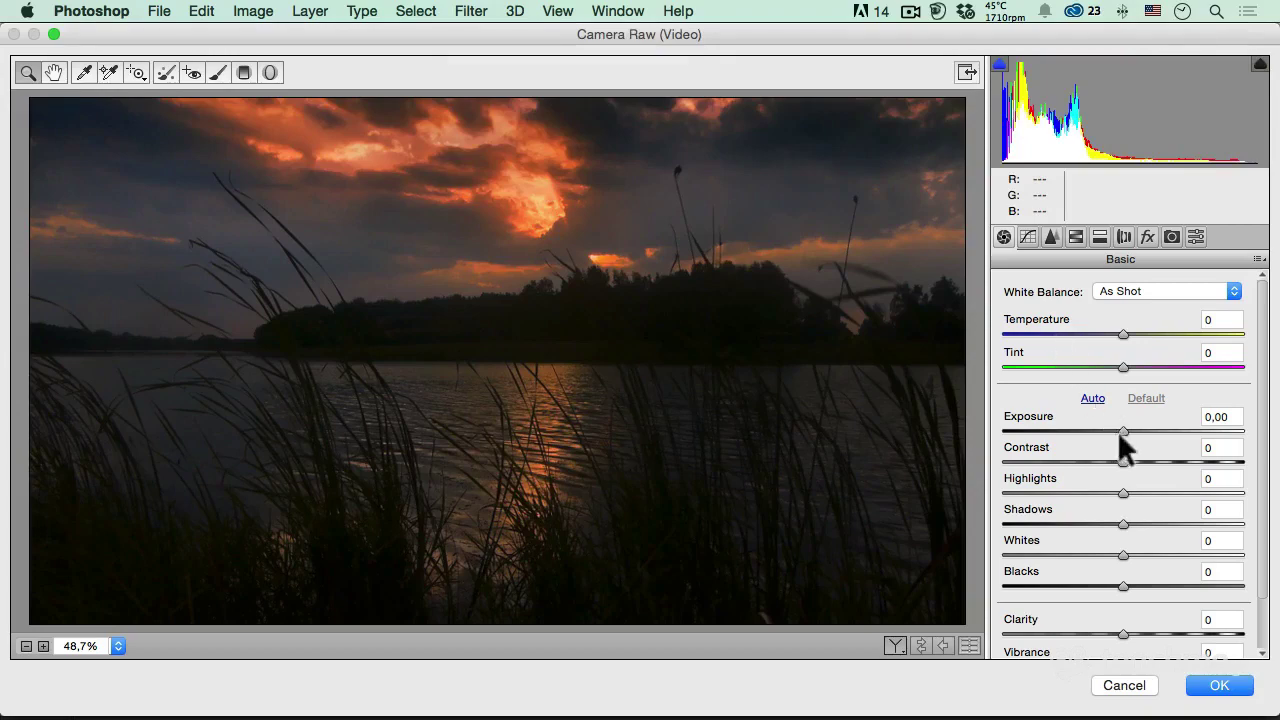
drag(1123, 431, 1168, 421)
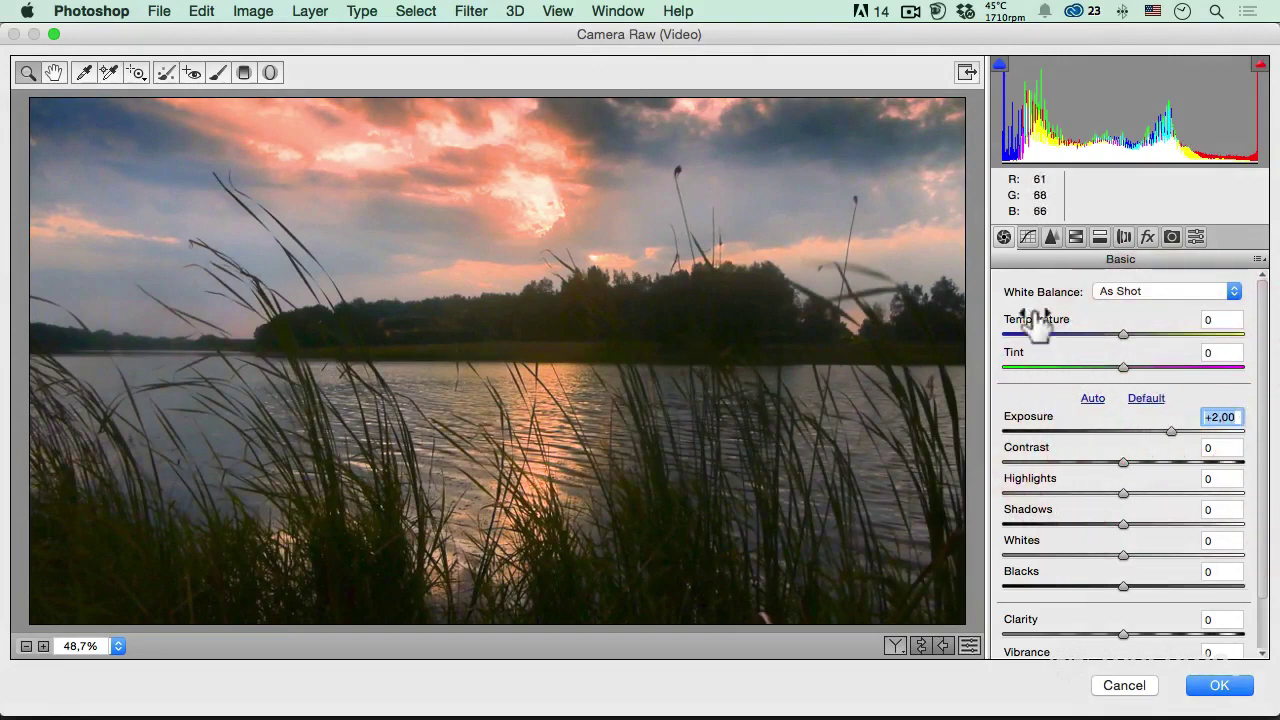
drag(1119, 329, 1130, 325)
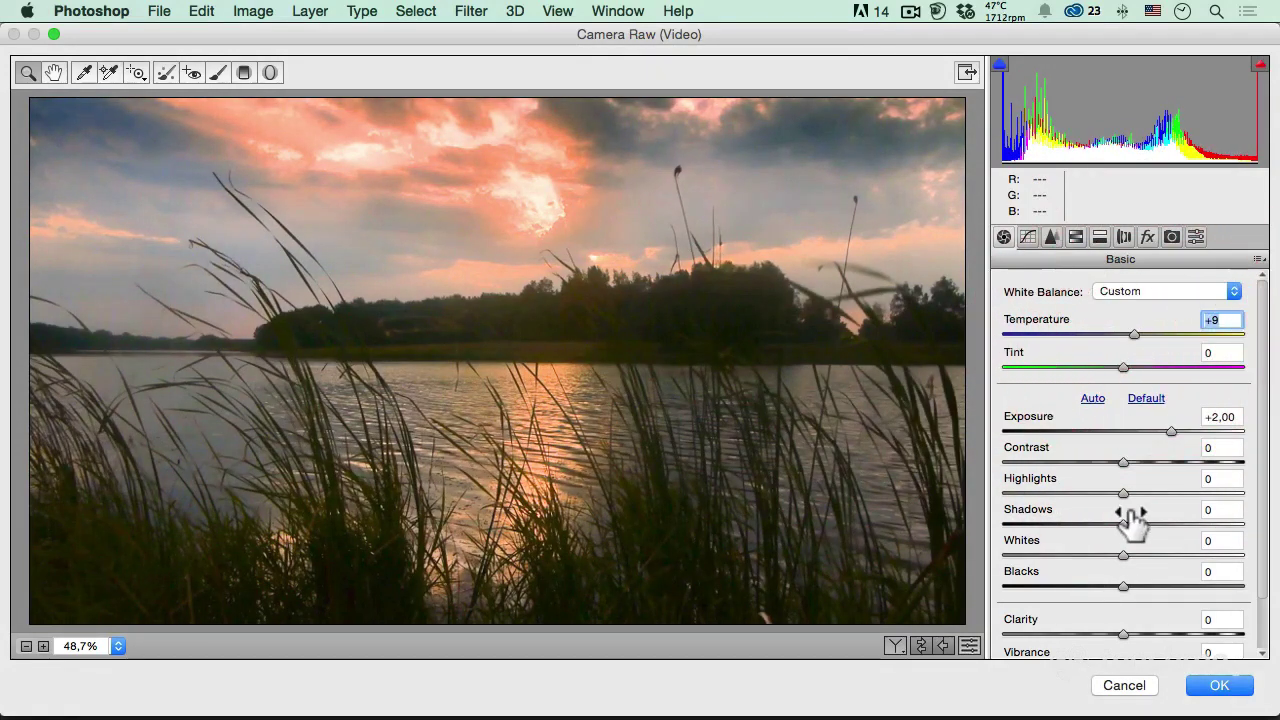
- Set Contrast +50, Shadows +38, Blacks +50, Whites -51 and Highlights -100
click(1123, 458)
drag(1123, 458, 1182, 460)
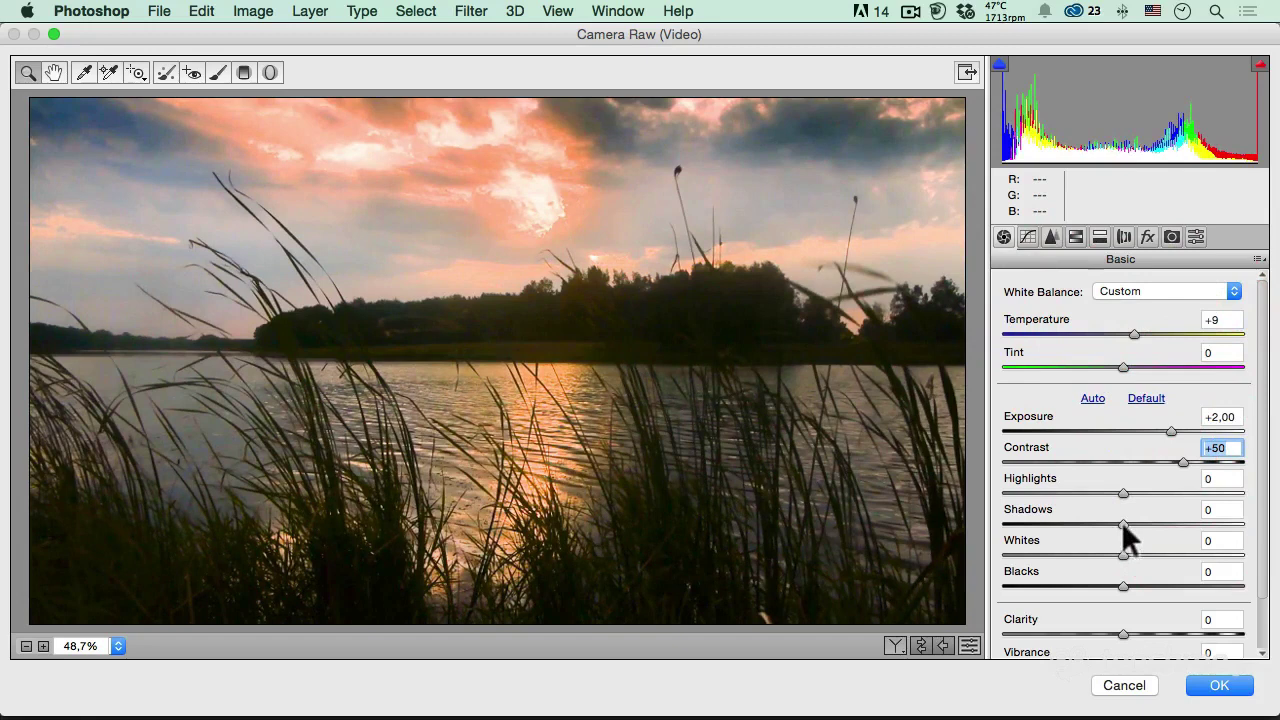
drag(1123, 524, 1168, 524)
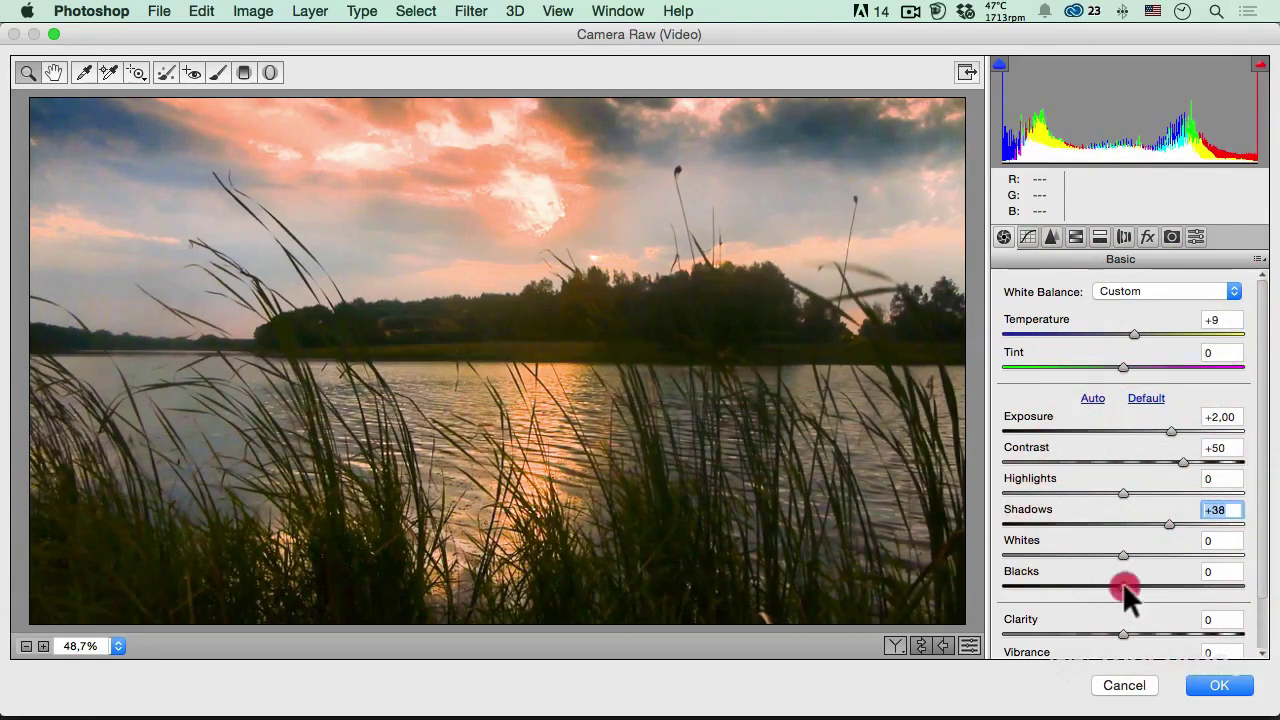
drag(1123, 585, 1183, 586)
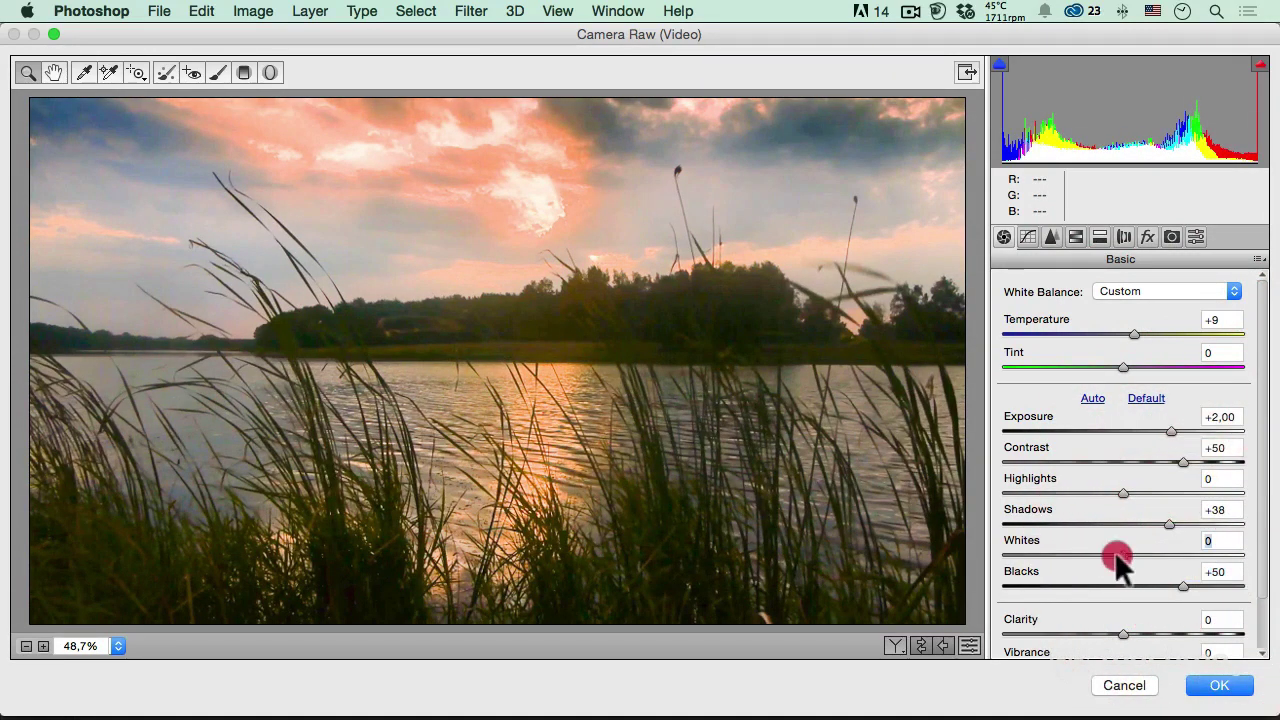
drag(1118, 558, 1058, 558)
drag(1123, 493, 958, 490)
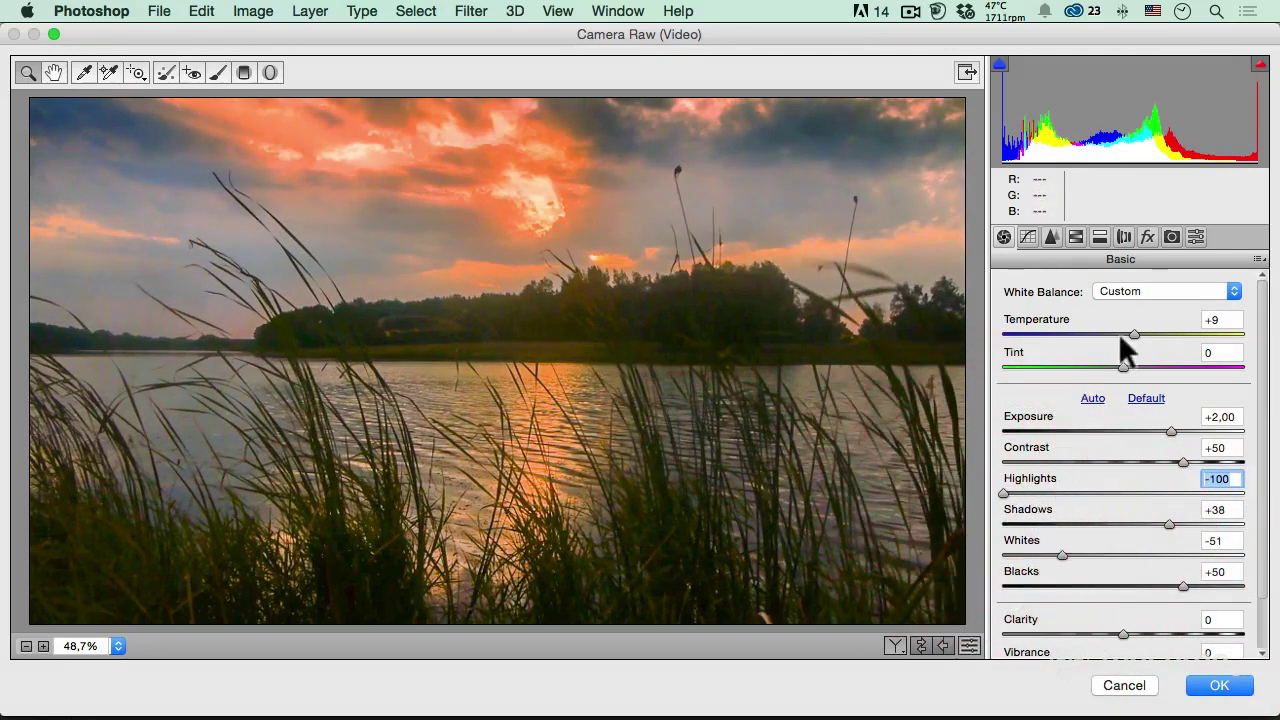
- Save all current settings to a file named 'My Correct Video Settings!'
click(1259, 261)
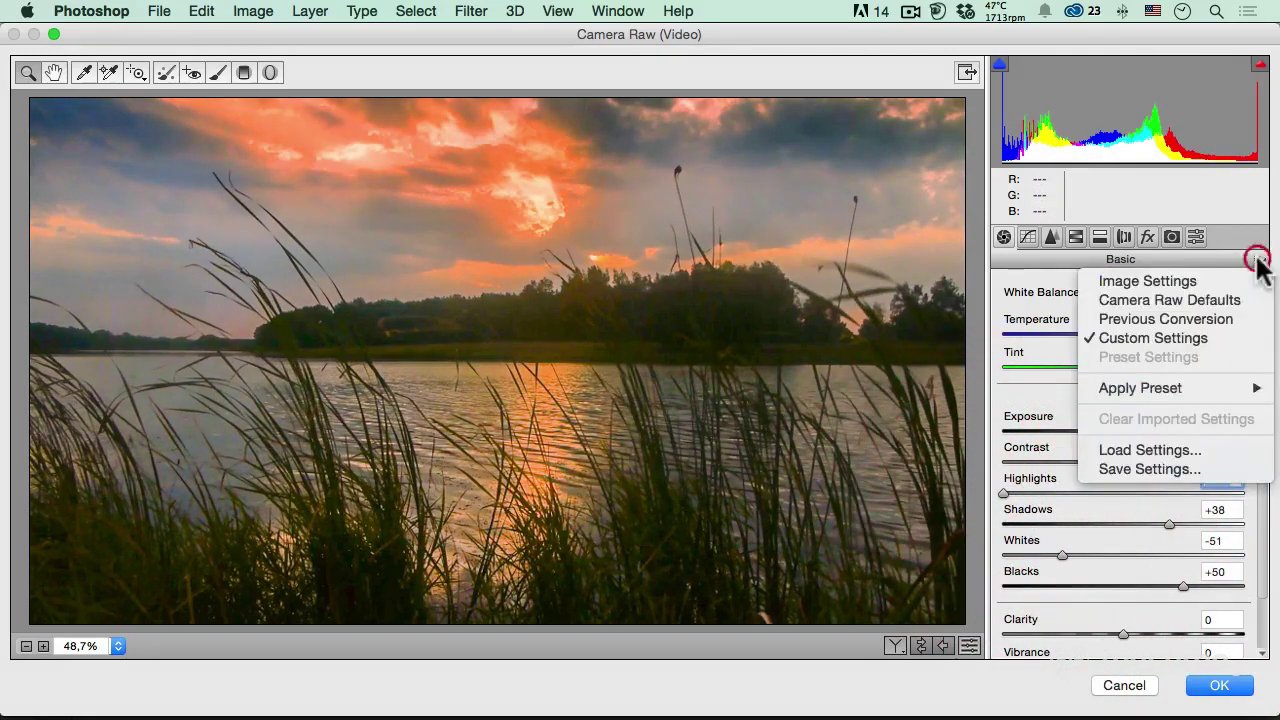
click(1134, 472)
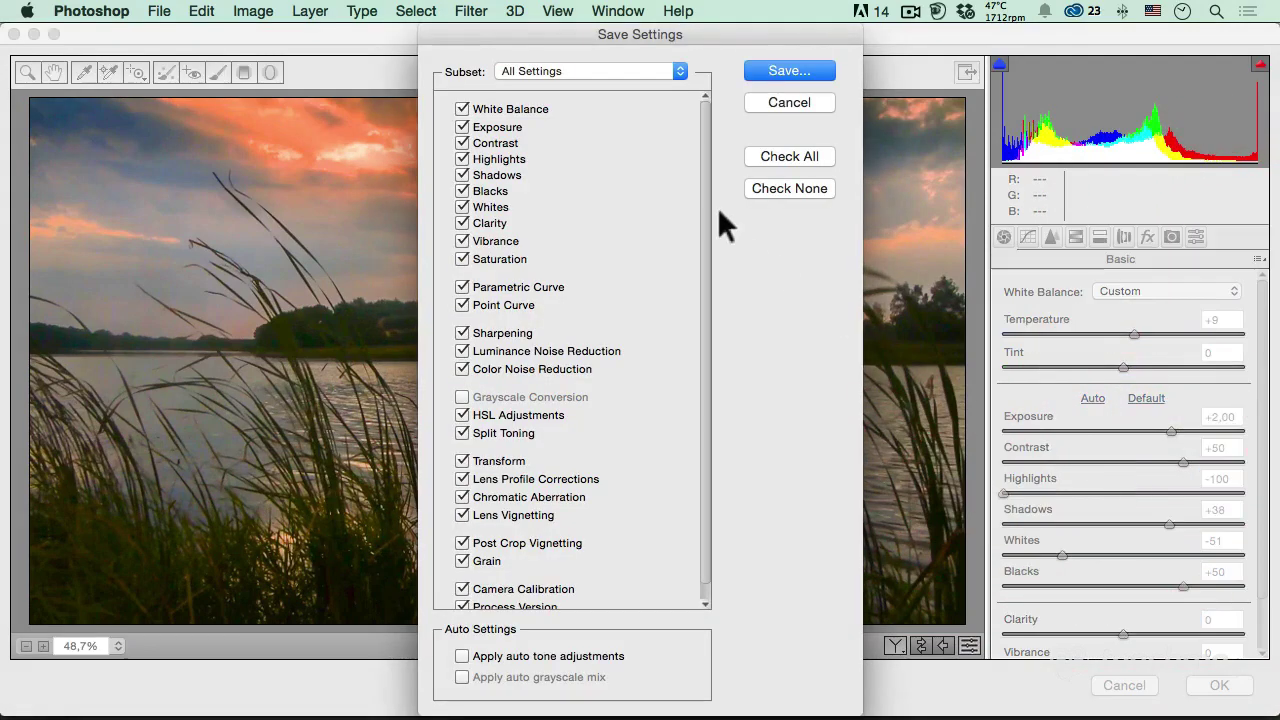
click(782, 72)
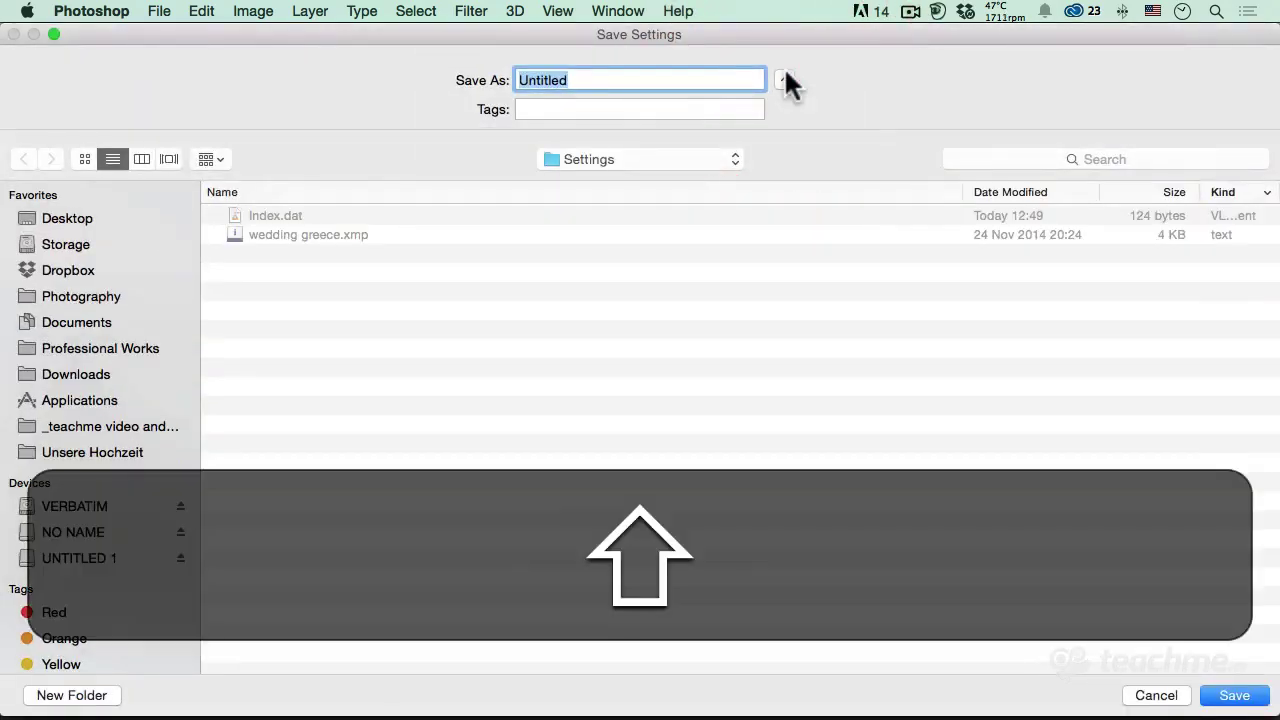
text(My Cor)
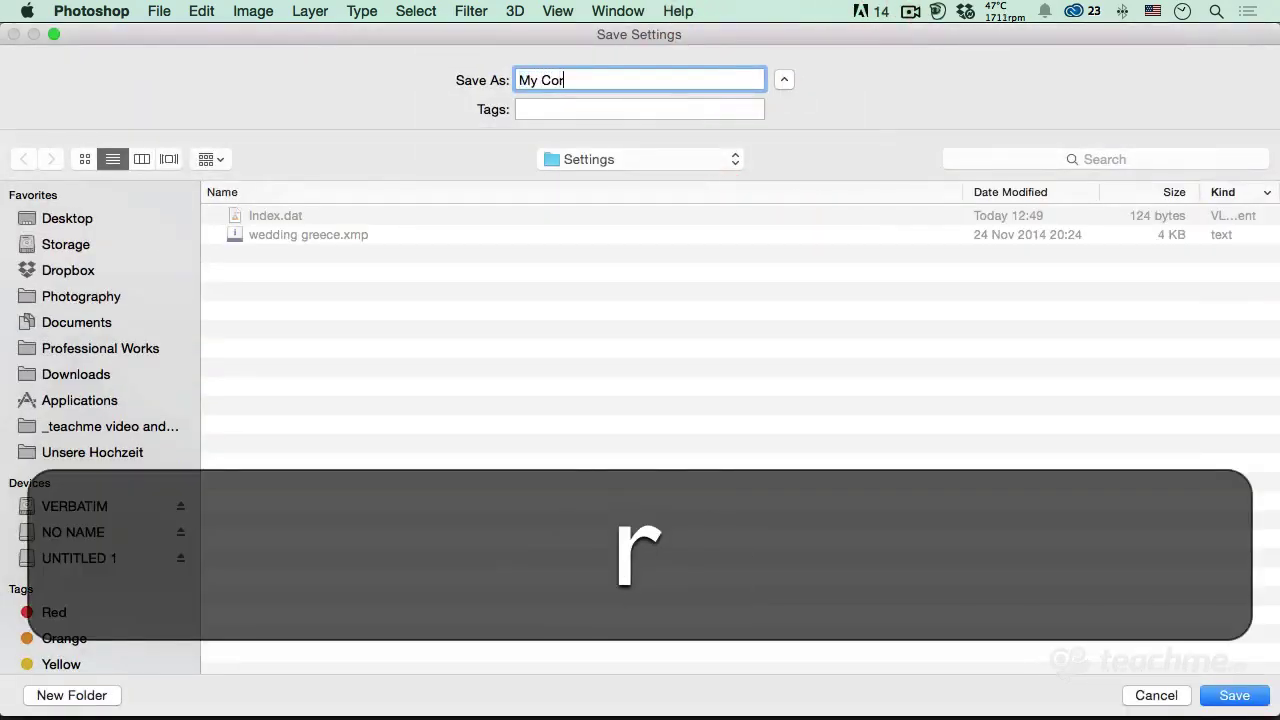
text(rect Video )
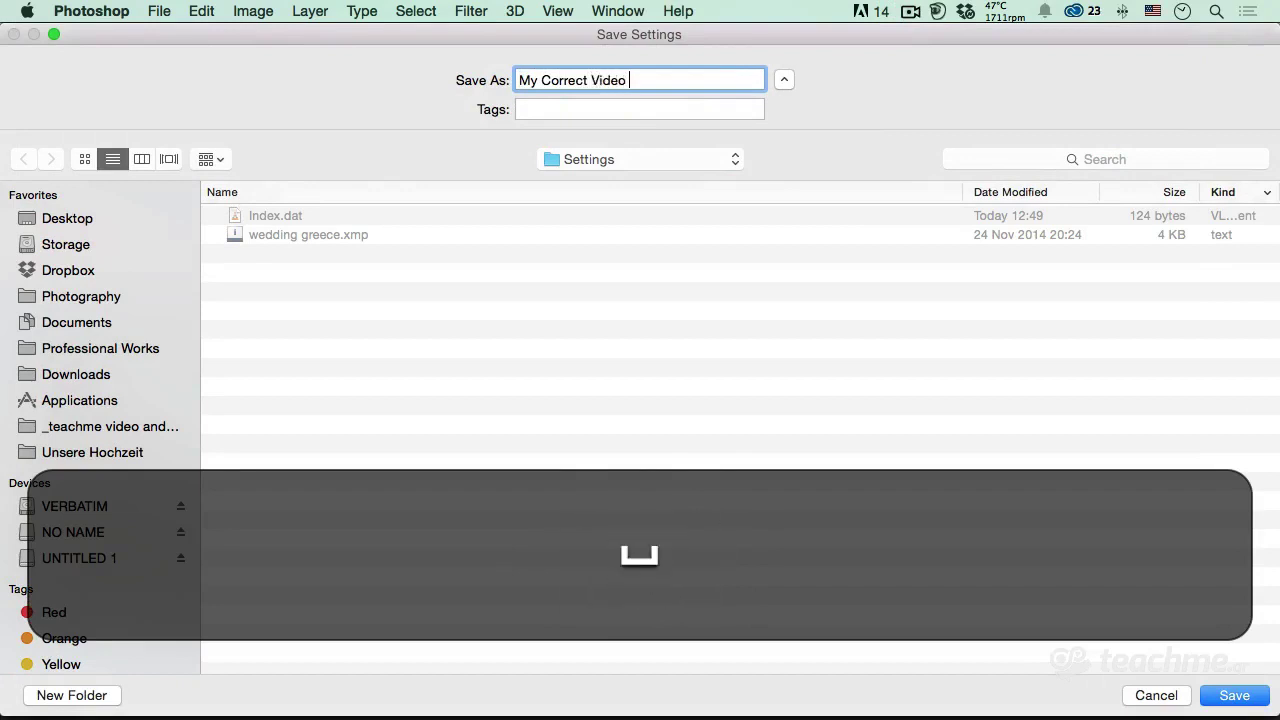
text(Settings!)
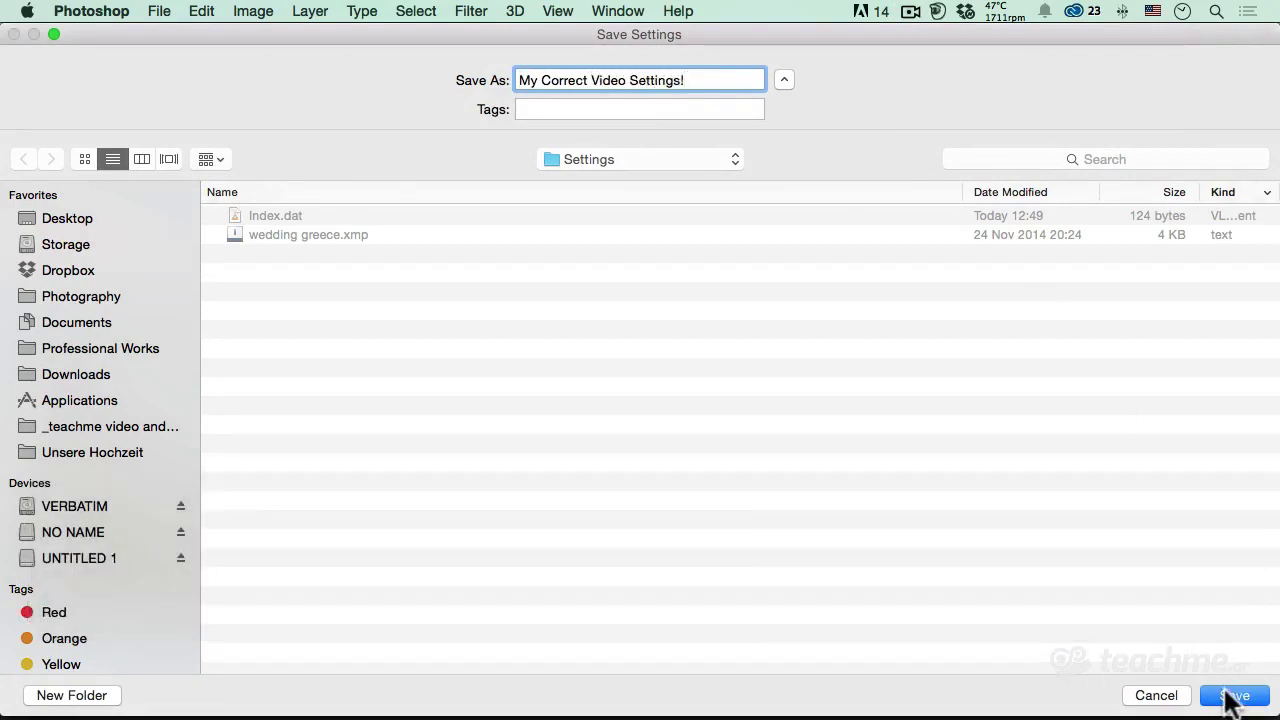
click(1232, 700)
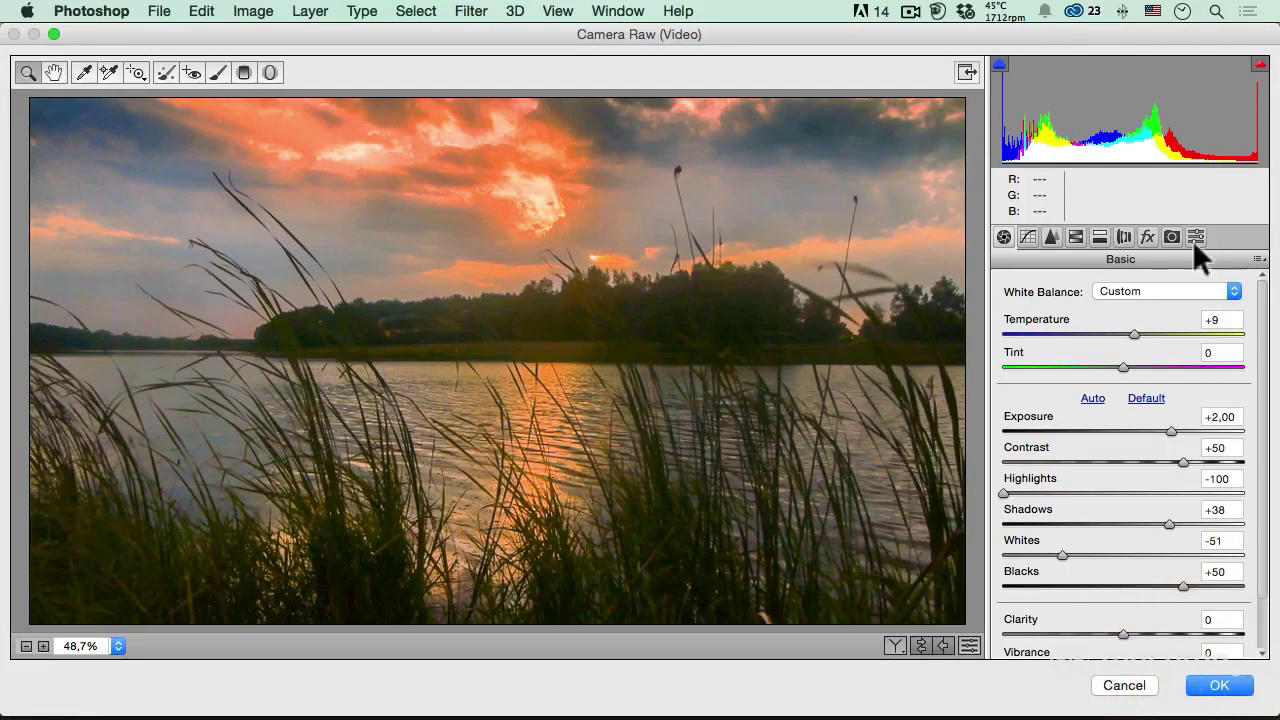
- Check the Presets list, then apply the Camera Raw grade to the clip
click(1192, 234)
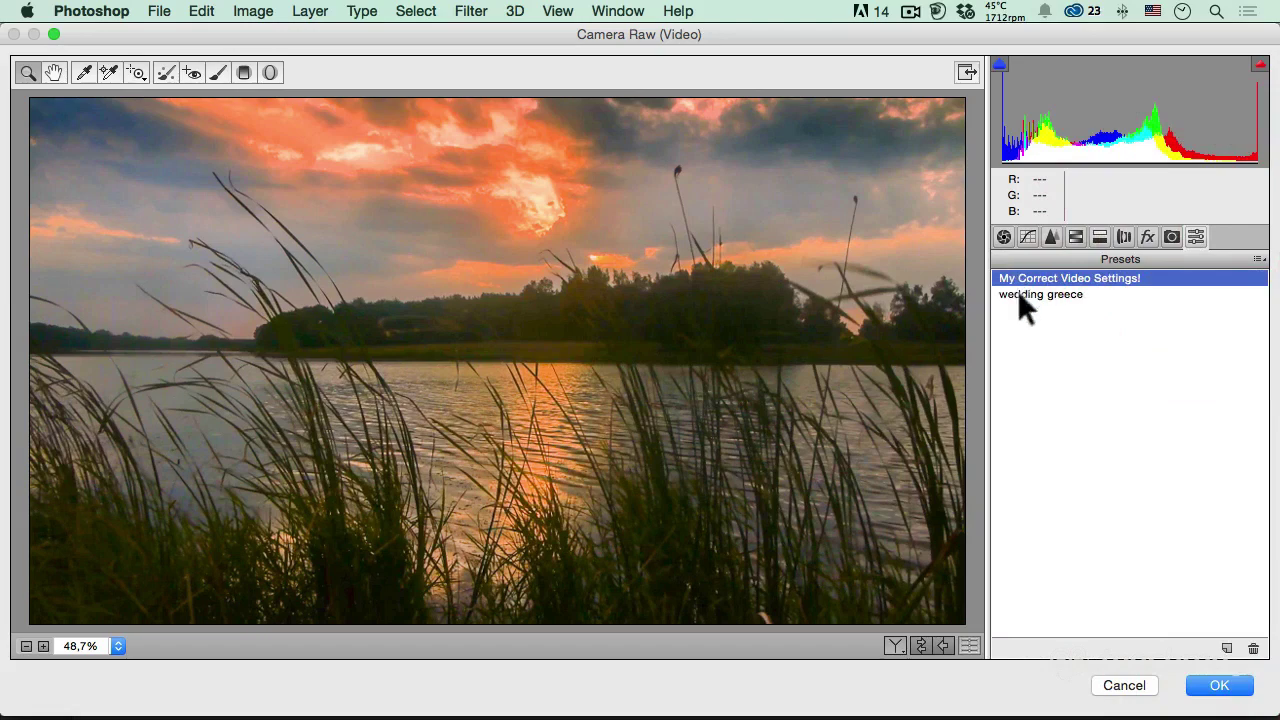
click(1003, 234)
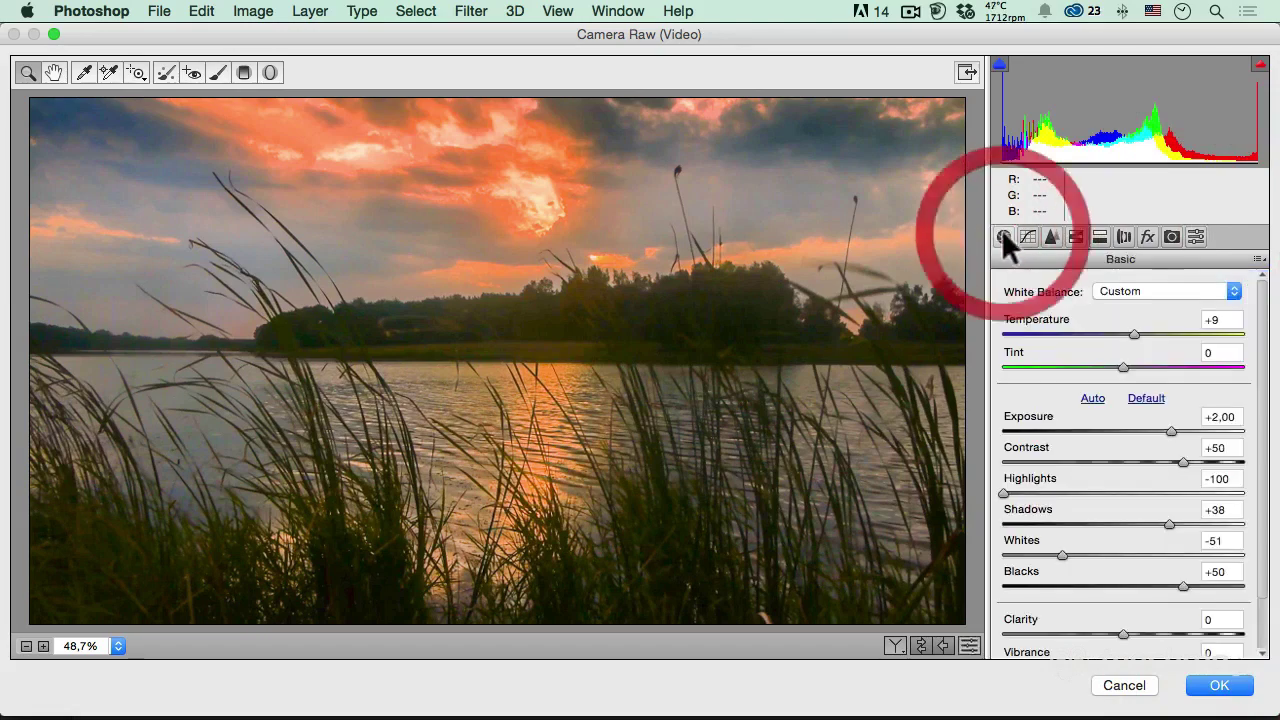
click(1218, 688)
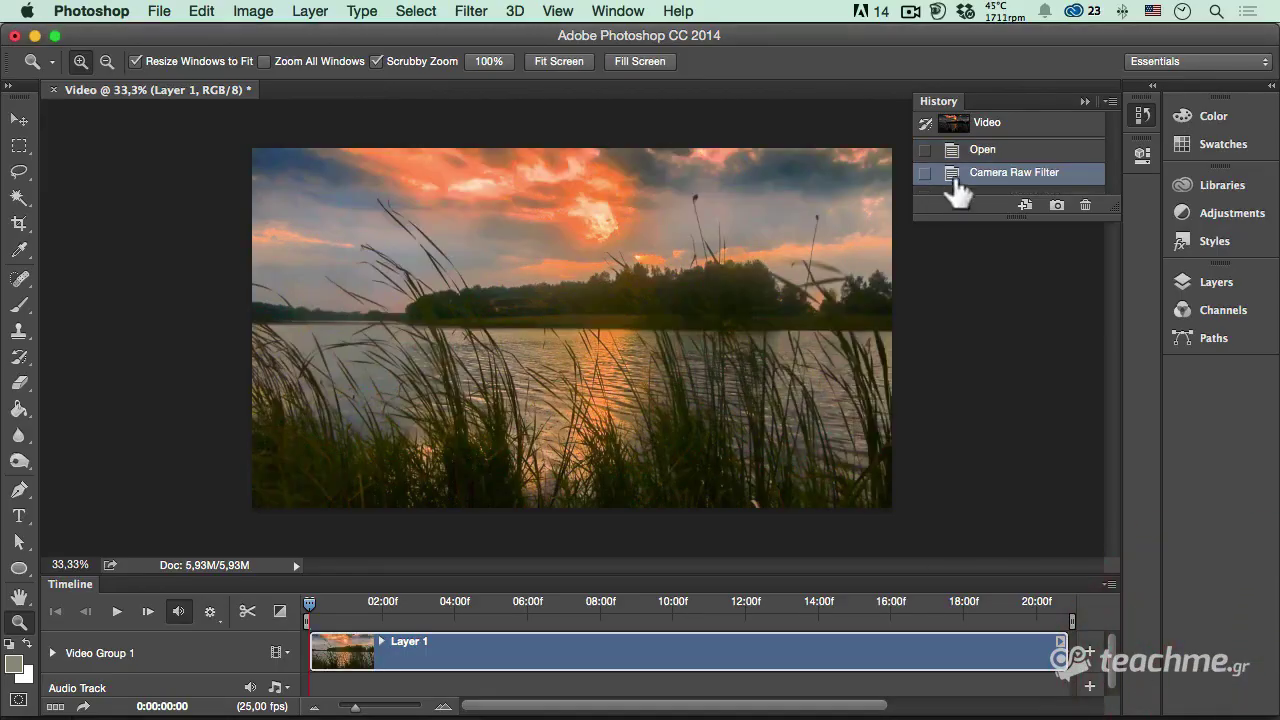
- Revert to the Open state, convert Layer 1 to a smart object, and open Camera Raw Filter
click(983, 152)
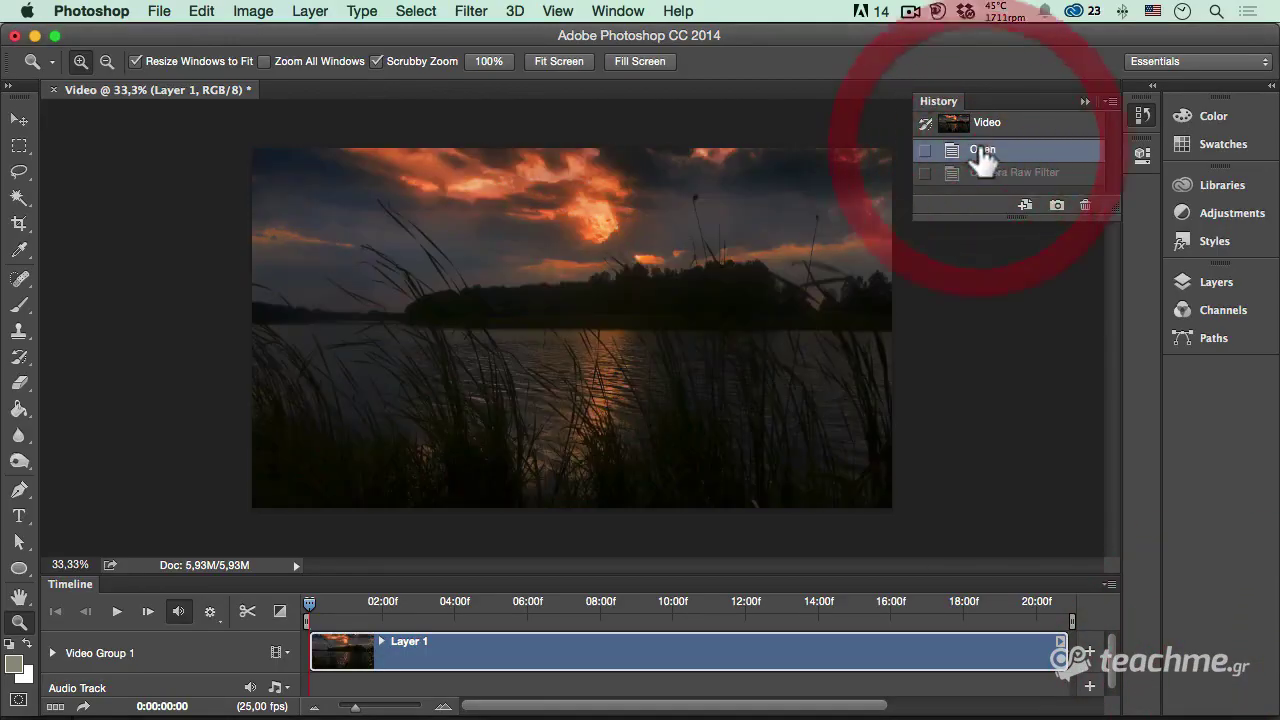
click(1214, 282)
right_click(1050, 390)
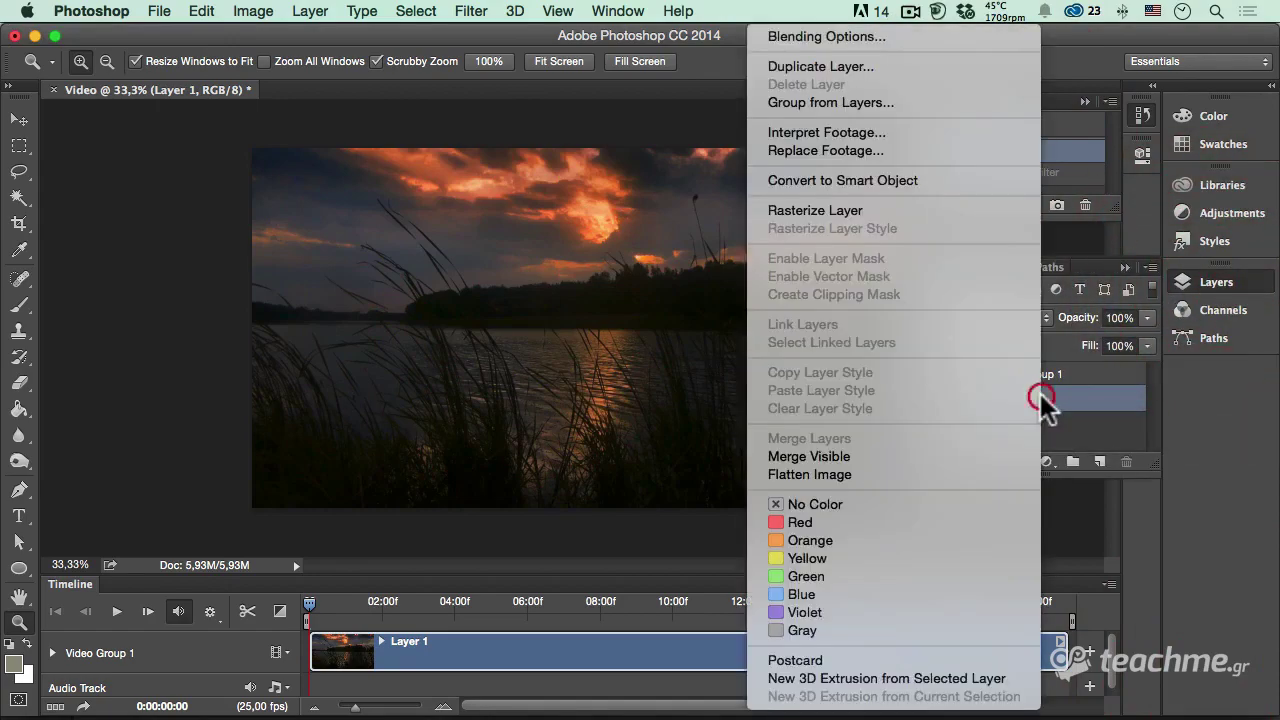
click(850, 188)
click(470, 11)
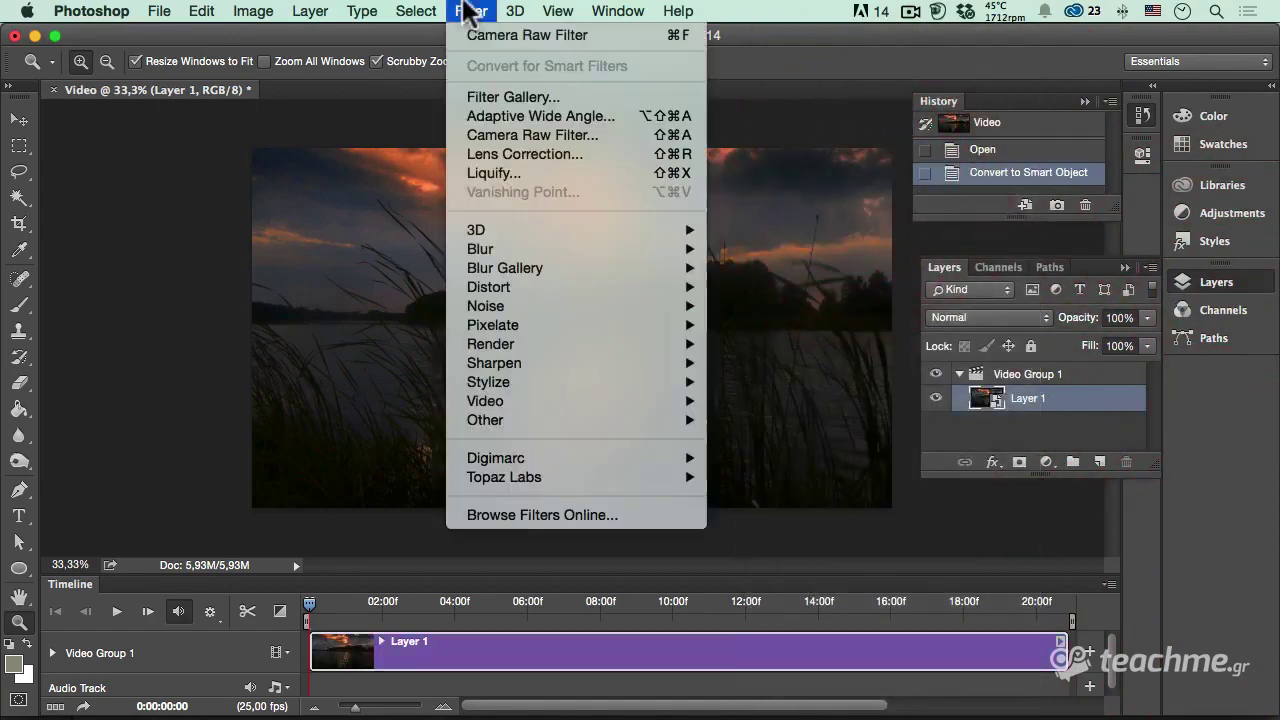
click(540, 137)
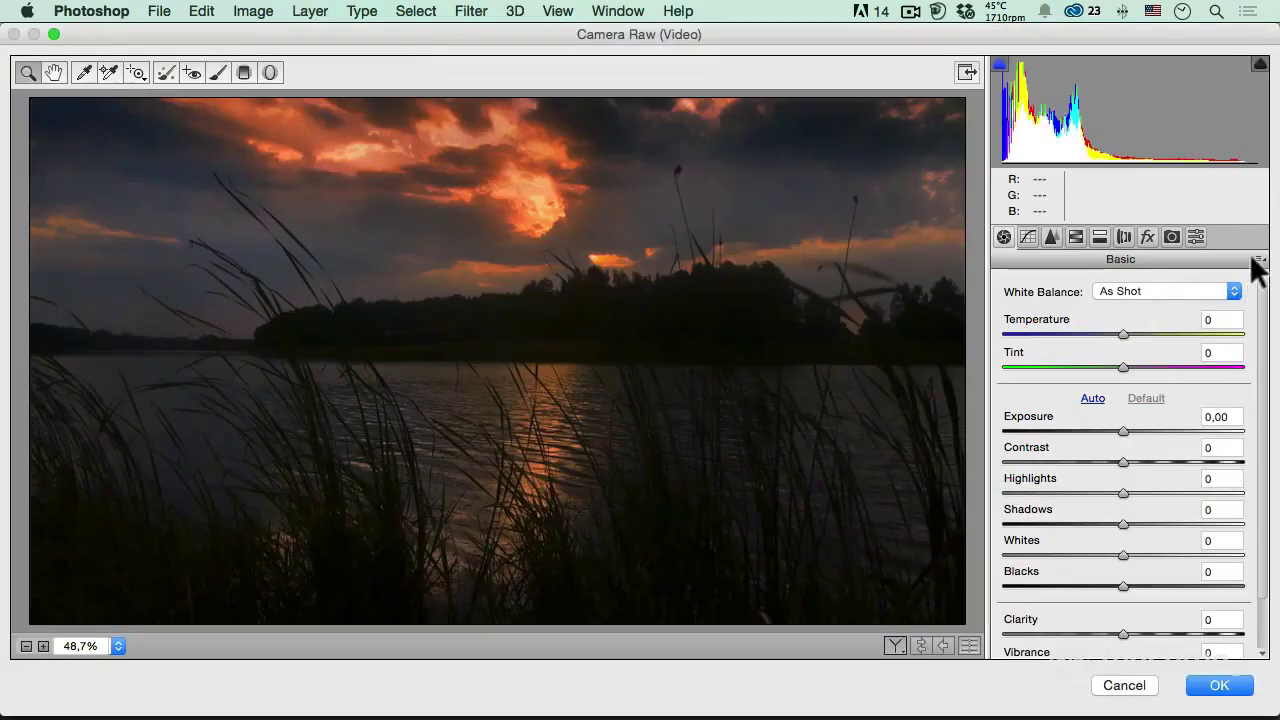
- Open Save Settings from the Basic flyout and browse folder locations, keeping the Settings folder
click(1258, 262)
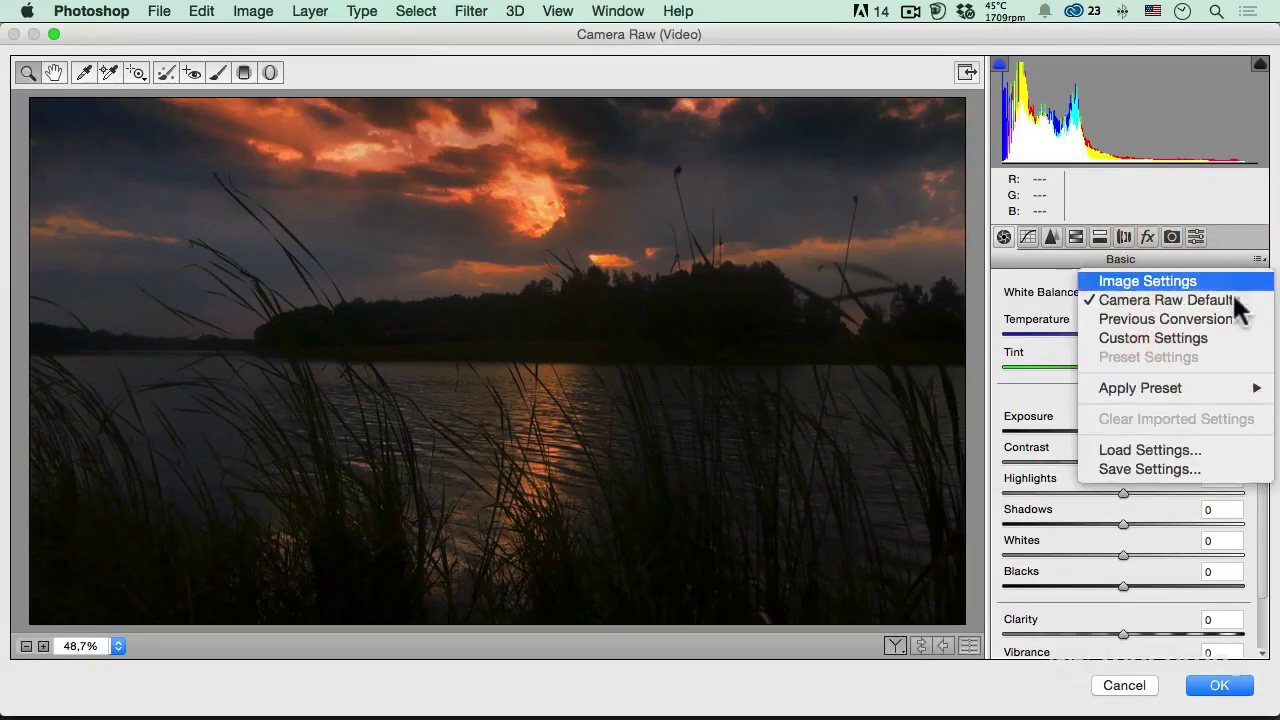
click(1175, 450)
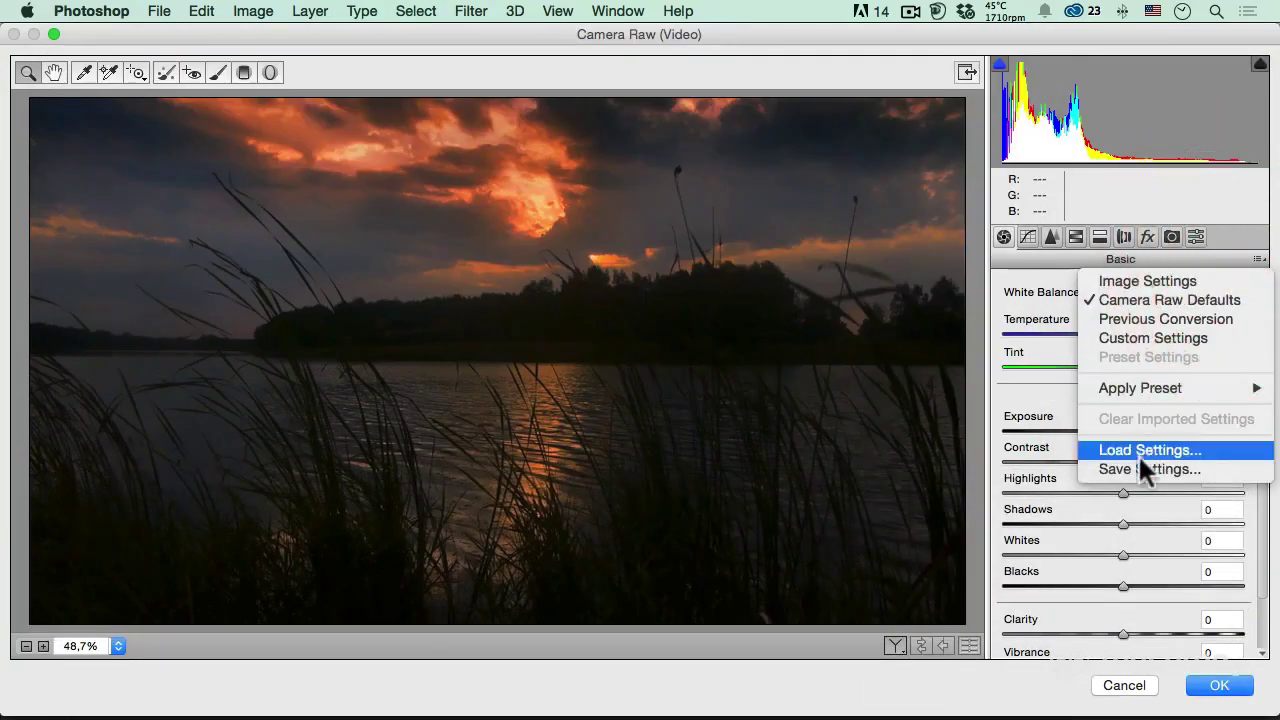
click(1145, 469)
click(774, 70)
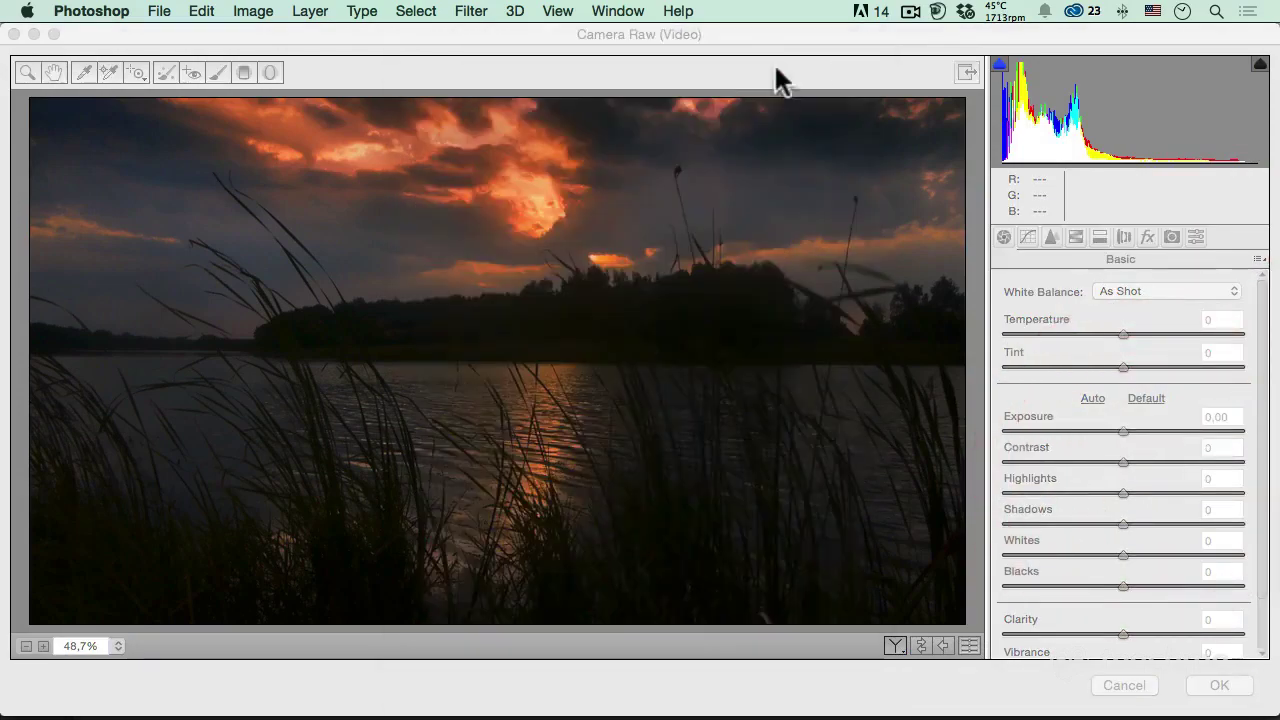
click(590, 160)
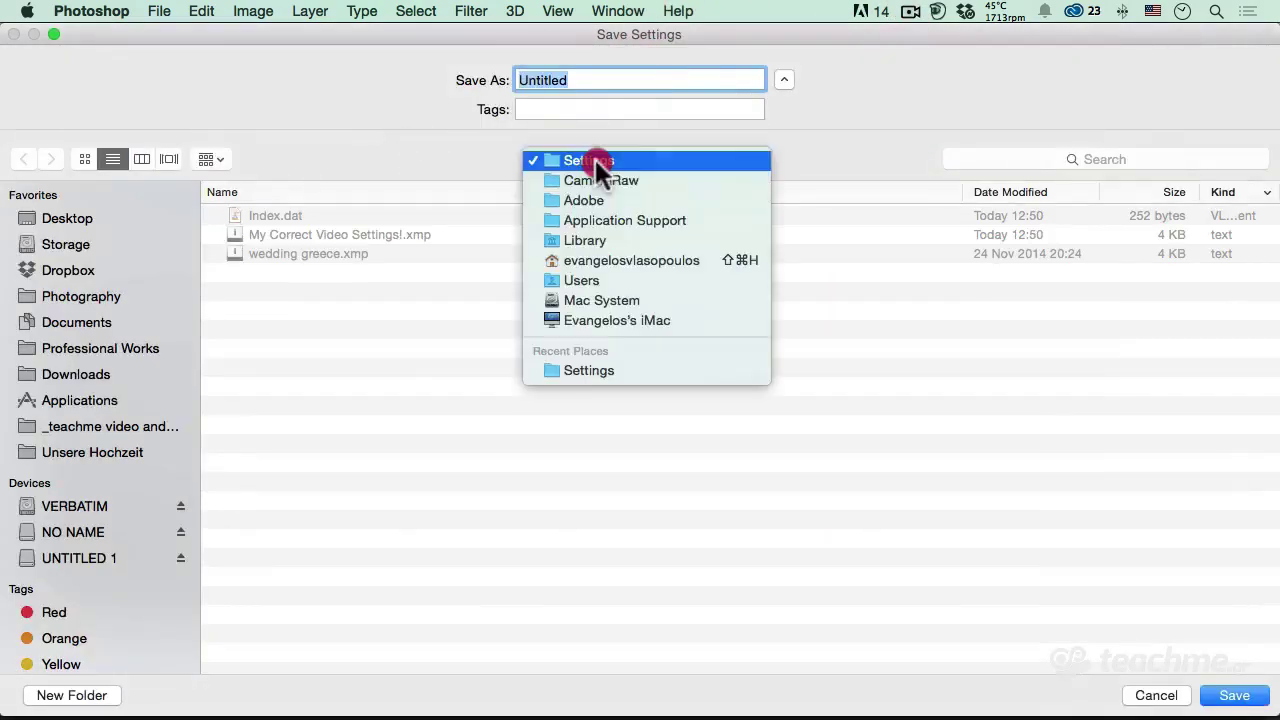
click(434, 134)
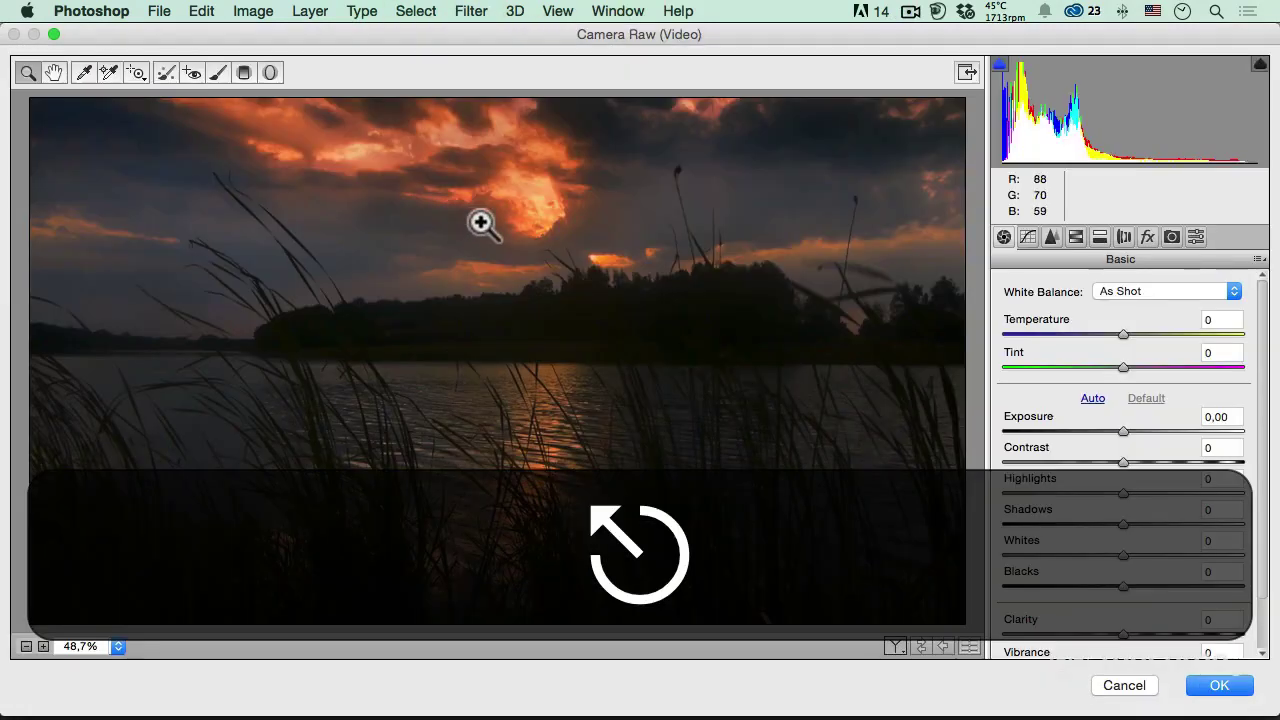
- Raise Exposure to +1,65
click(1124, 430)
drag(1125, 430, 1163, 430)
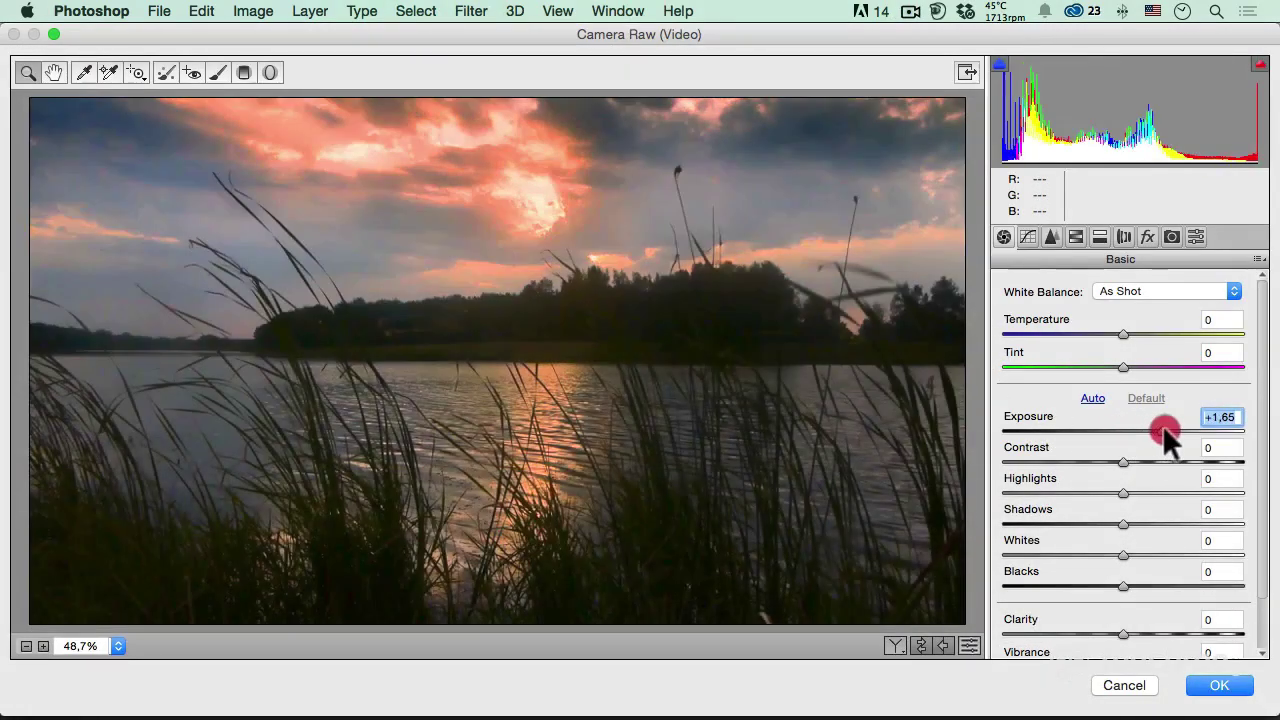
drag(1264, 468, 1264, 532)
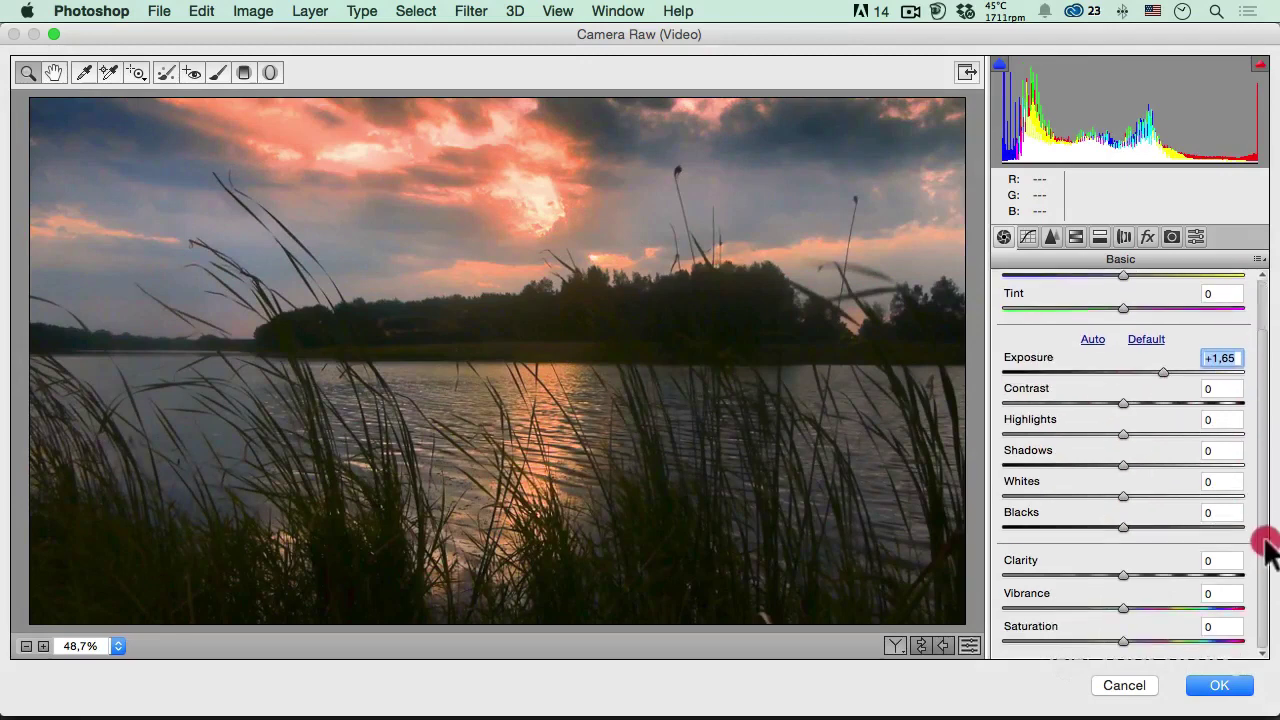
- Set Clarity +3, Blacks +32, Shadows +34, Whites -58, Highlights -42 and Contrast +16
click(1124, 575)
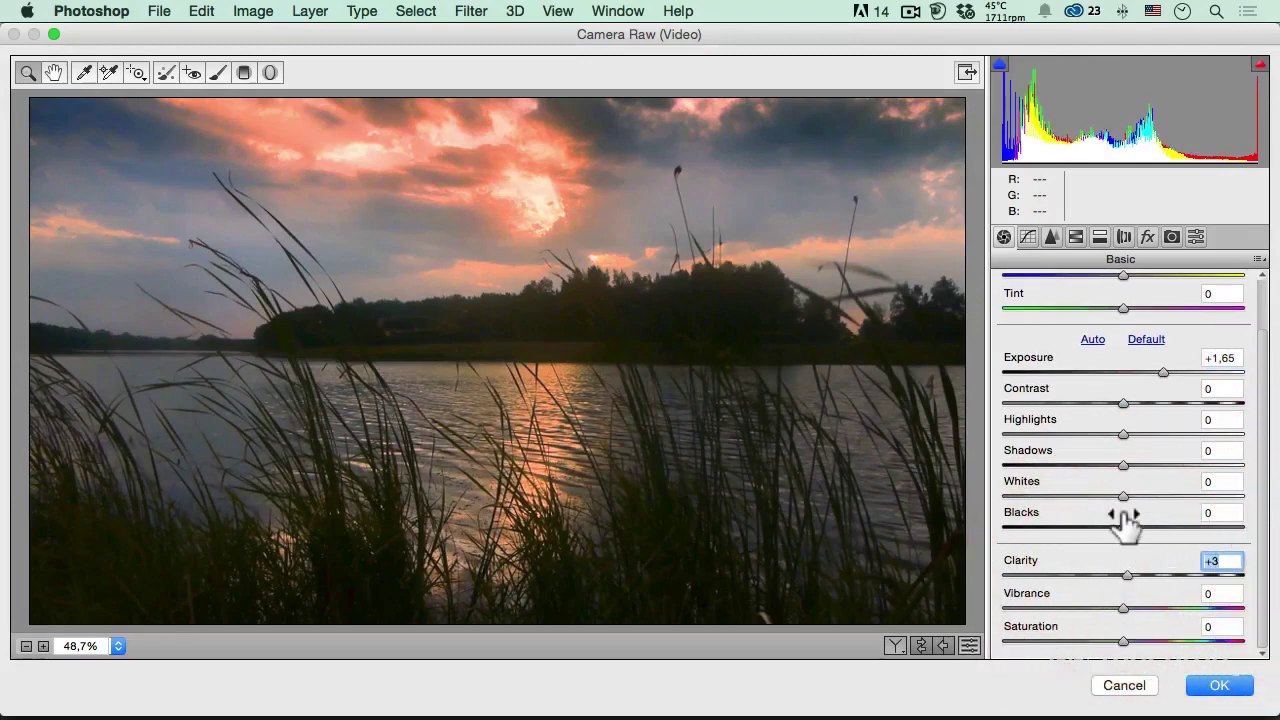
drag(1123, 527, 1160, 527)
mouse_move(1123, 466)
mouse_down()
mouse_move(1163, 466)
mouse_move(1052, 496)
mouse_up()
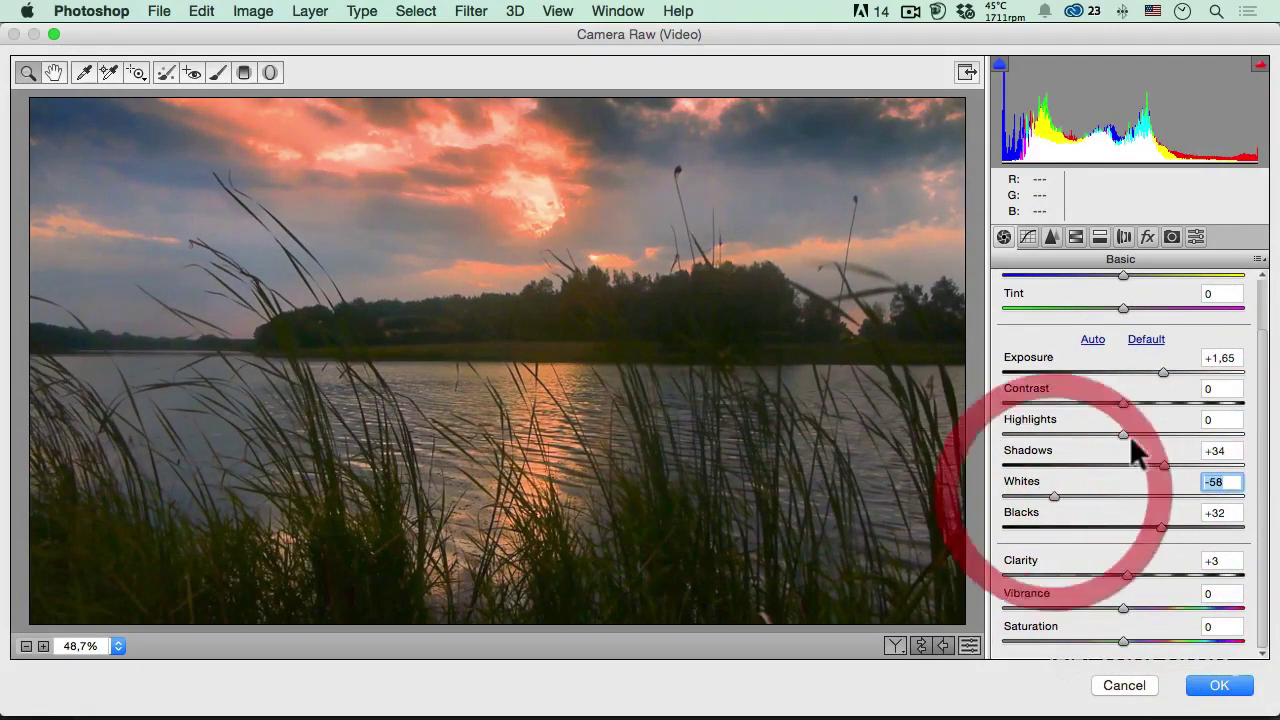
drag(1105, 433, 1073, 434)
drag(1127, 398, 1144, 398)
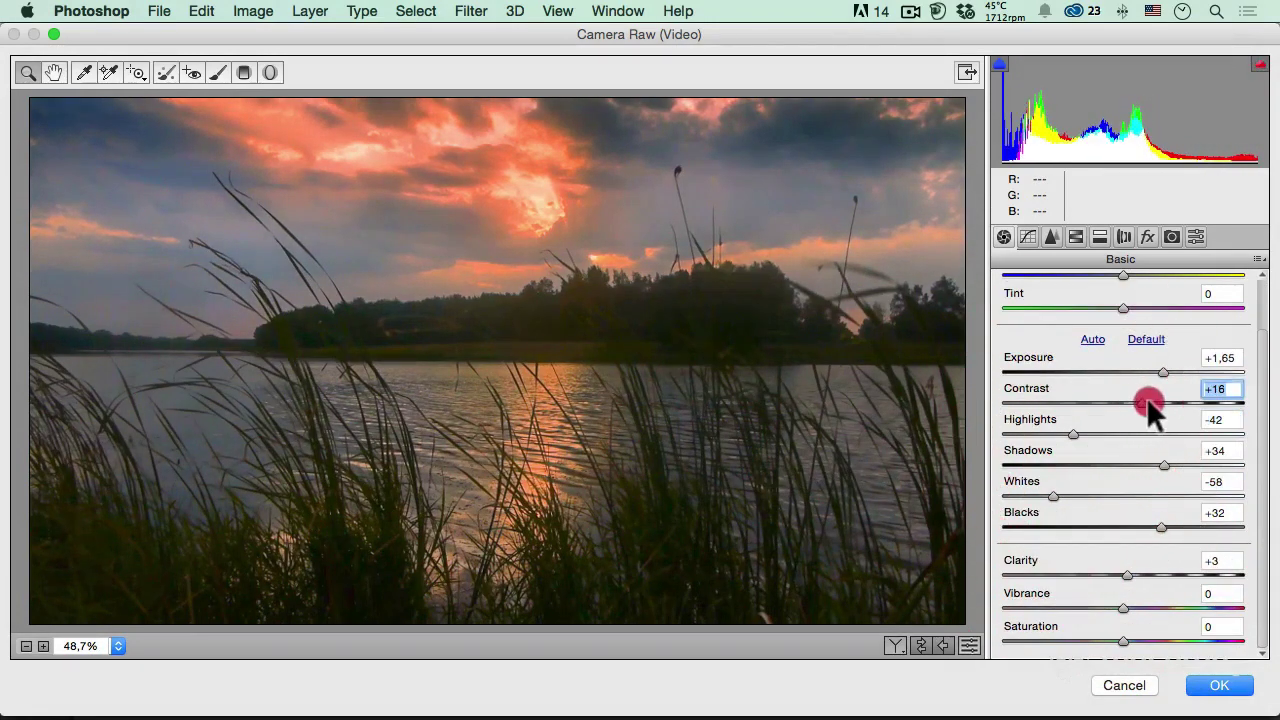
- Save all current Camera Raw settings to the Desktop as 'Hollywood Good Settings!'
click(1258, 260)
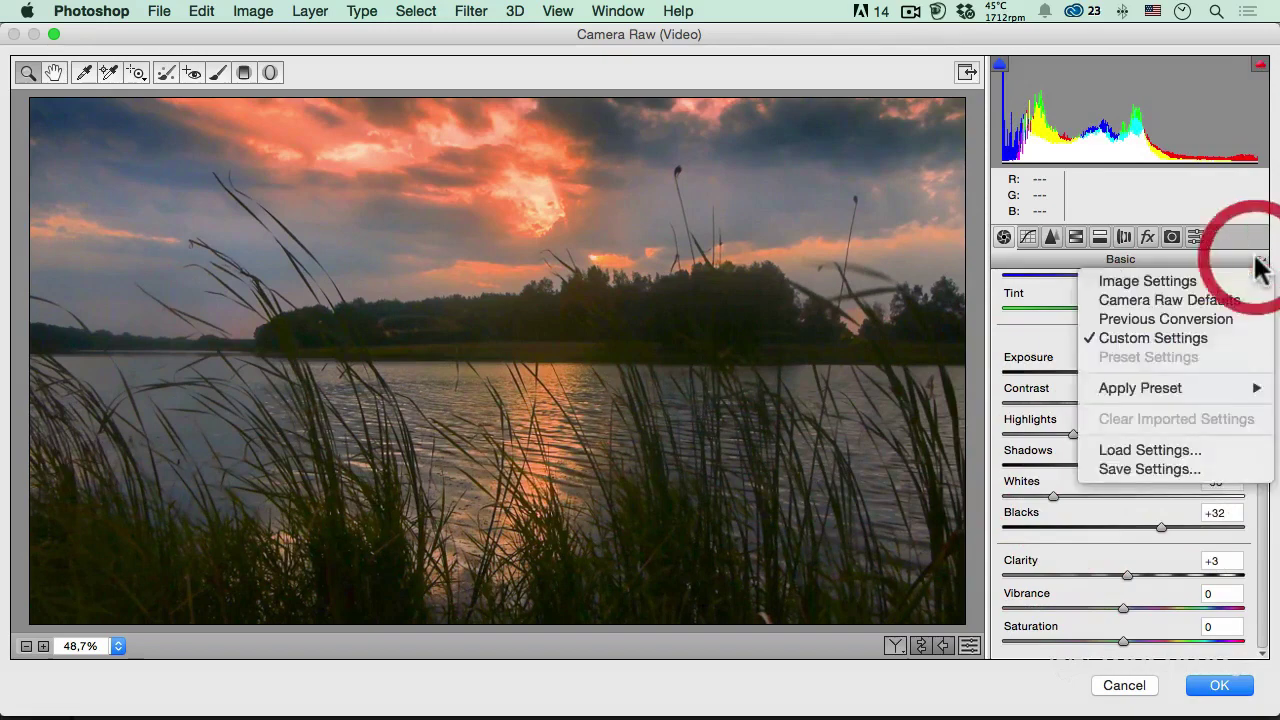
click(1150, 469)
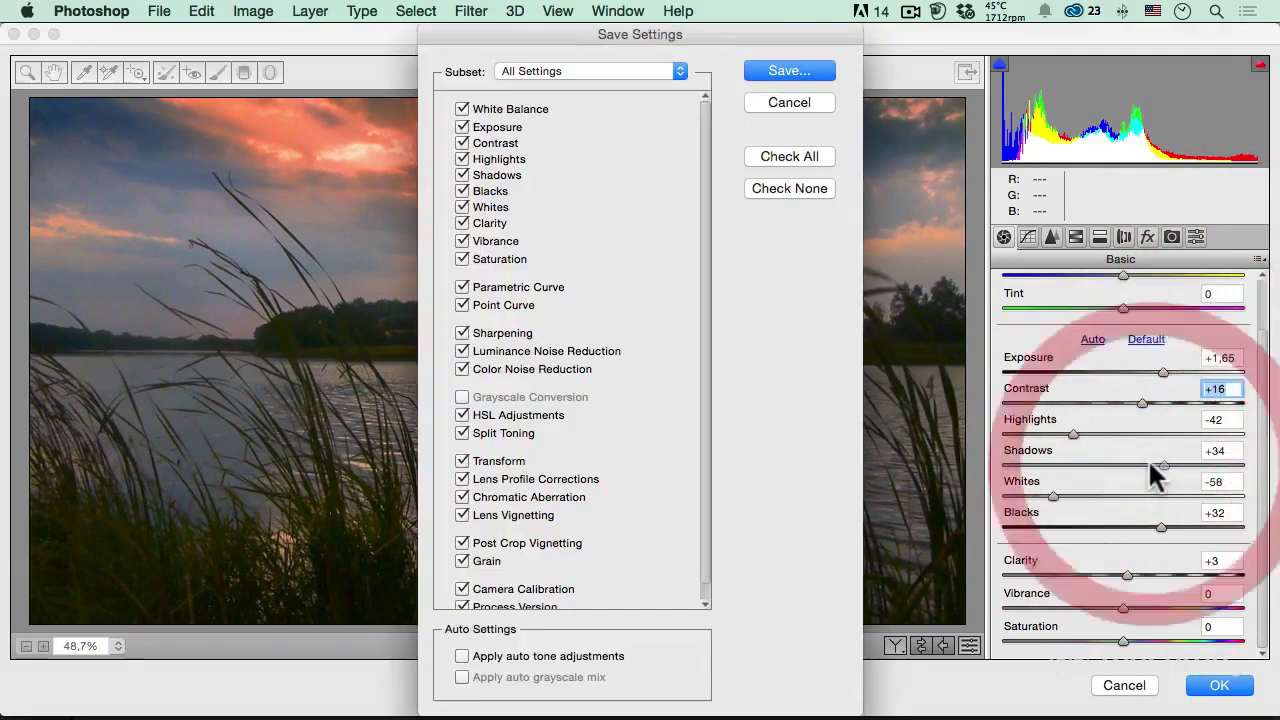
click(788, 70)
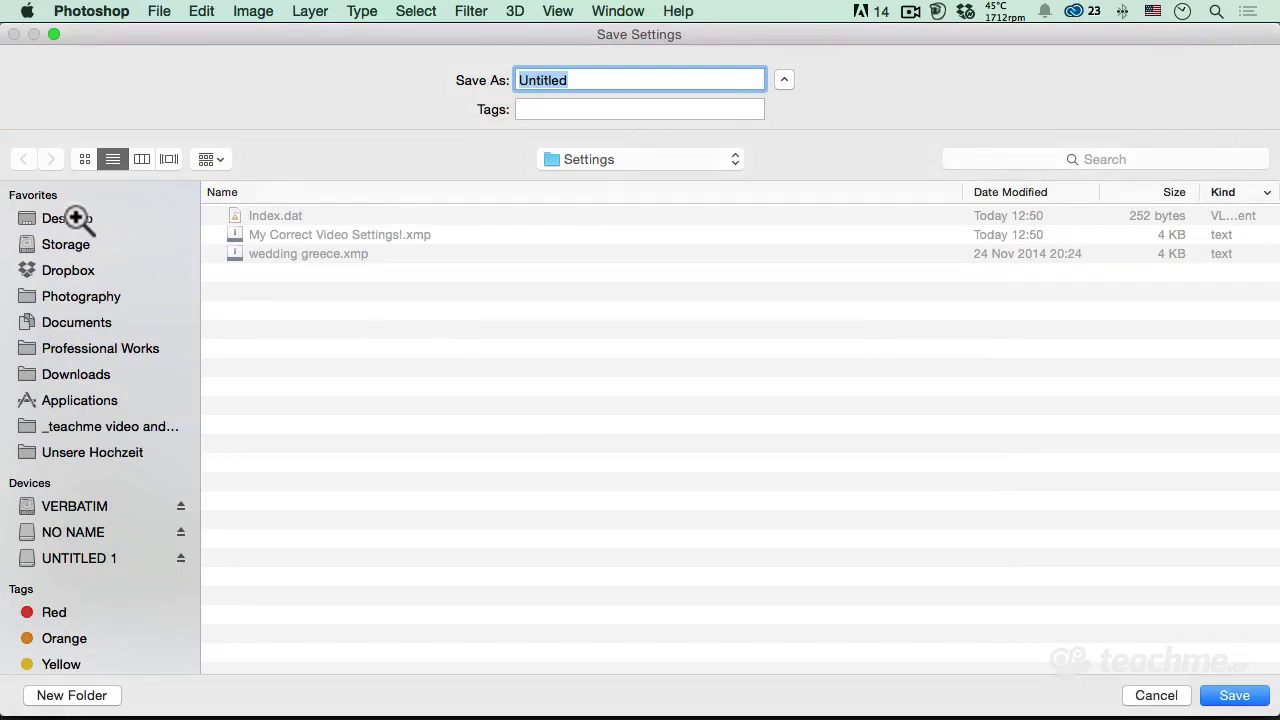
click(75, 218)
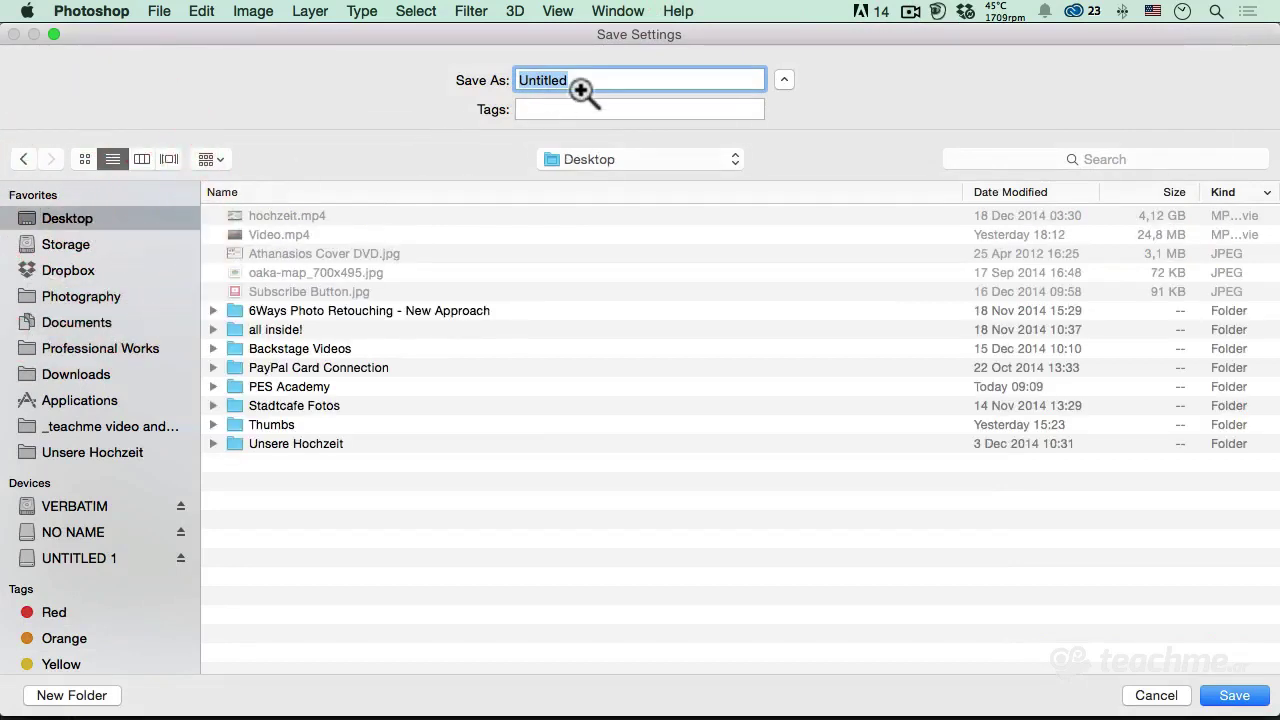
text(Holl)
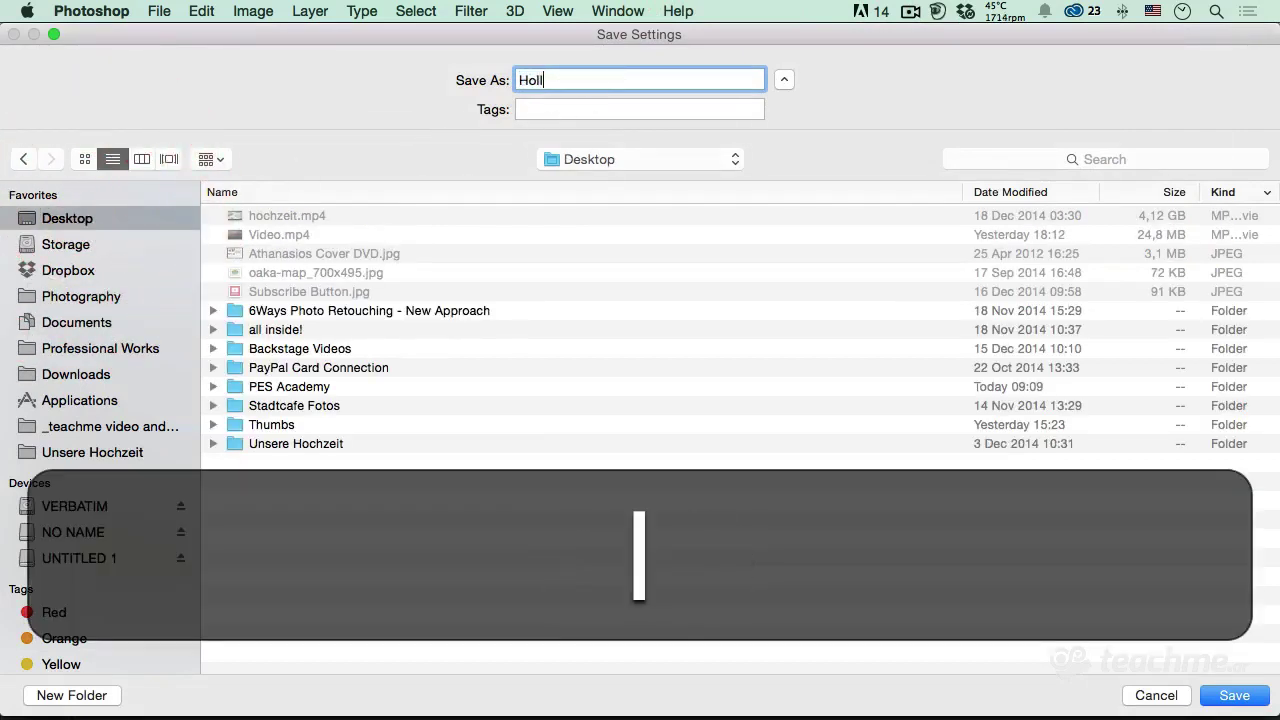
text(ywood )
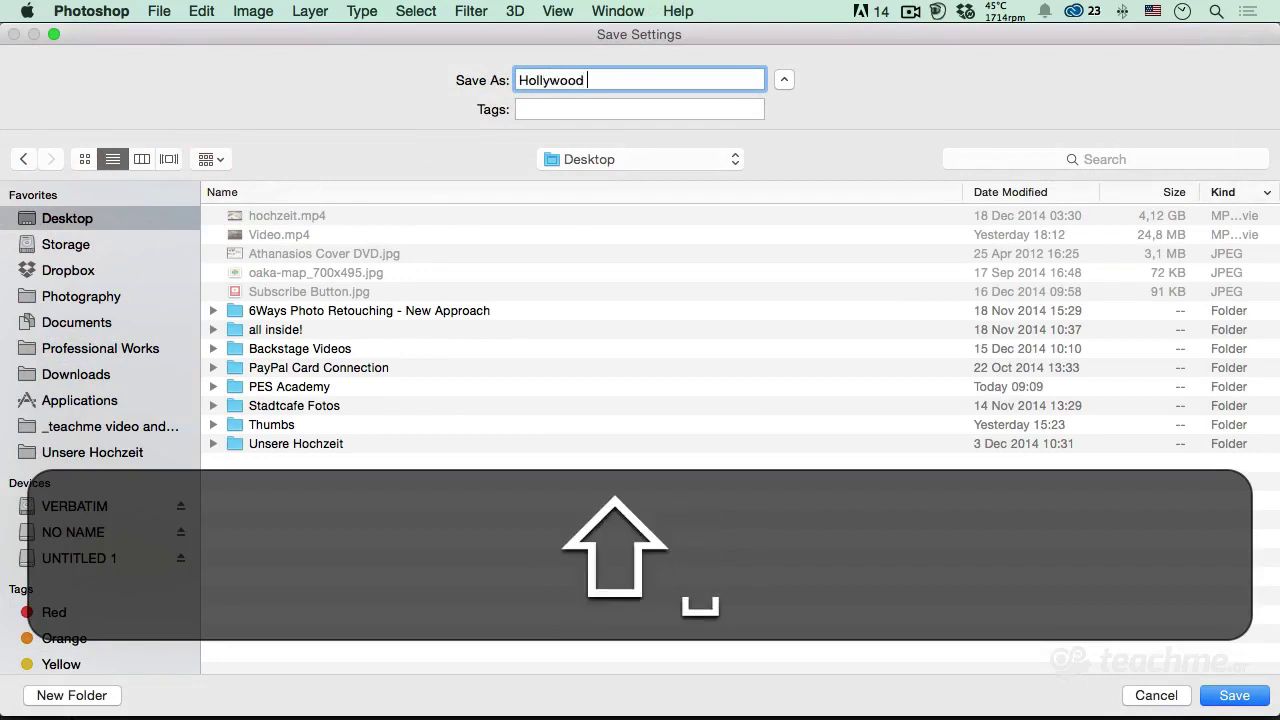
text(Good Setti)
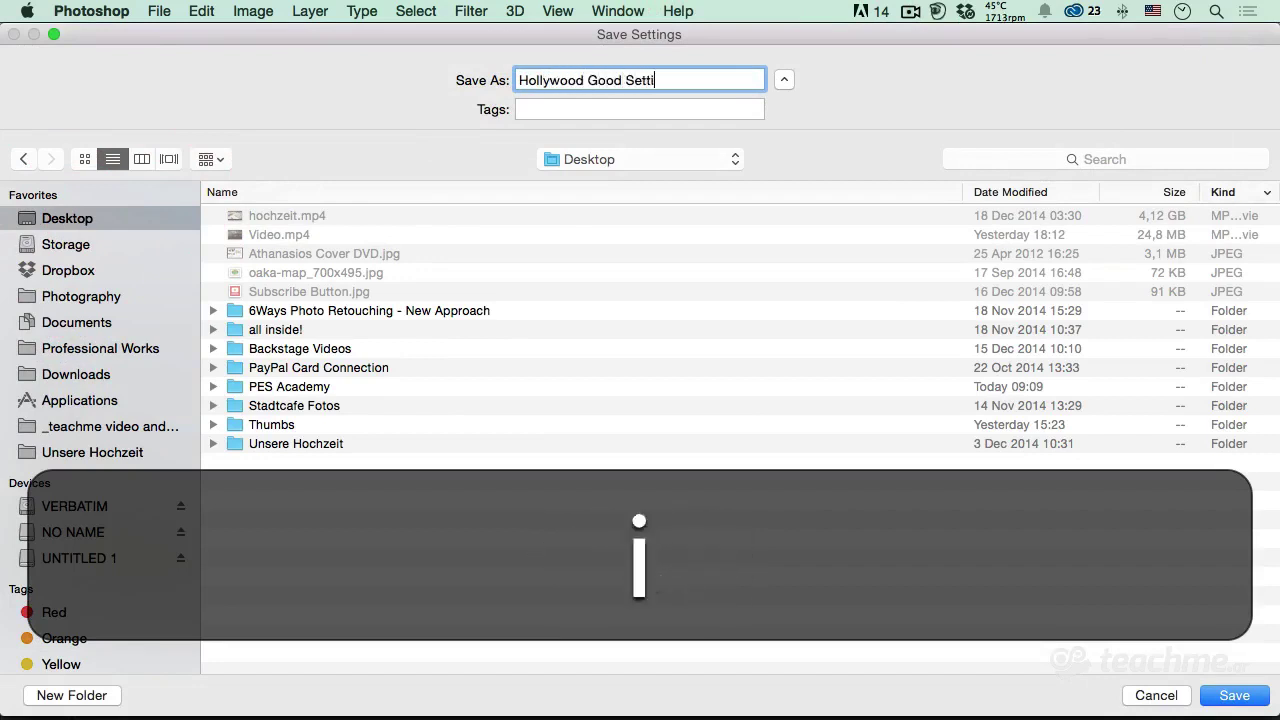
text(ngs!)
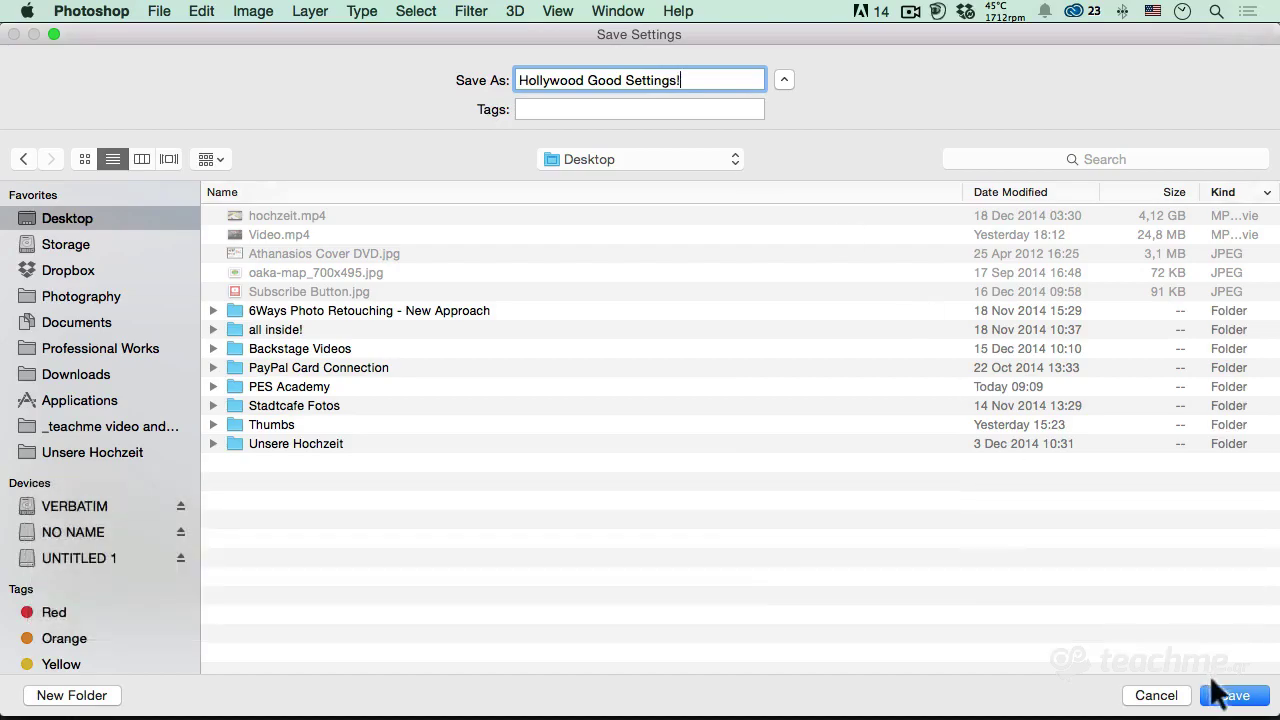
click(1214, 692)
click(1195, 236)
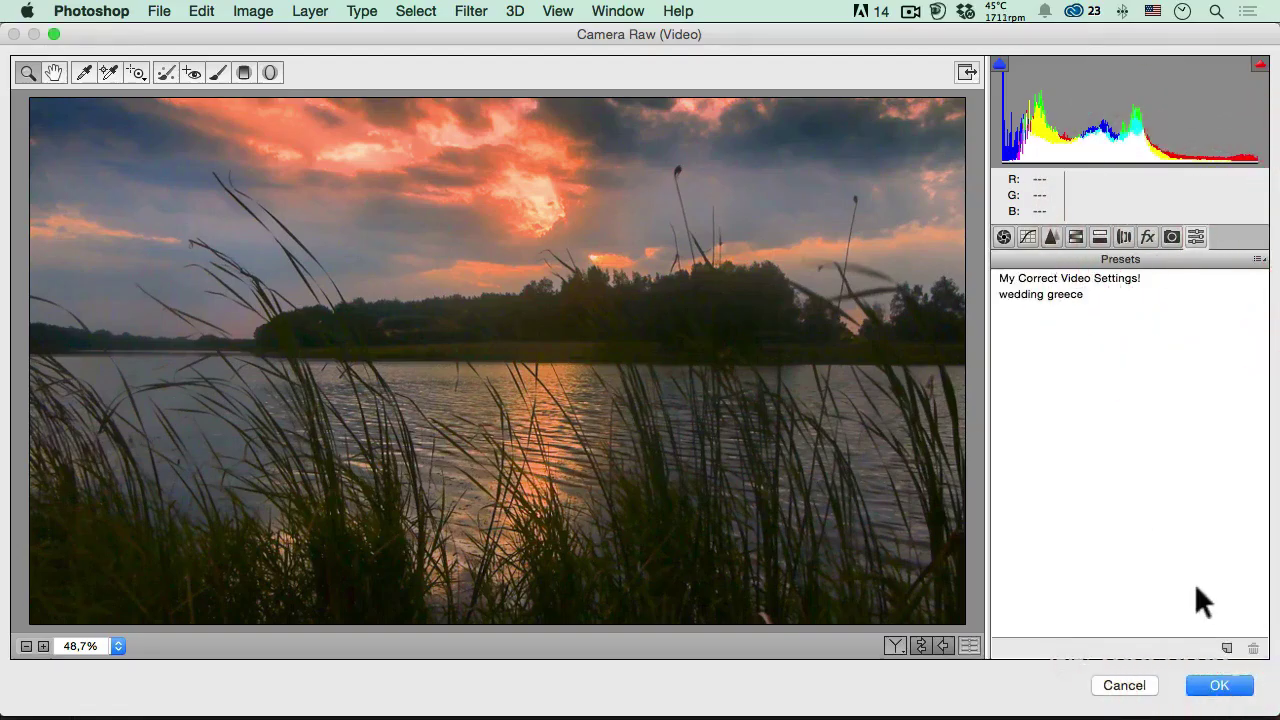
- Cancel Camera Raw and reopen the Camera Raw Filter on the ungraded clip
click(1142, 684)
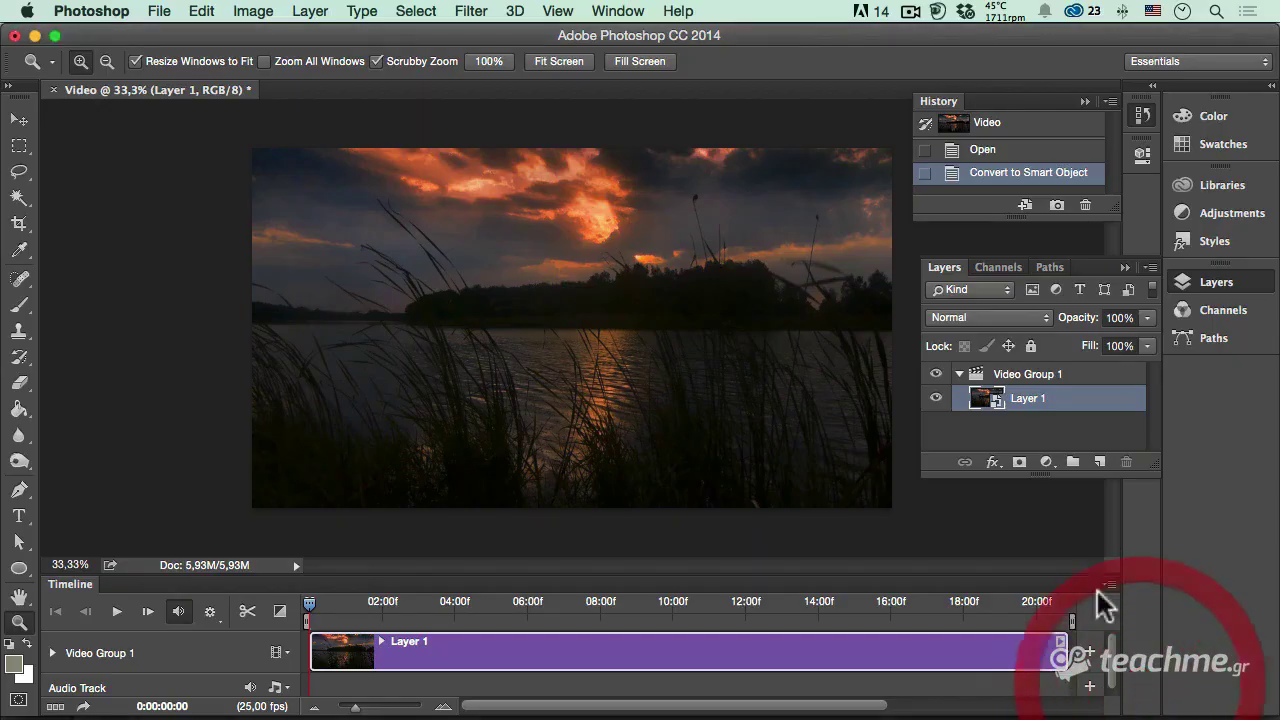
click(474, 12)
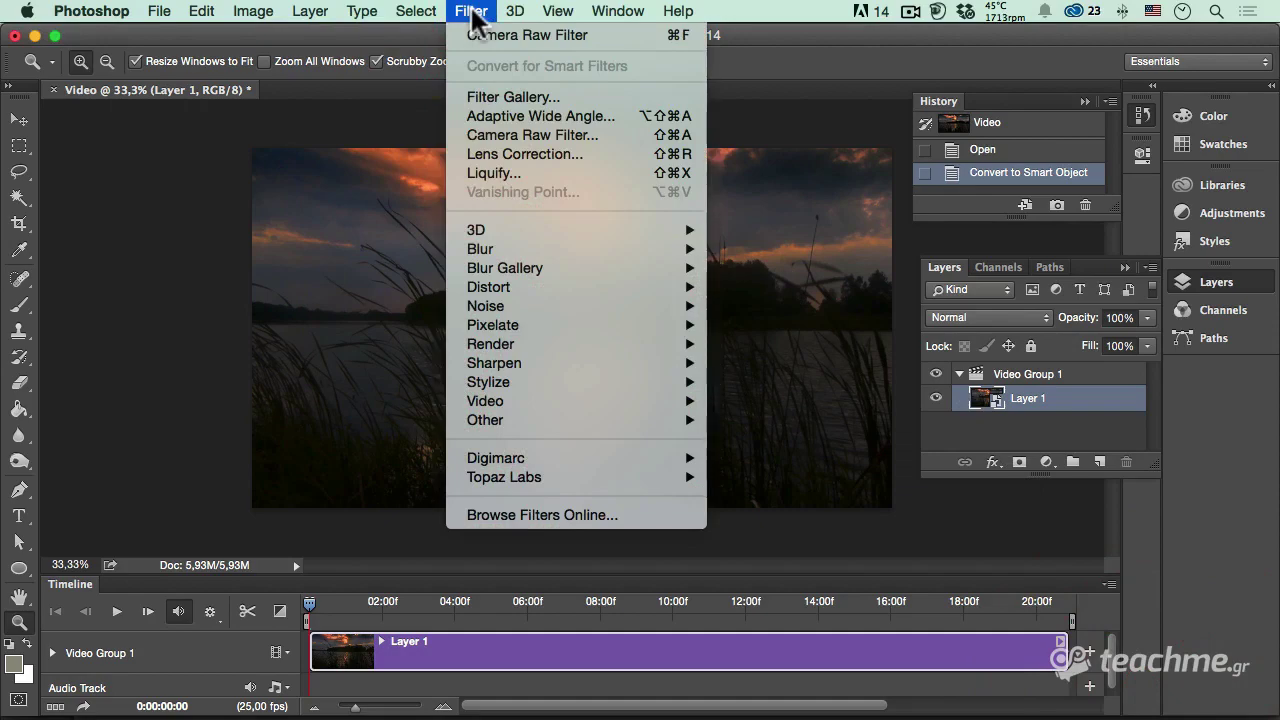
click(570, 133)
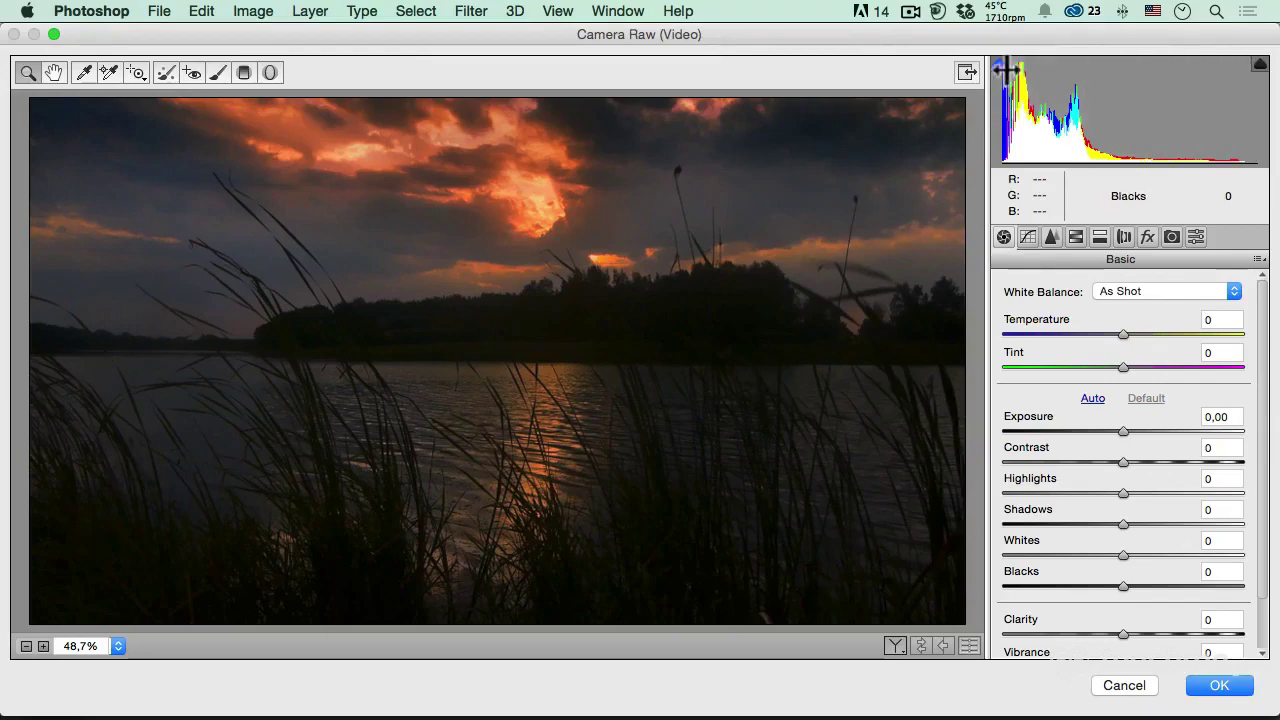
- Load settings from the Desktop file Hollywood Good Settings!.xmp
click(1258, 259)
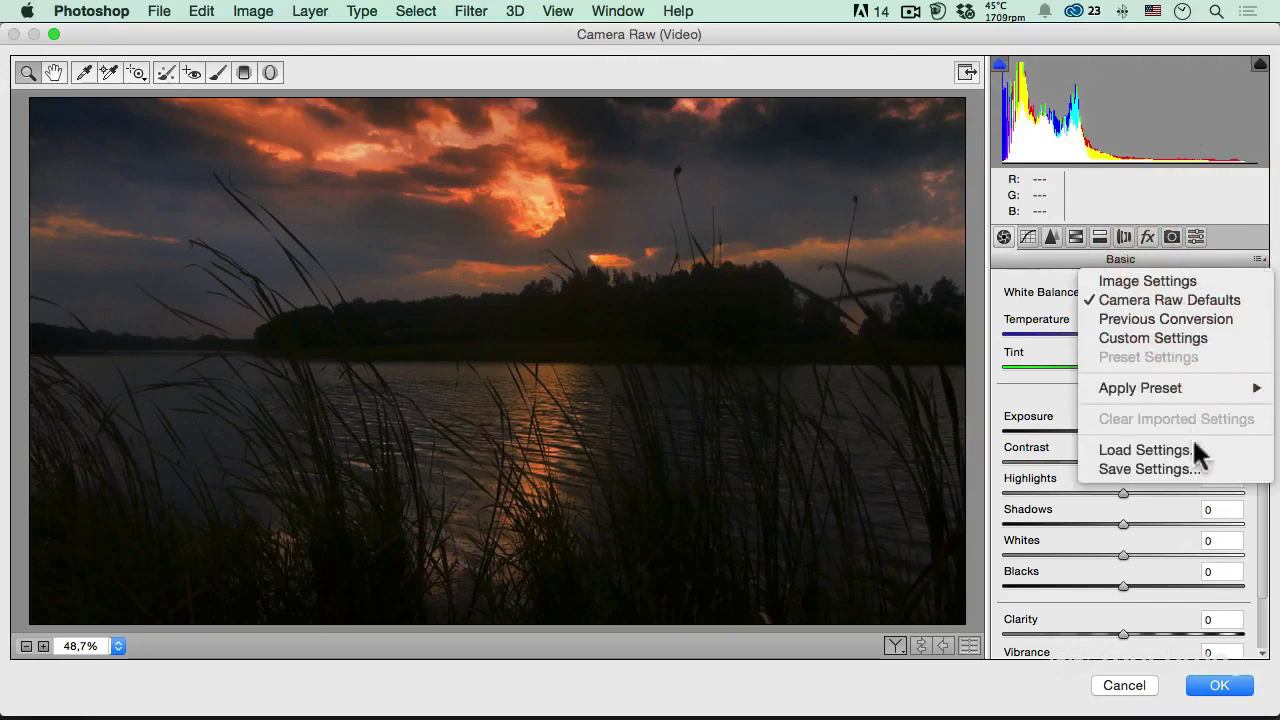
click(1194, 449)
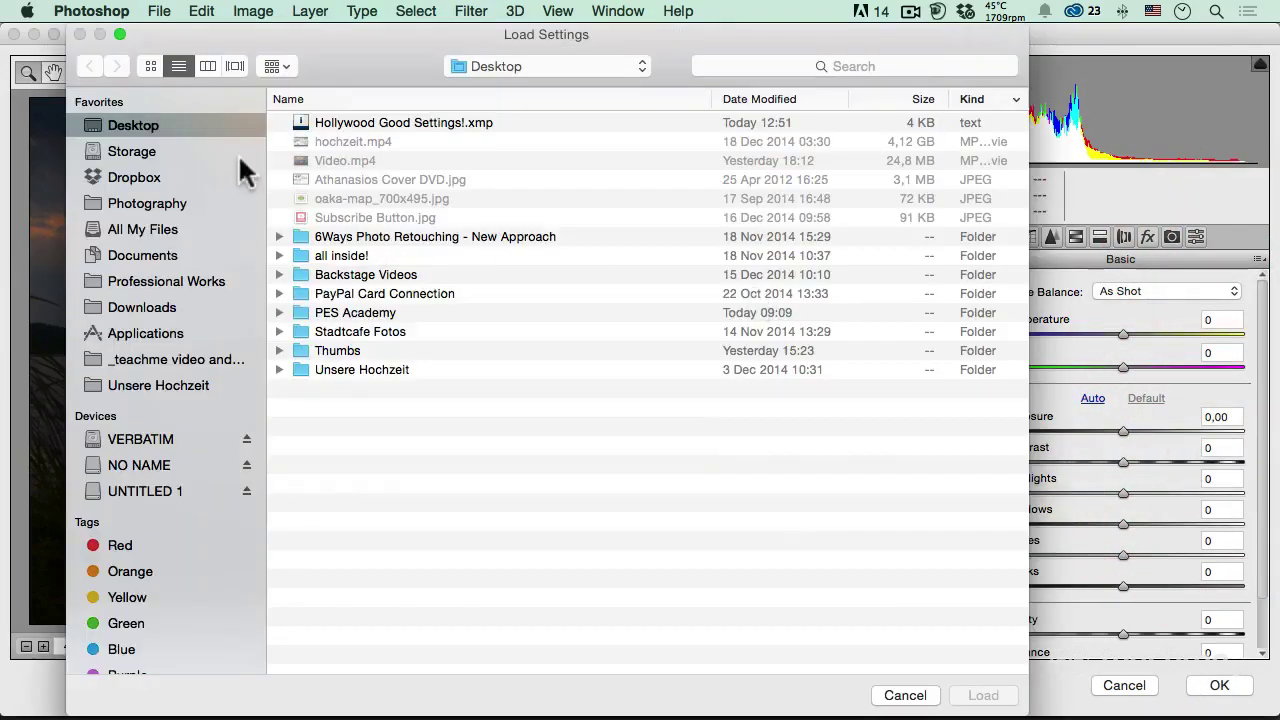
click(430, 122)
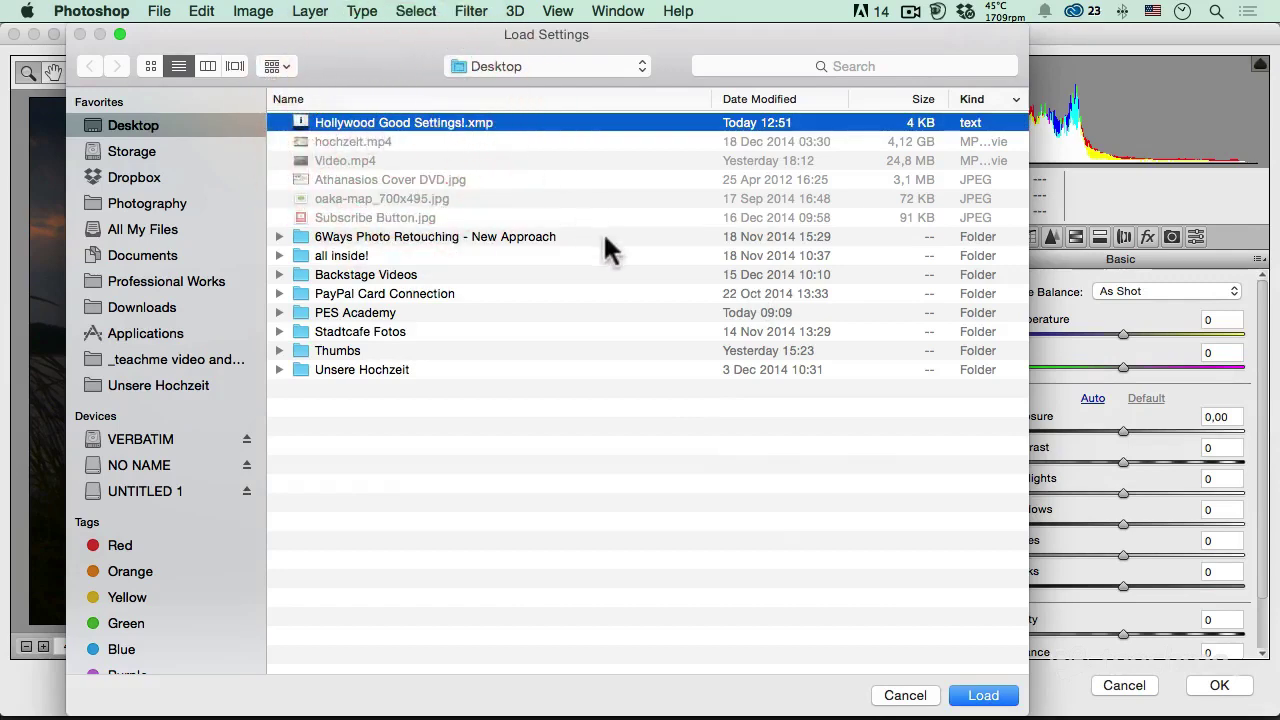
- Load the saved 'Hollywood Good Settings!' grade, preview the frame at 33.3%, and apply the filter
click(983, 695)
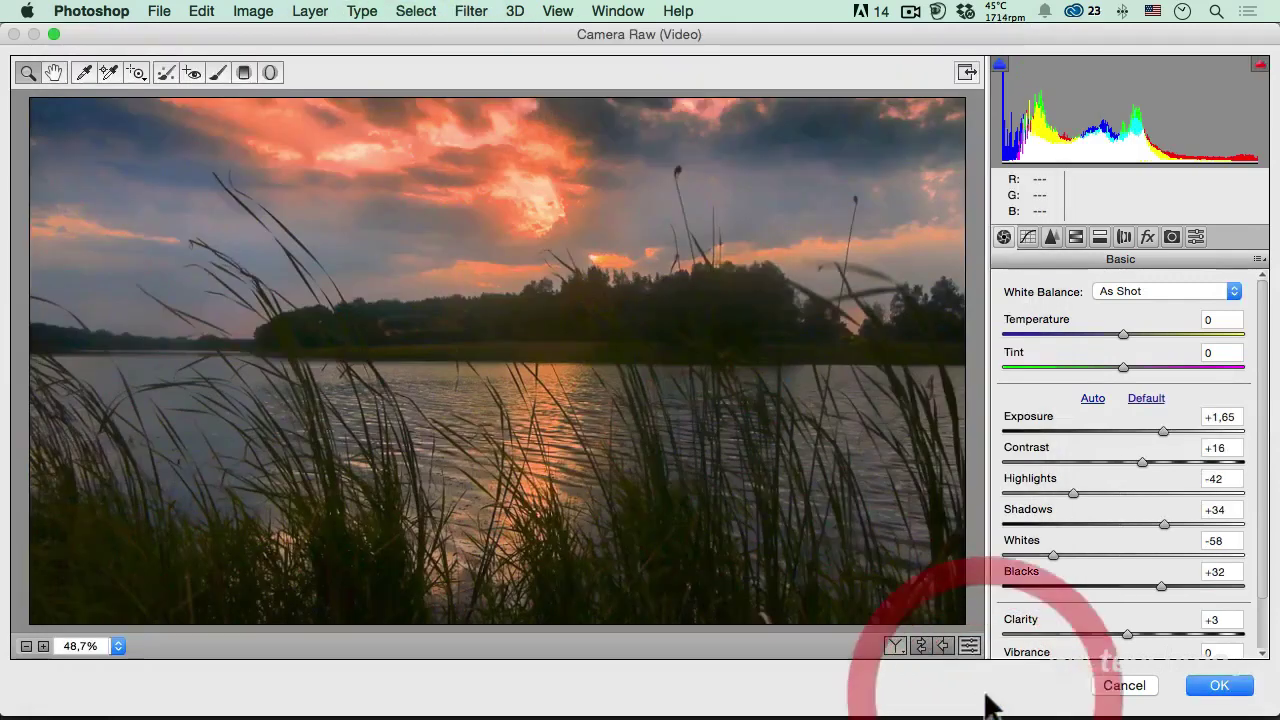
alt+click(485, 262)
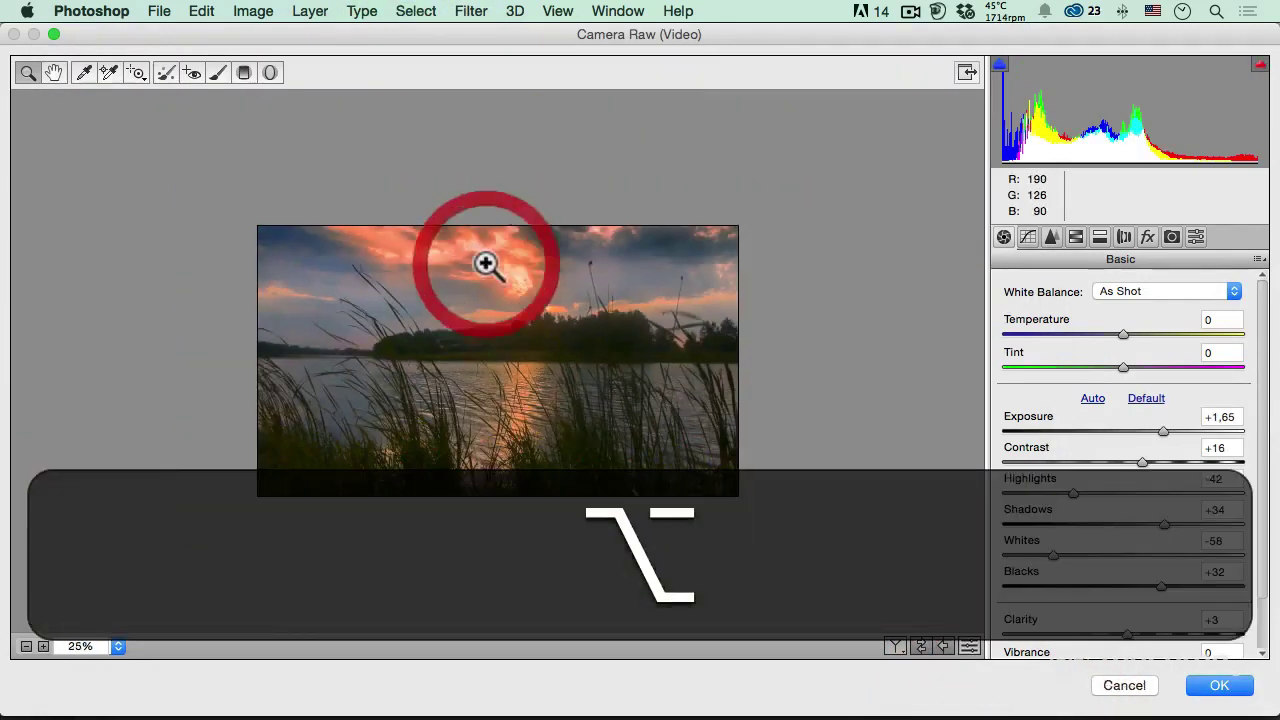
click(491, 328)
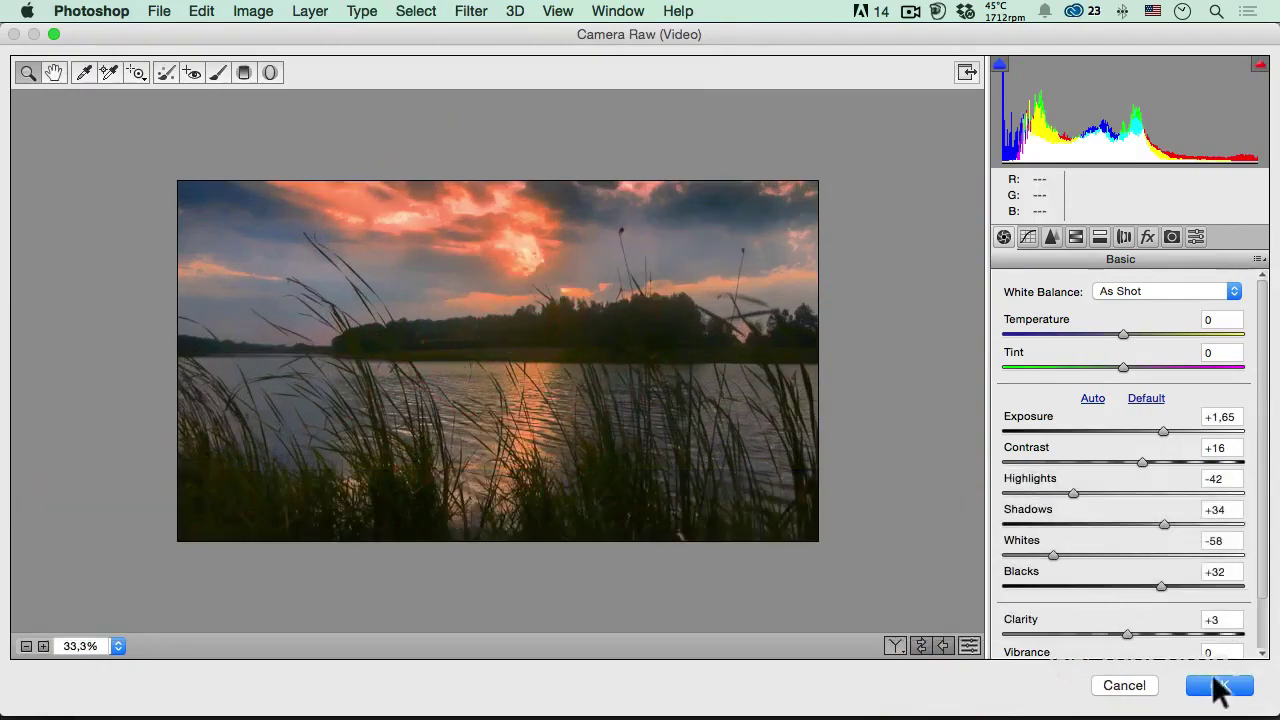
click(1222, 688)
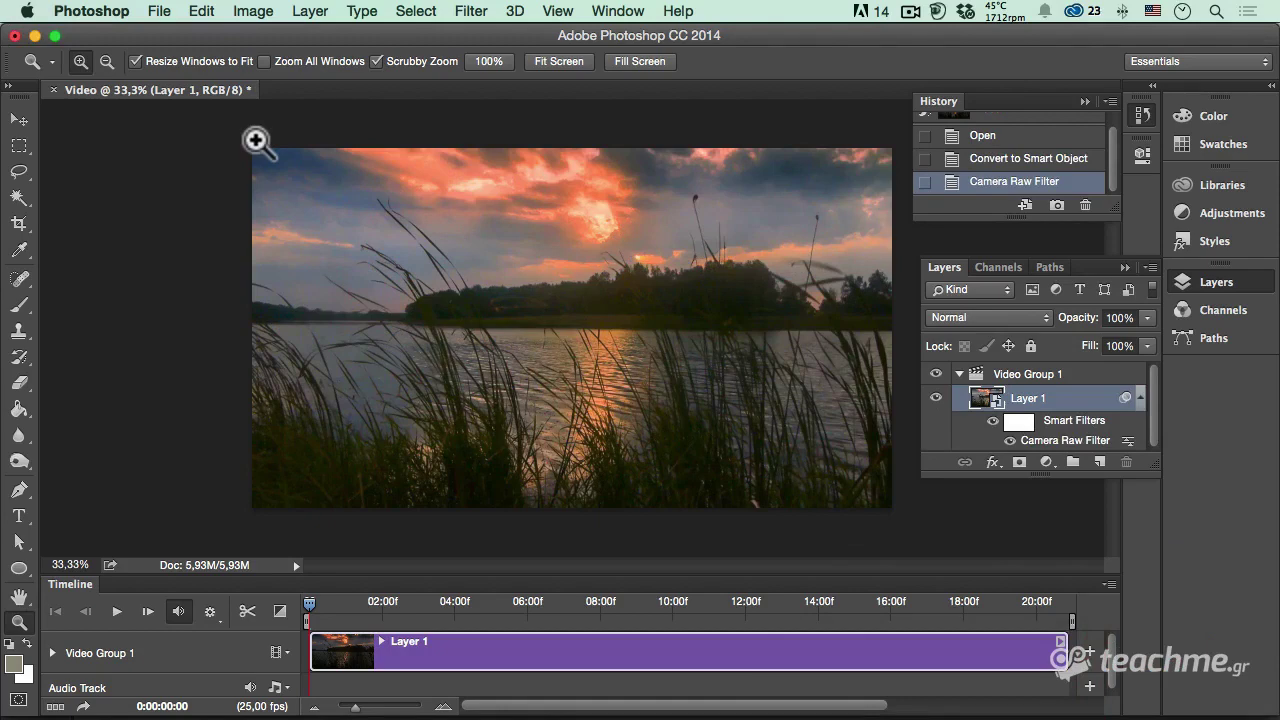
- Open the Render Video dialog from File > Export
click(159, 11)
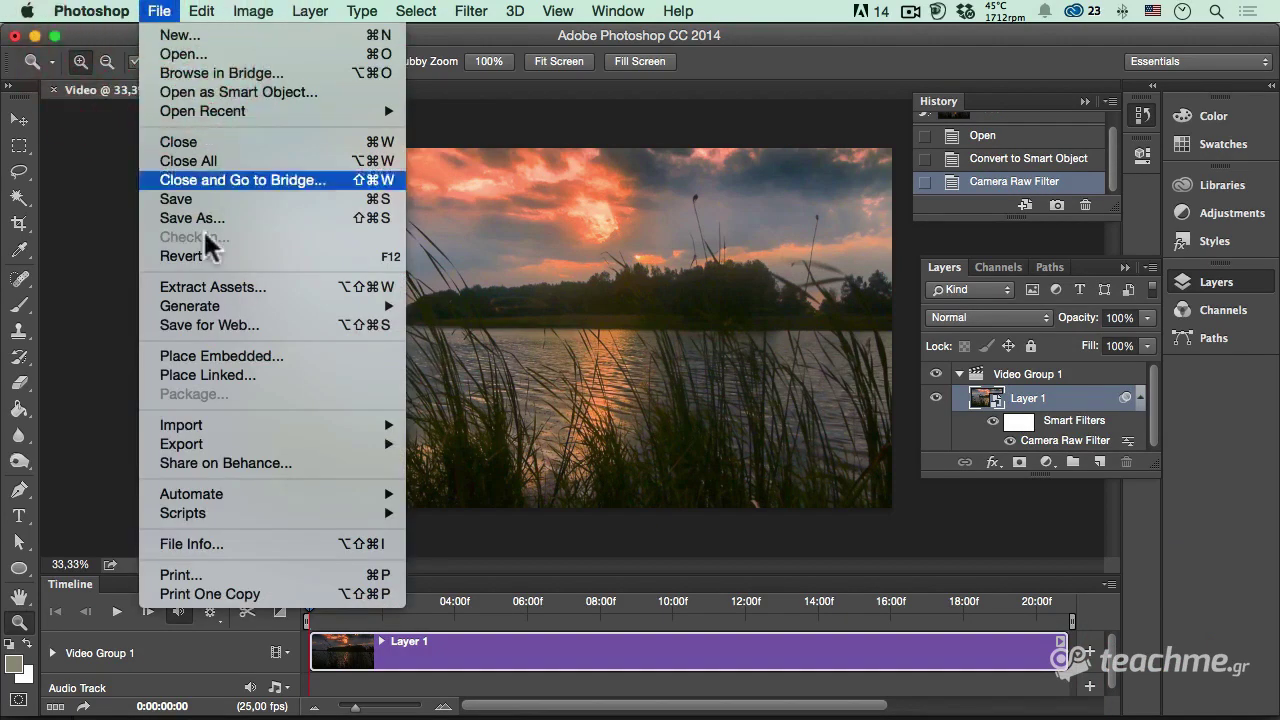
mouse_move(182, 444)
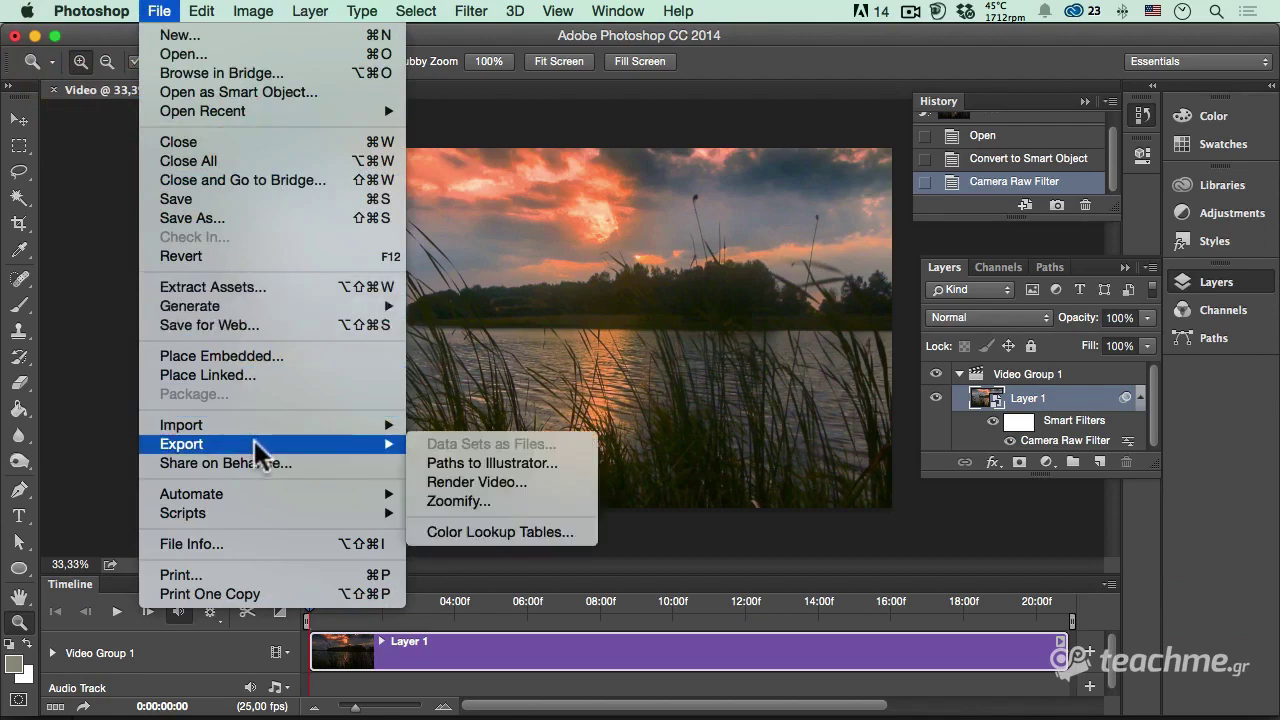
click(545, 482)
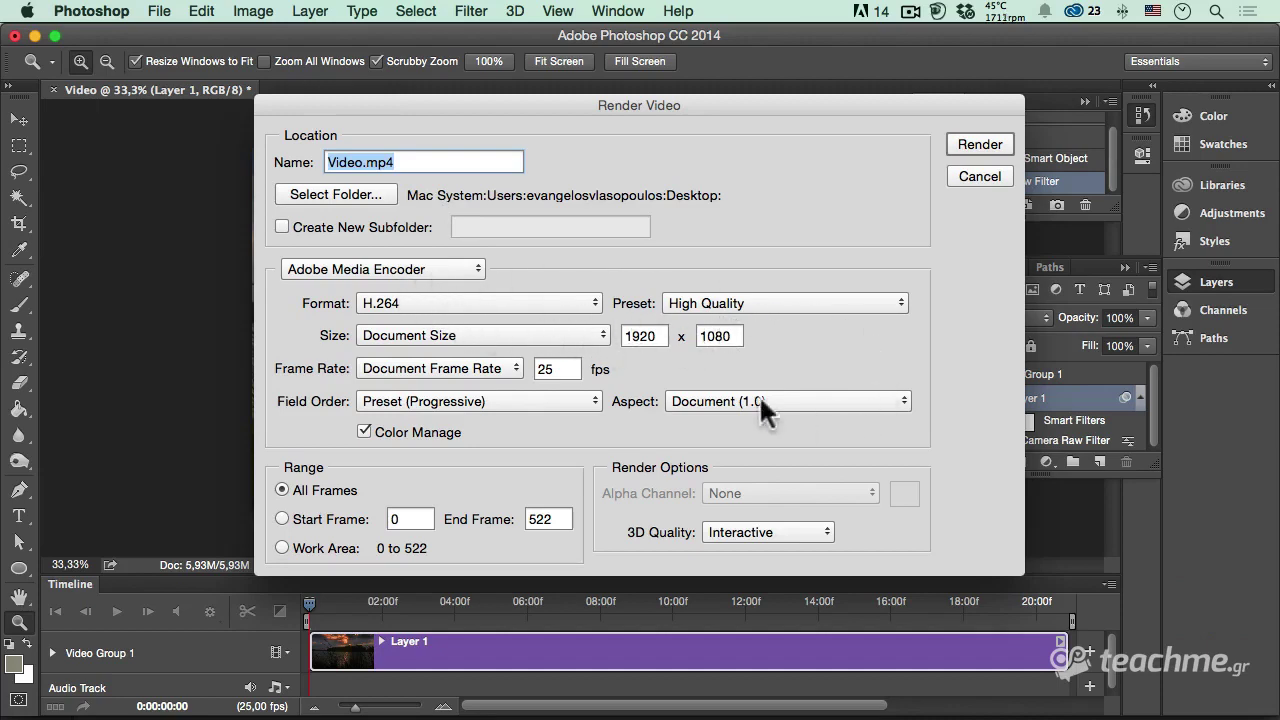
click(362, 162)
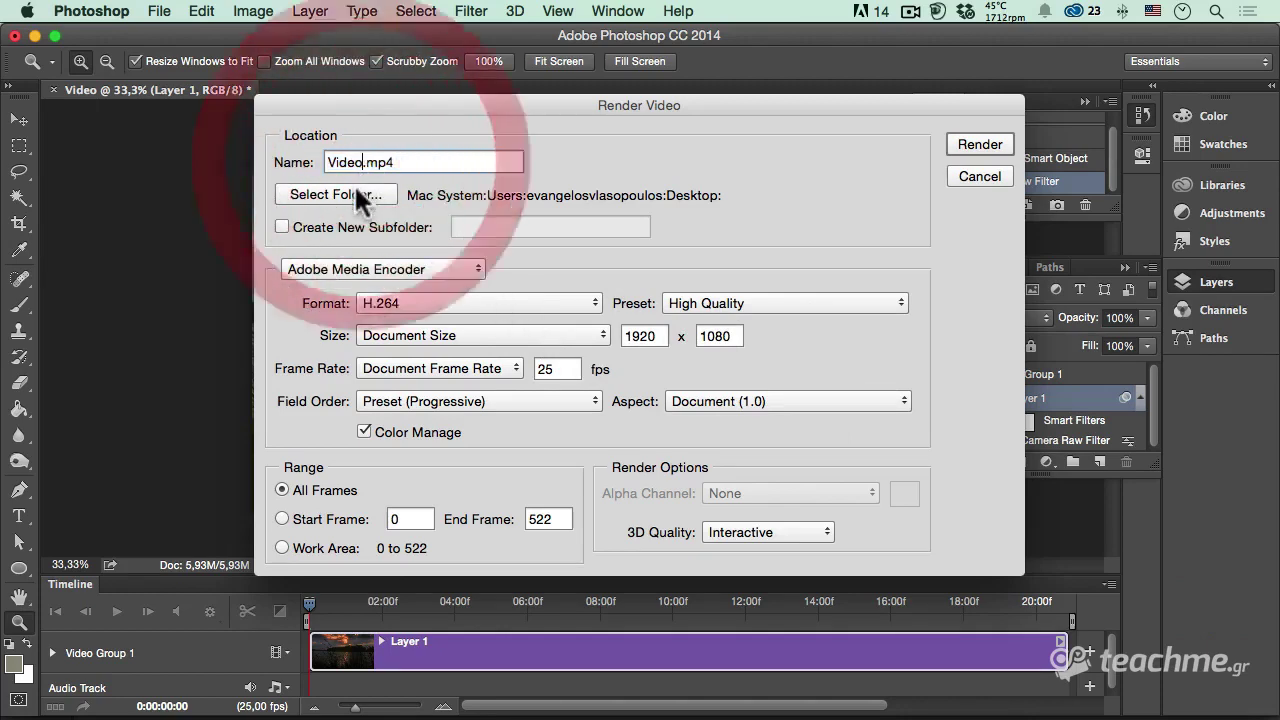